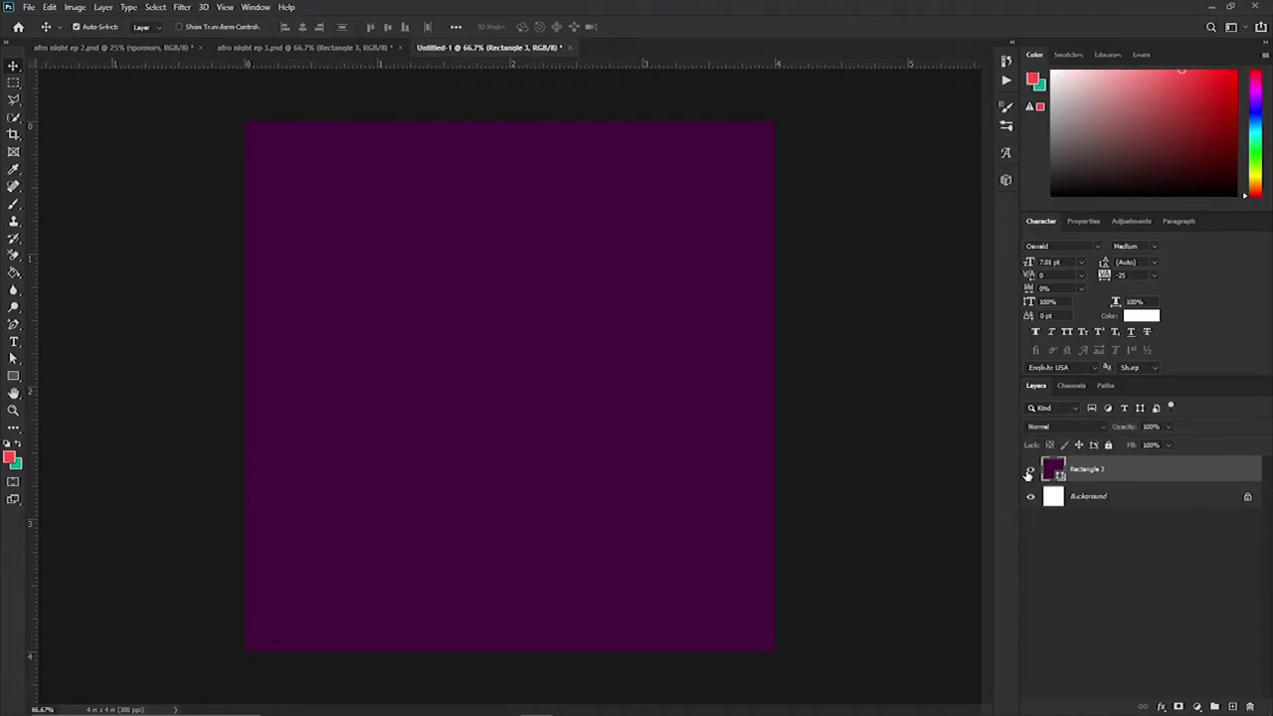
# - Nudge the purple rectangle, then drag the bc pattern image from the december folder into the design
pyautogui.moveTo(349, 219); pyautogui.dragTo(420, 250)
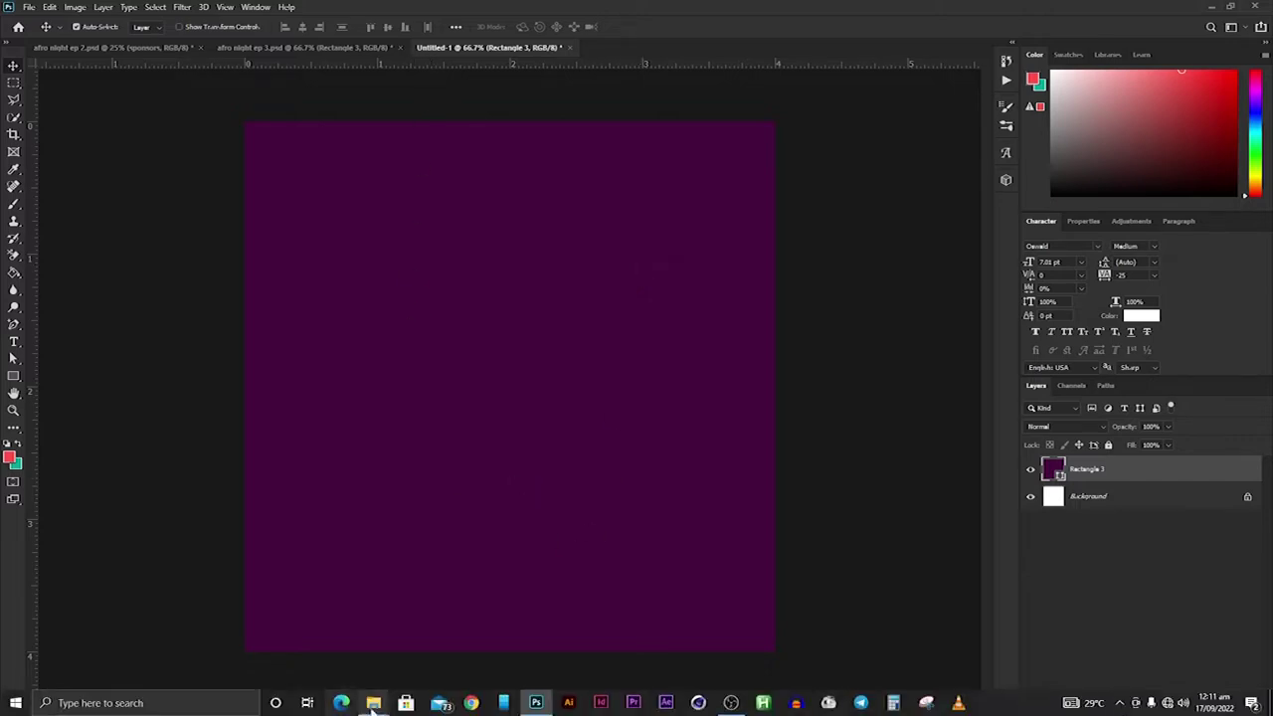
pyautogui.click(373, 702)
pyautogui.click(321, 609)
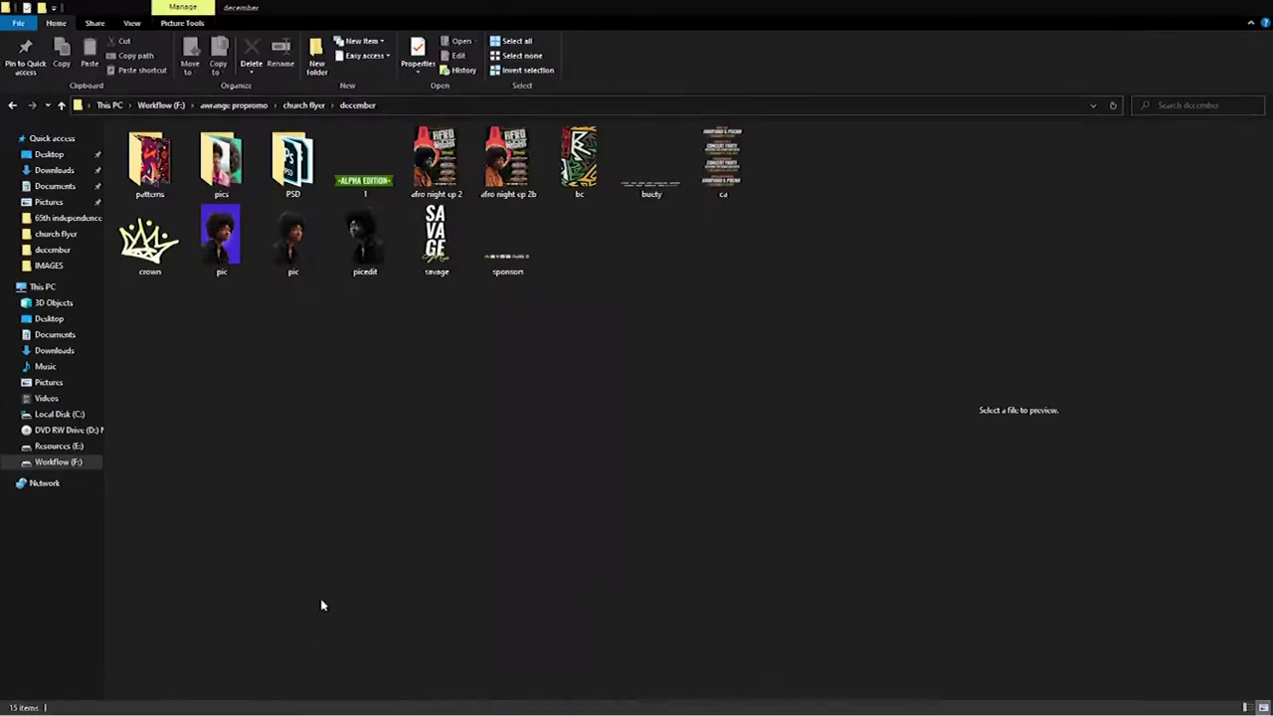
pyautogui.moveTo(580, 159); pyautogui.dragTo(525, 463)
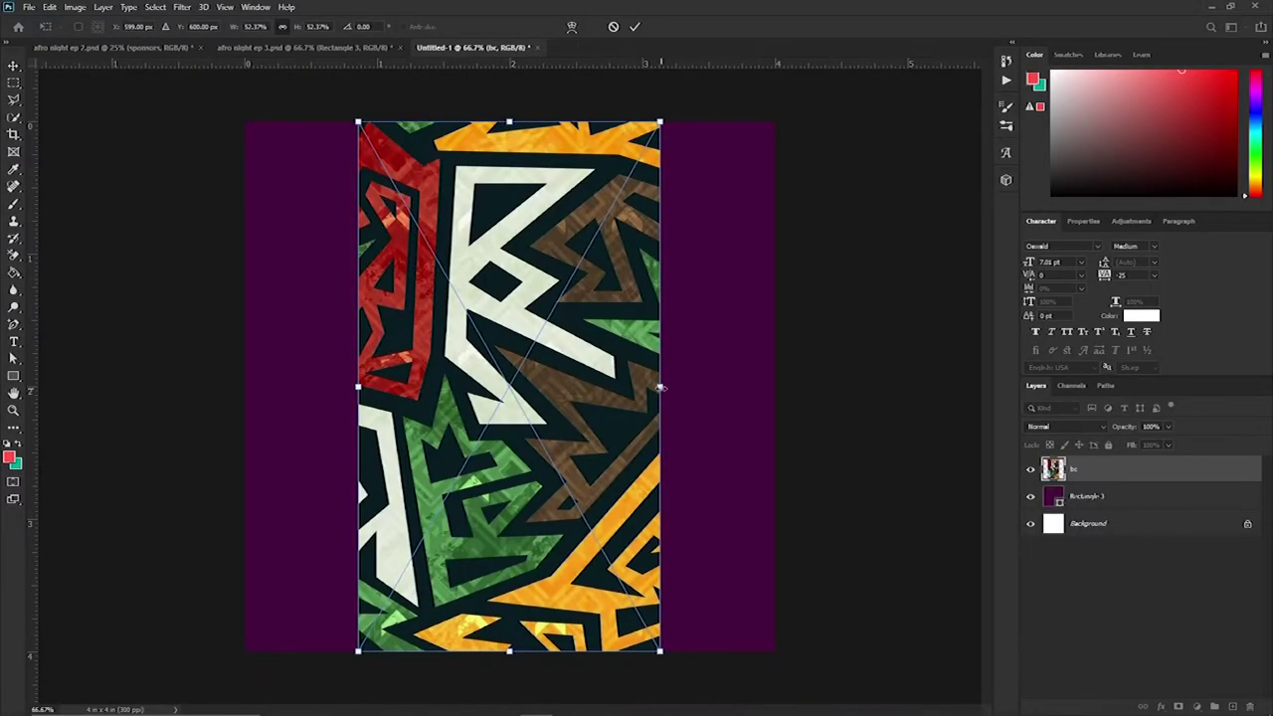
# - Scale the placed bc pattern to cover the whole purple square
pyautogui.hotkey('ctrl', '-')
pyautogui.hotkey('ctrl', '-')
pyautogui.moveTo(585, 386); pyautogui.dragTo(646, 405)
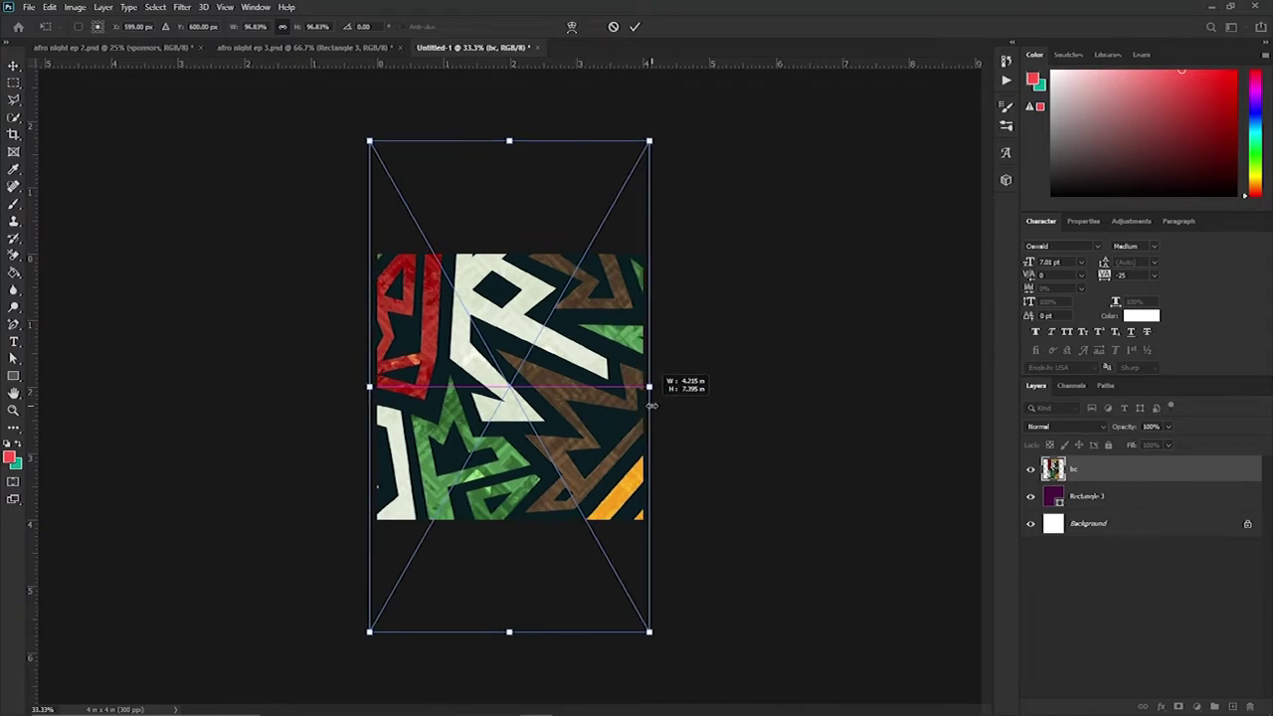
pyautogui.press('Return')
# - Set the bc layer to Multiply at 20% opacity and lock it together with Rectangle 3
pyautogui.click(1062, 426)
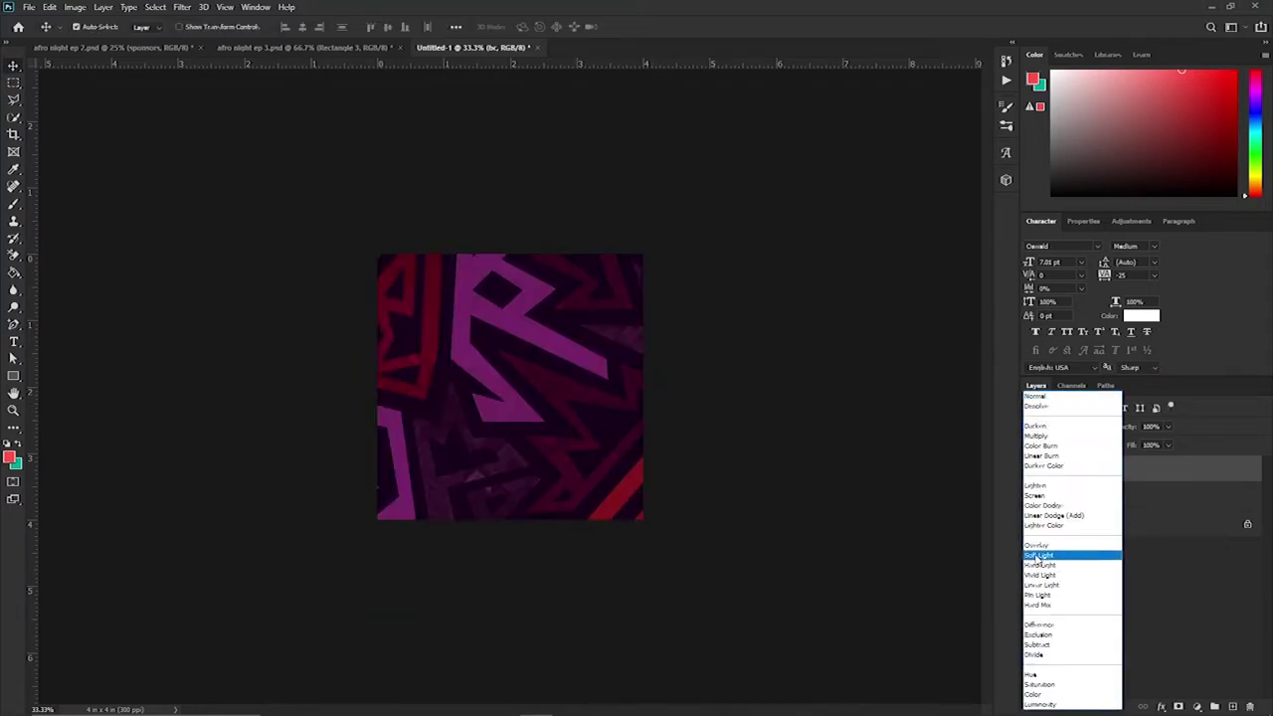
pyautogui.click(1034, 435)
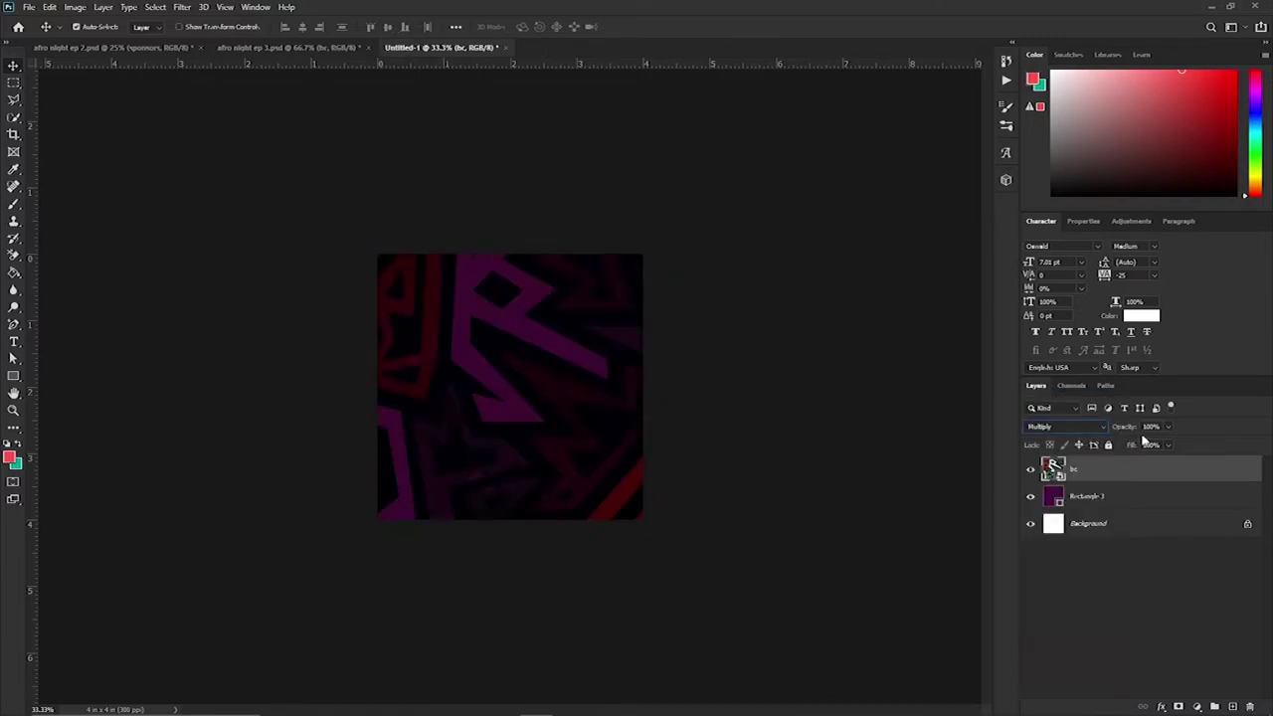
pyautogui.moveTo(1125, 431); pyautogui.dragTo(1062, 444)
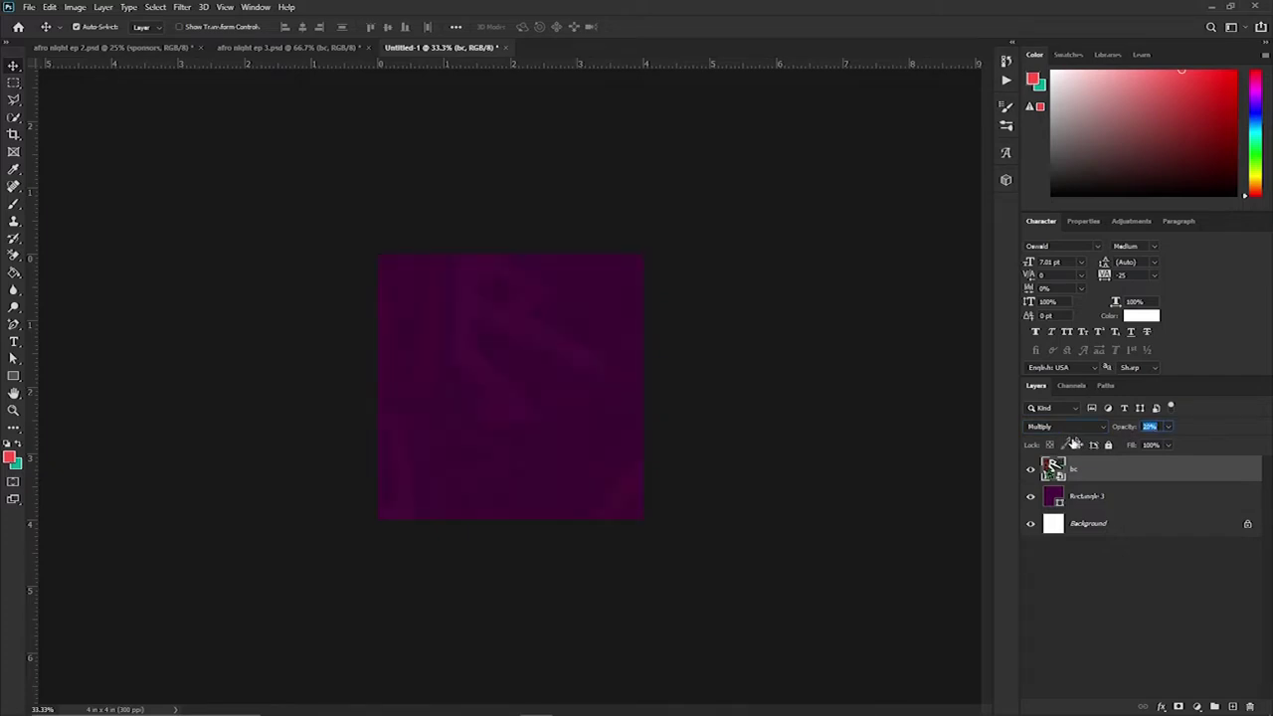
pyautogui.hotkey('ctrl', '+')
pyautogui.hotkey('ctrl', '+')
pyautogui.hotkey('ctrl', '+')
pyautogui.hotkey('ctrl', '+')
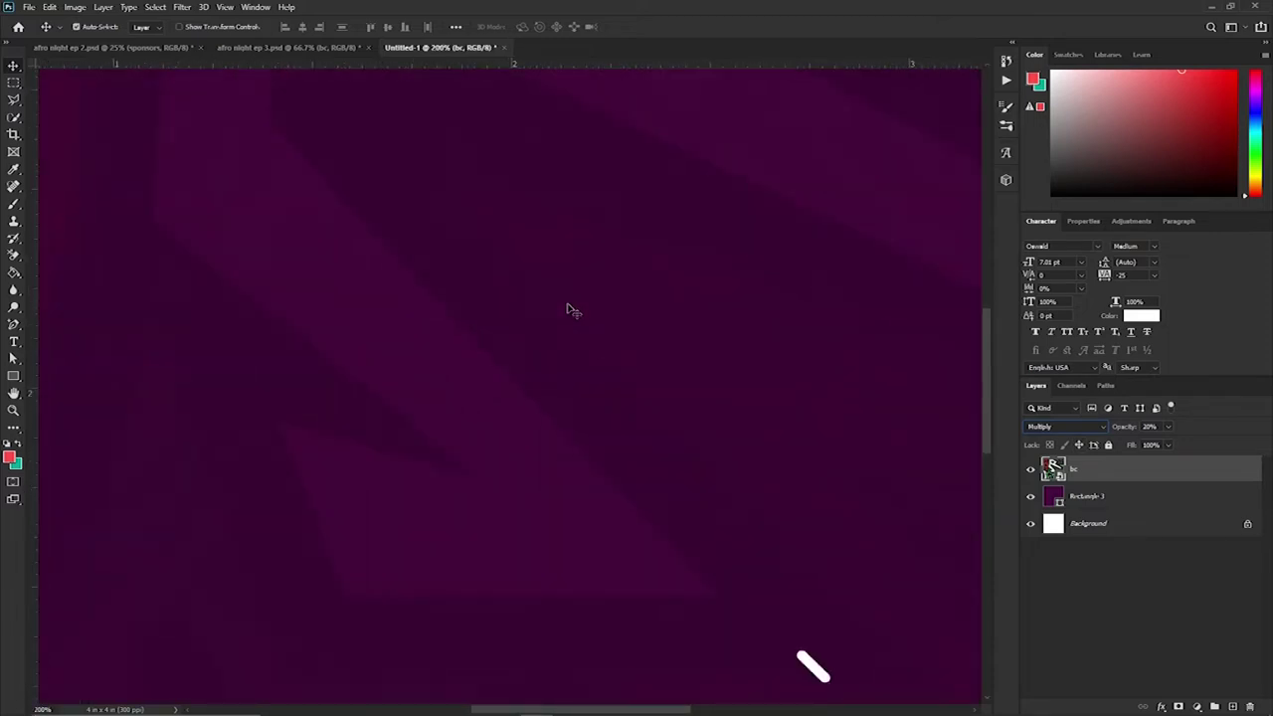
pyautogui.hotkey('ctrl', '-')
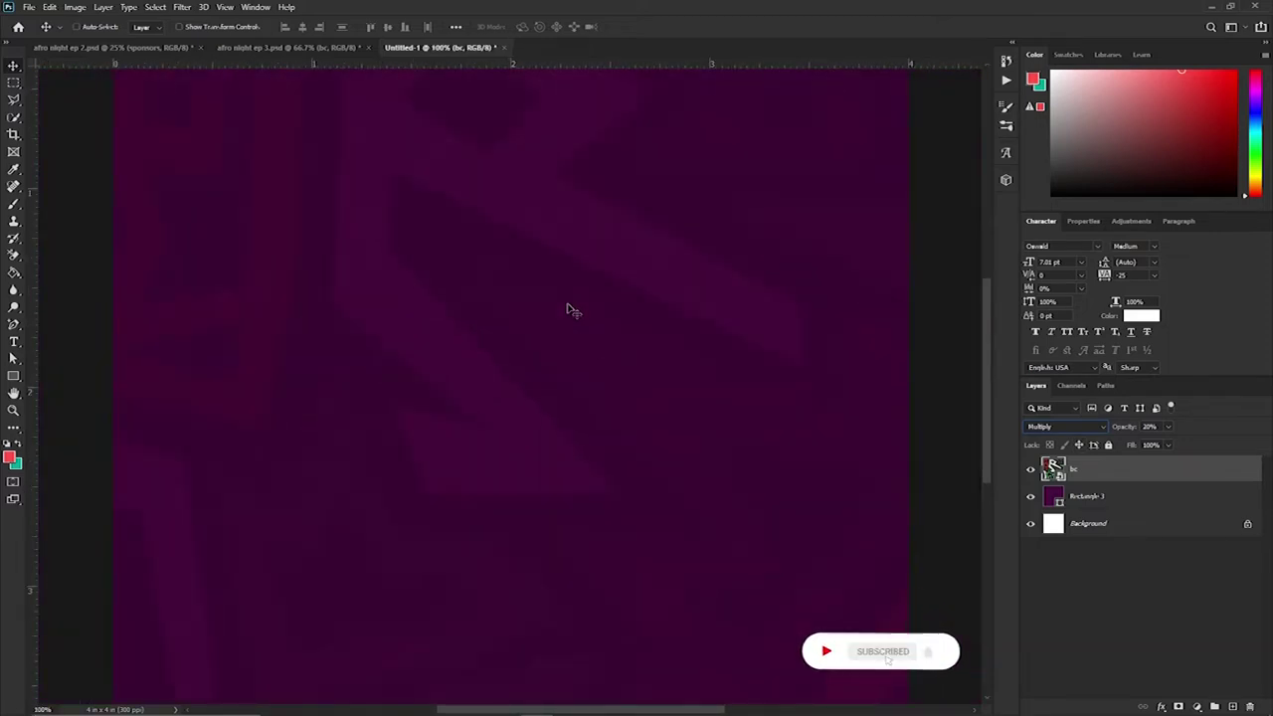
pyautogui.hotkey('ctrl', '-')
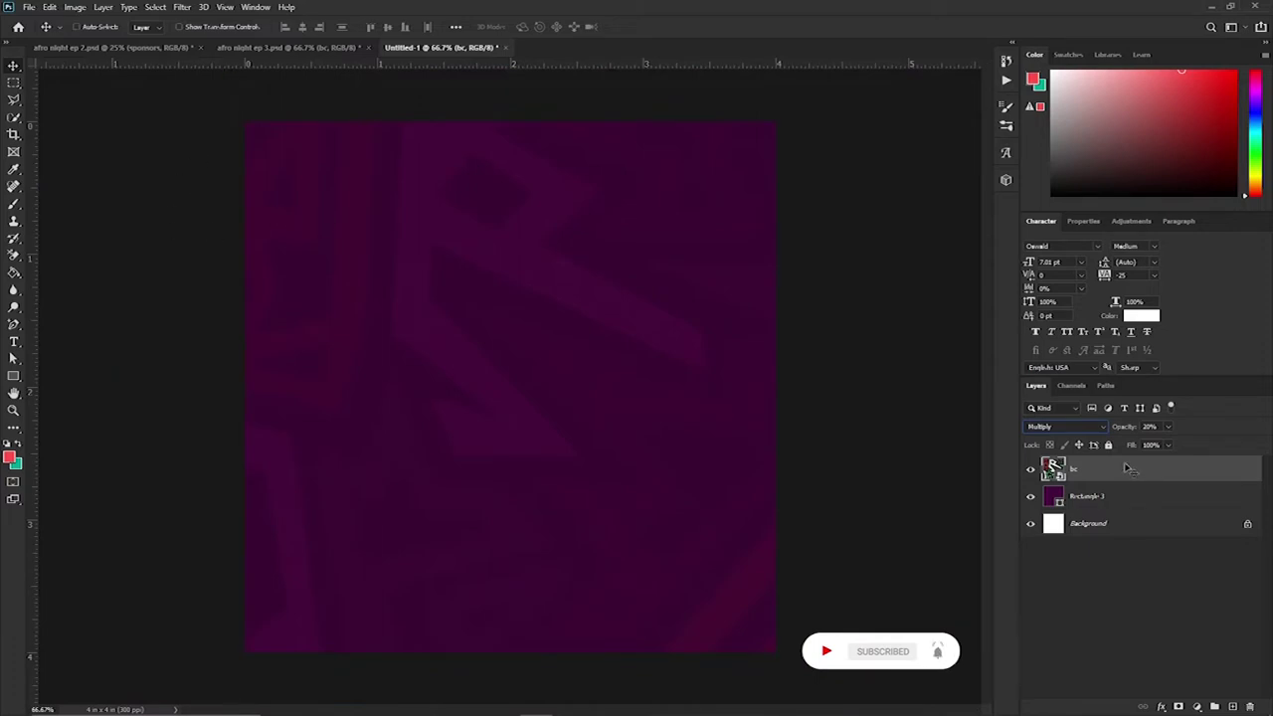
pyautogui.keyDown('shift'); pyautogui.click(1168, 508); pyautogui.keyUp('shift')
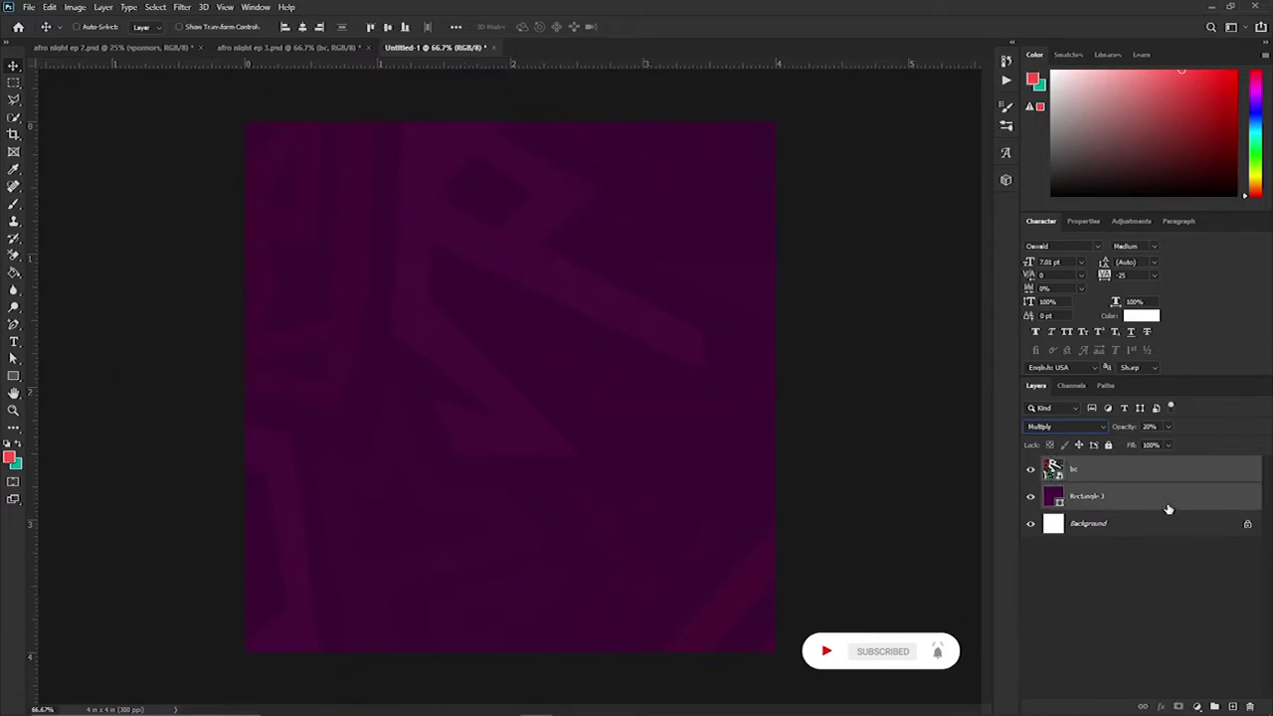
pyautogui.click(1109, 446)
# - Open the patterns folder and drag the orange-and-teal zigzag image (360_F_7228…) into Photoshop
pyautogui.moveTo(407, 269); pyautogui.dragTo(474, 384)
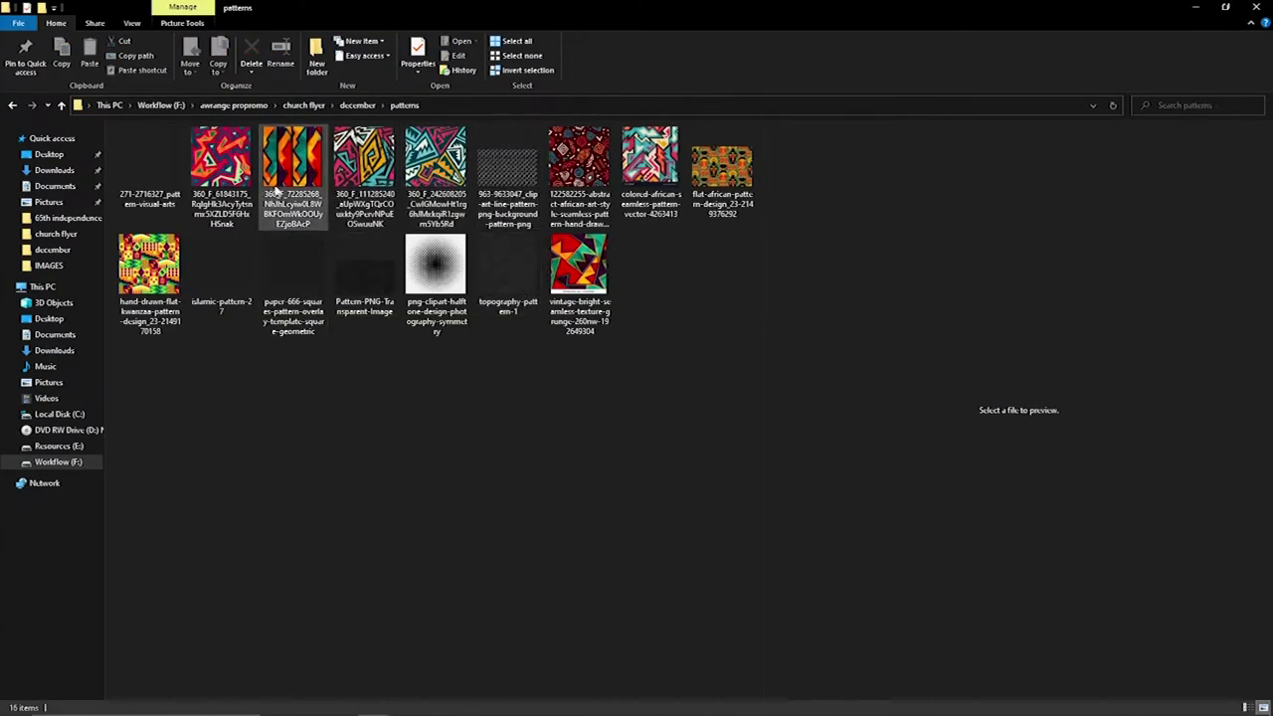
pyautogui.click(288, 164)
pyautogui.moveTo(698, 691); pyautogui.dragTo(419, 324)
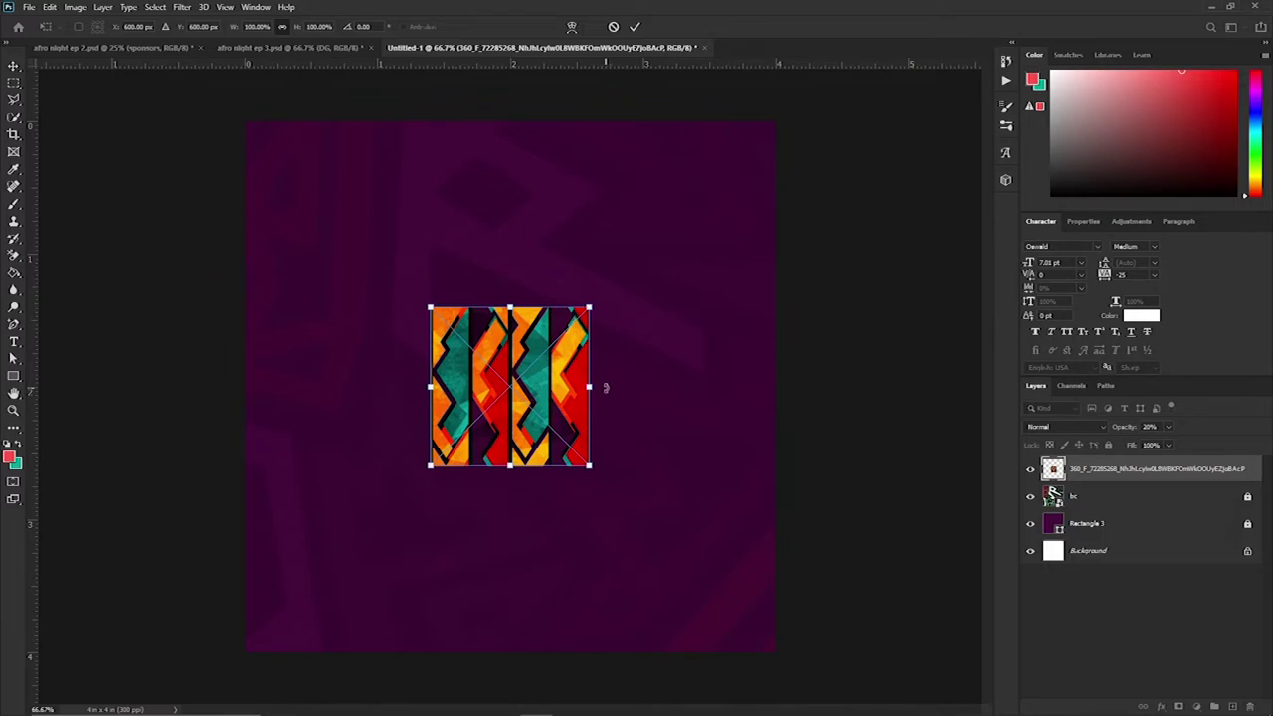
# - Rotate the zigzag pattern 90° into a full-height left-edge strip, right edge aligned to the guide
pyautogui.moveTo(605, 387); pyautogui.dragTo(505, 553)
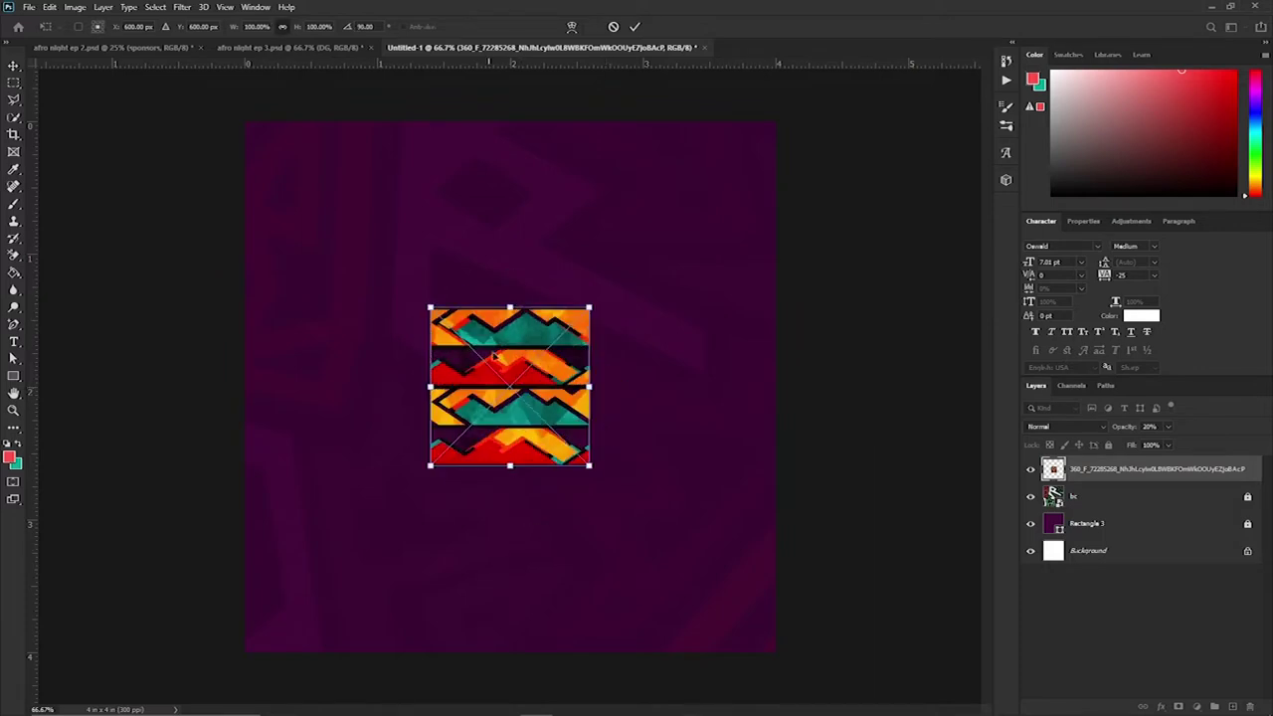
pyautogui.moveTo(532, 366); pyautogui.dragTo(346, 453)
pyautogui.moveTo(324, 394); pyautogui.dragTo(324, 256)
pyautogui.moveTo(327, 552); pyautogui.dragTo(327, 647)
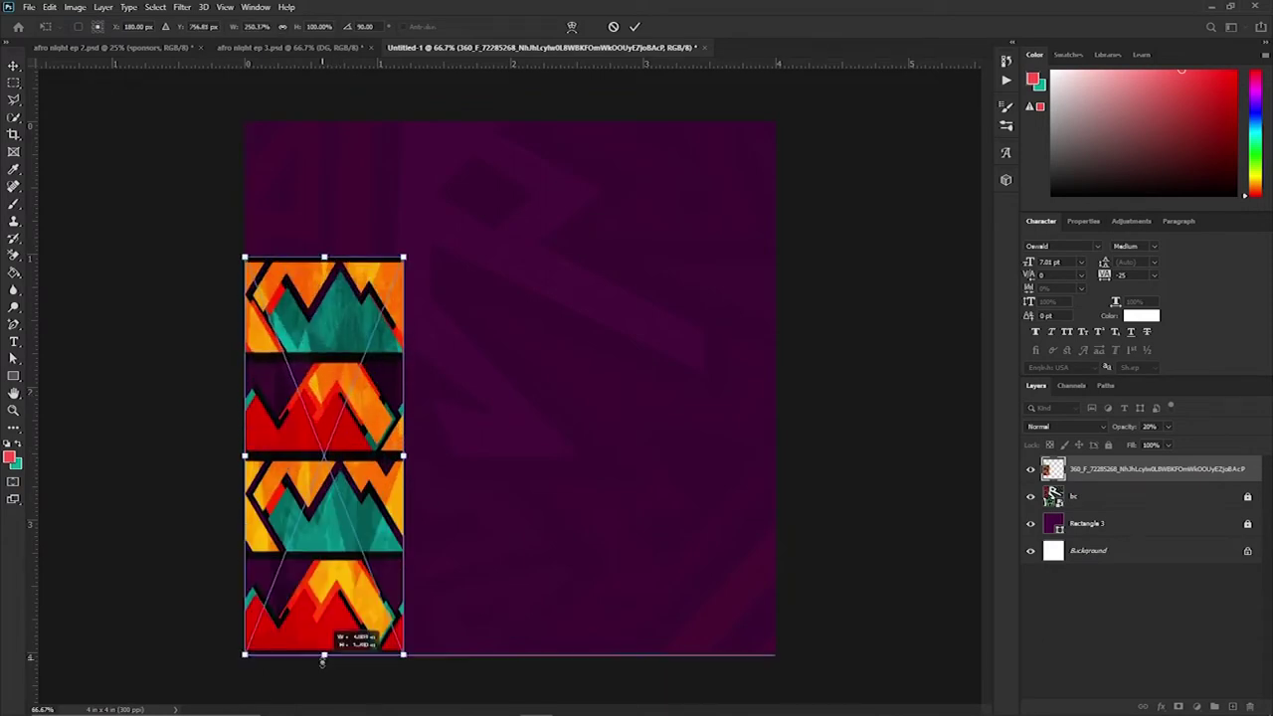
pyautogui.press('Return')
pyautogui.hotkey('ctrl', 't')
pyautogui.moveTo(404, 454); pyautogui.dragTo(395, 454)
pyautogui.press('Return')
pyautogui.scroll(1, 659, 258)
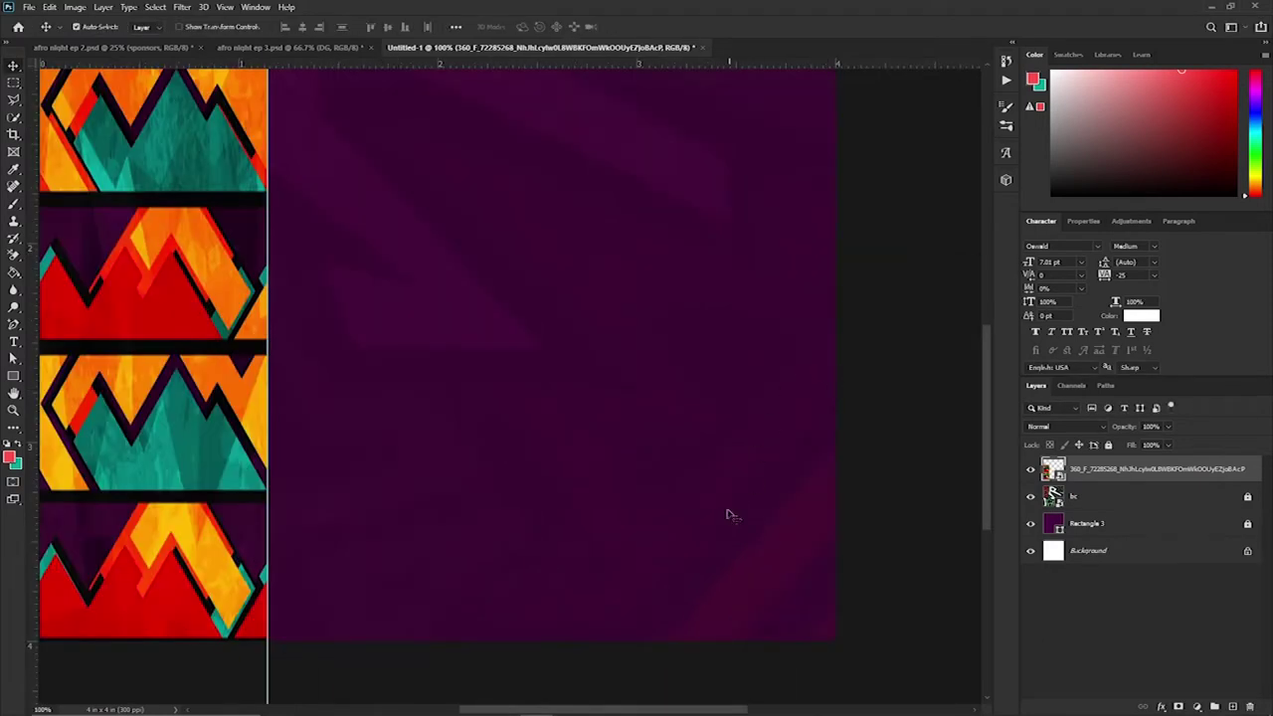
# - Type a two-line 'AFRO NIGHT' title in SURVIVOR demo font with tracking 0
pyautogui.press('t')
pyautogui.click(444, 256)
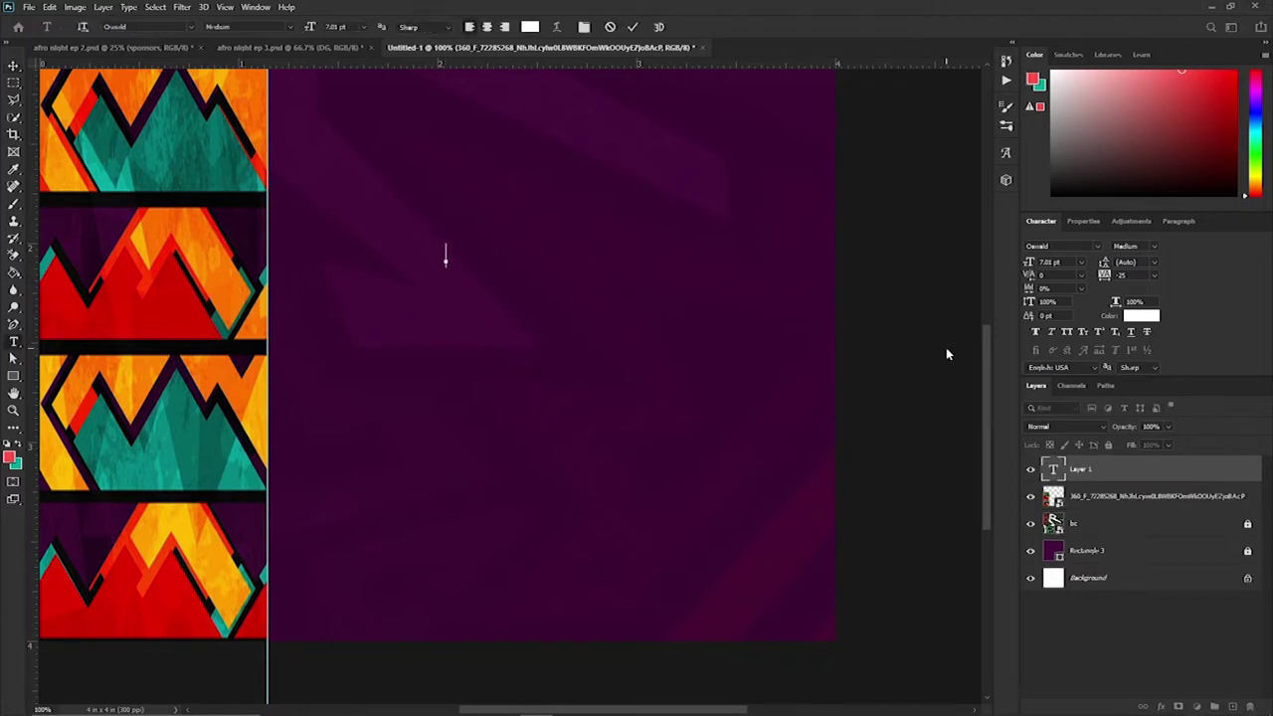
pyautogui.write('AFR')
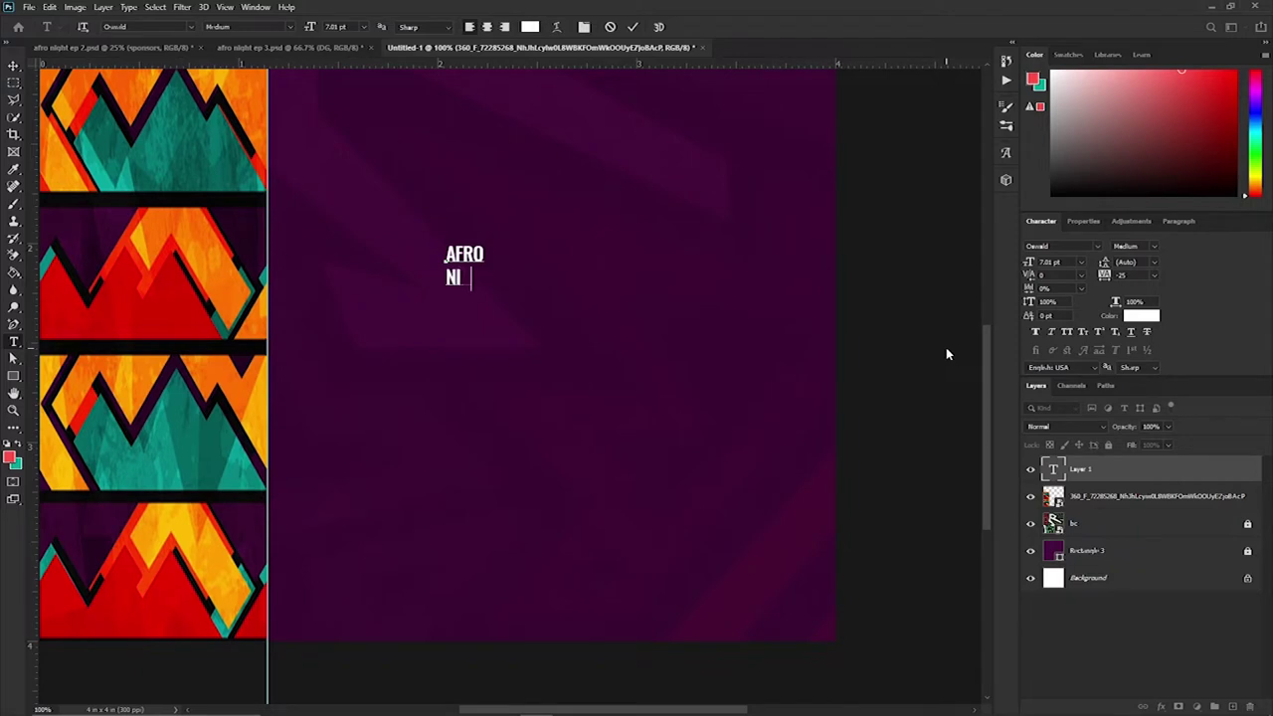
pyautogui.write('O')
pyautogui.press('Return')
pyautogui.write('NIGHT')
pyautogui.click(633, 29)
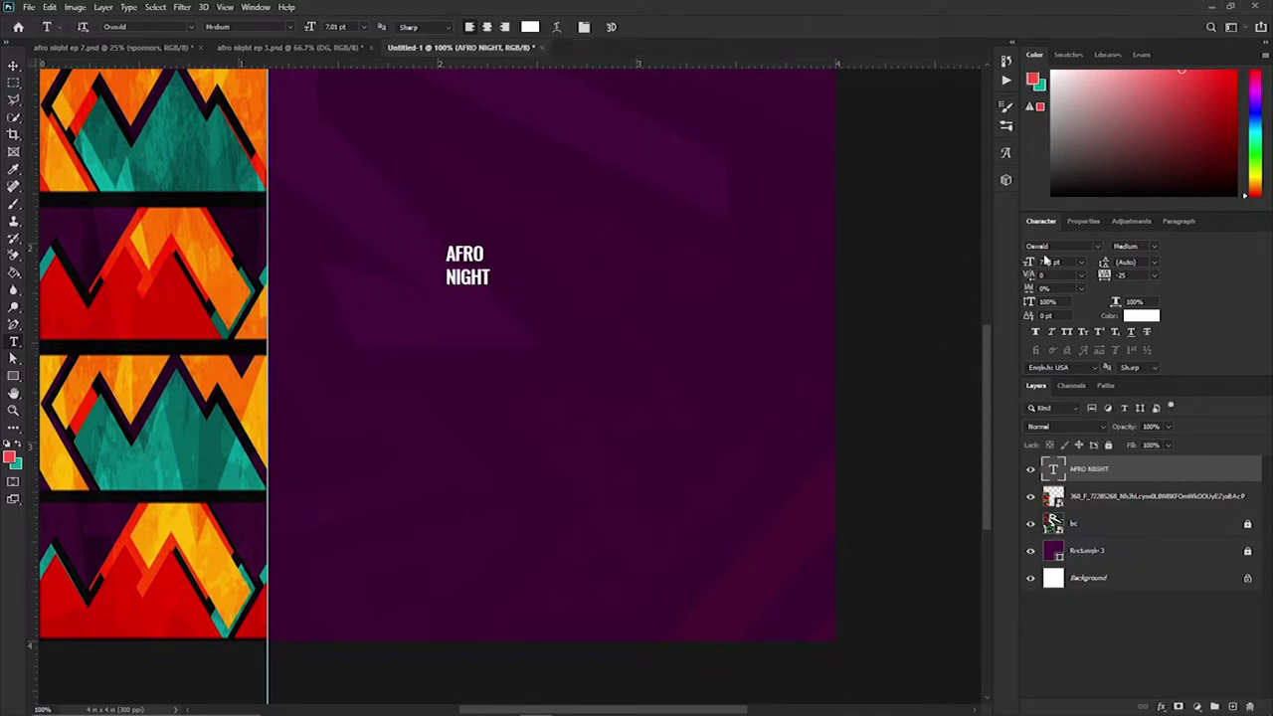
pyautogui.click(1097, 247)
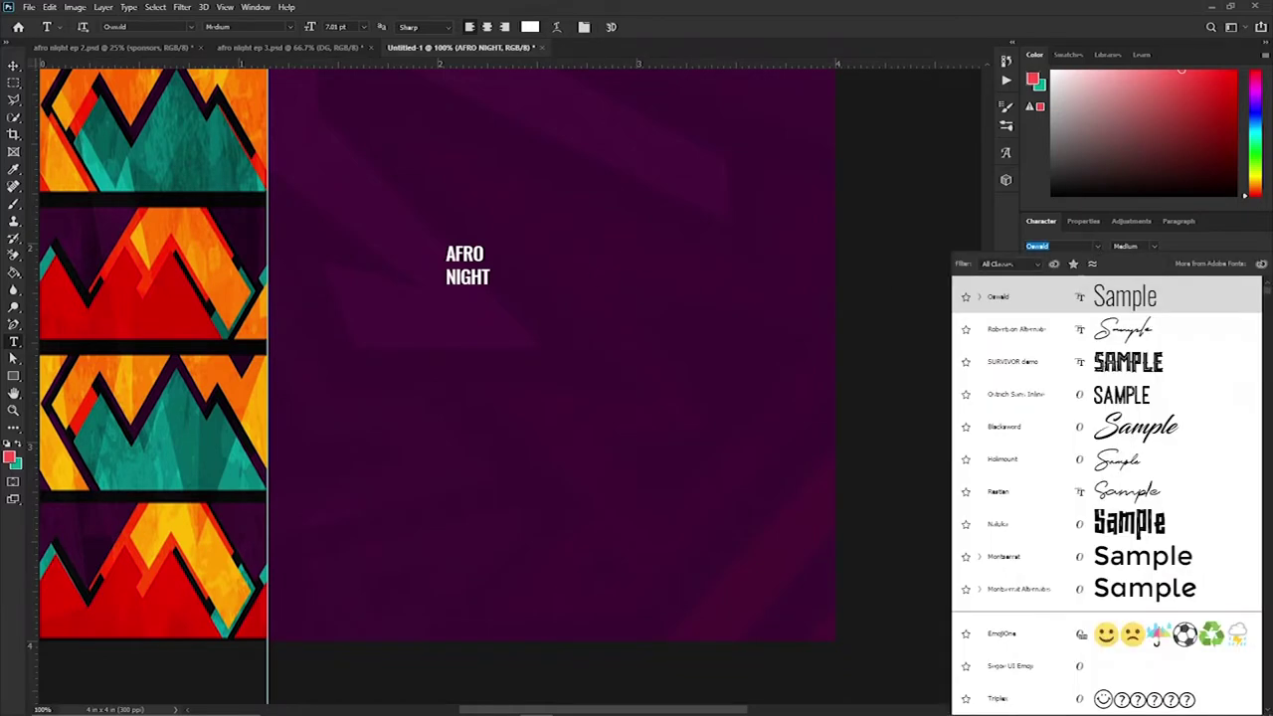
pyautogui.click(1114, 366)
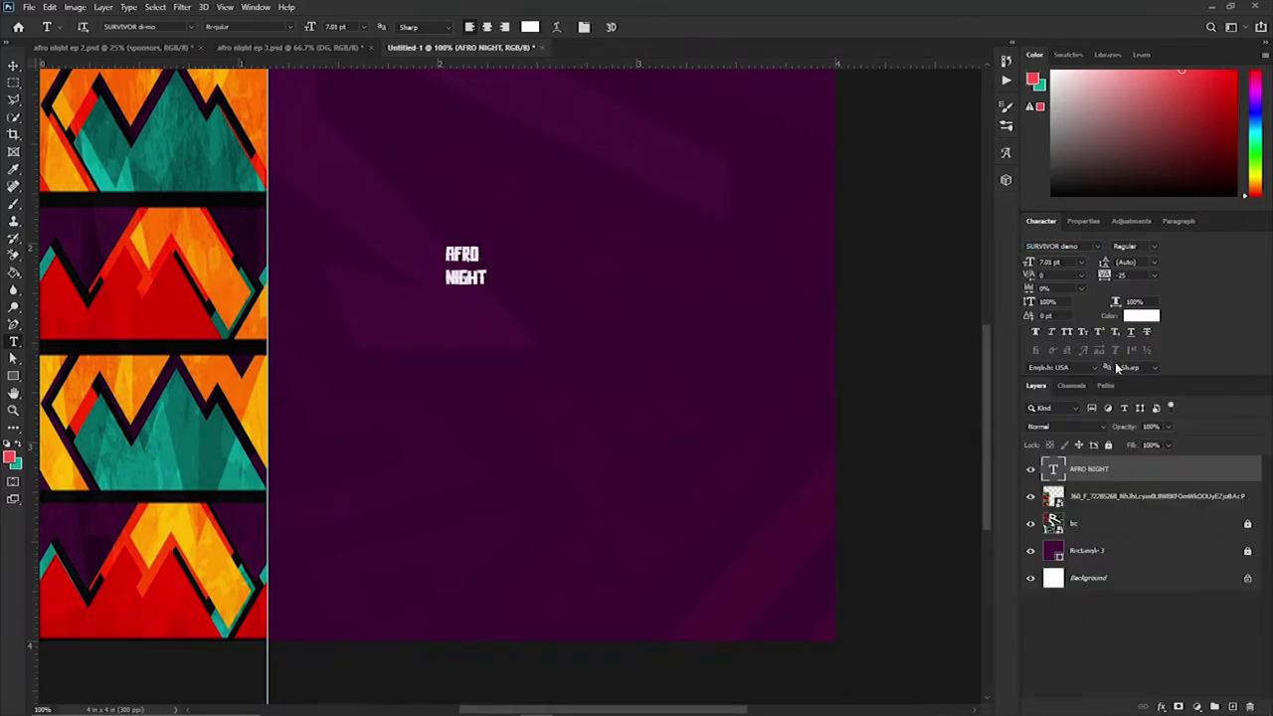
pyautogui.click(1157, 277)
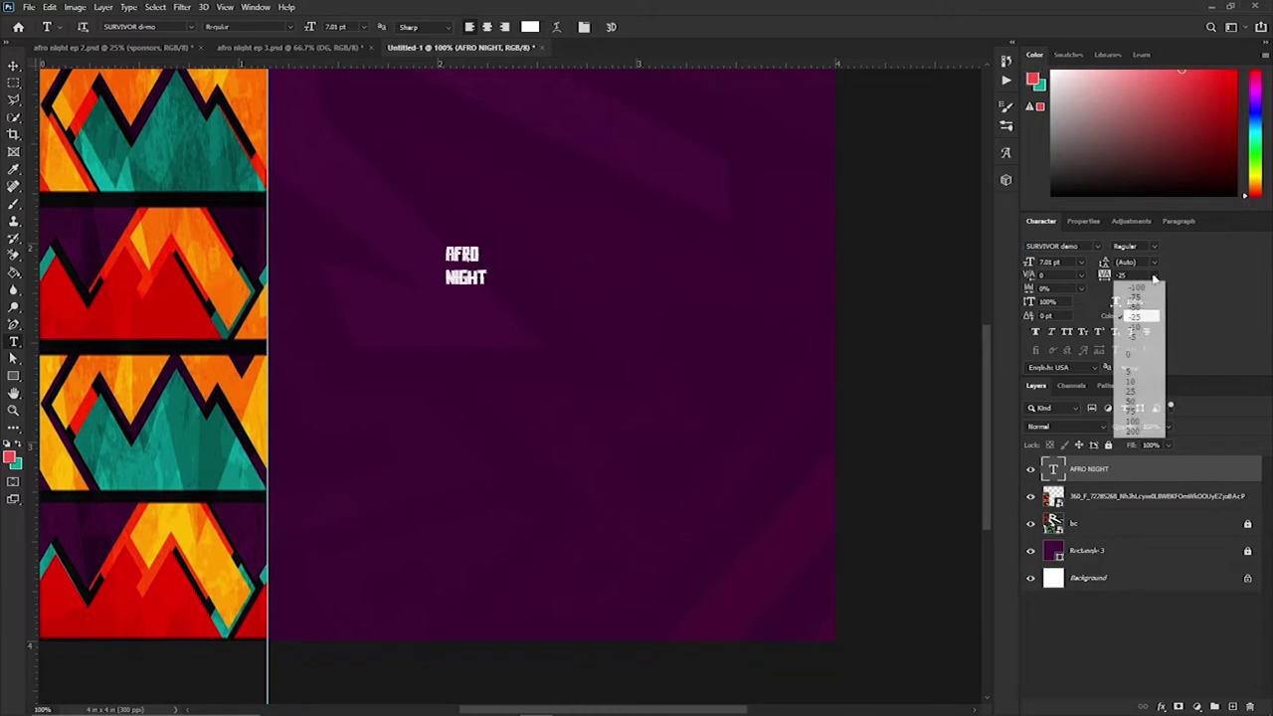
pyautogui.click(1139, 360)
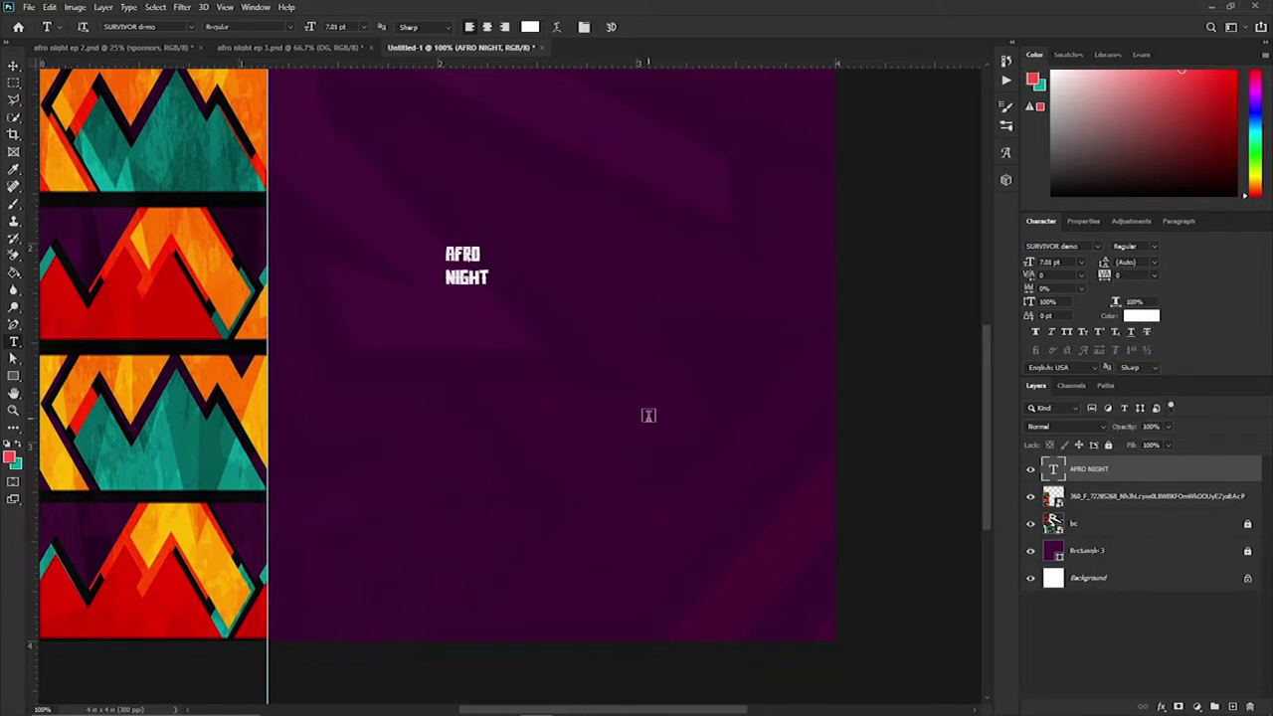
# - Scale the AFRO NIGHT title up to about 48.88 pt and move it up and left
pyautogui.press('v')
pyautogui.scroll(2, 597, 398)
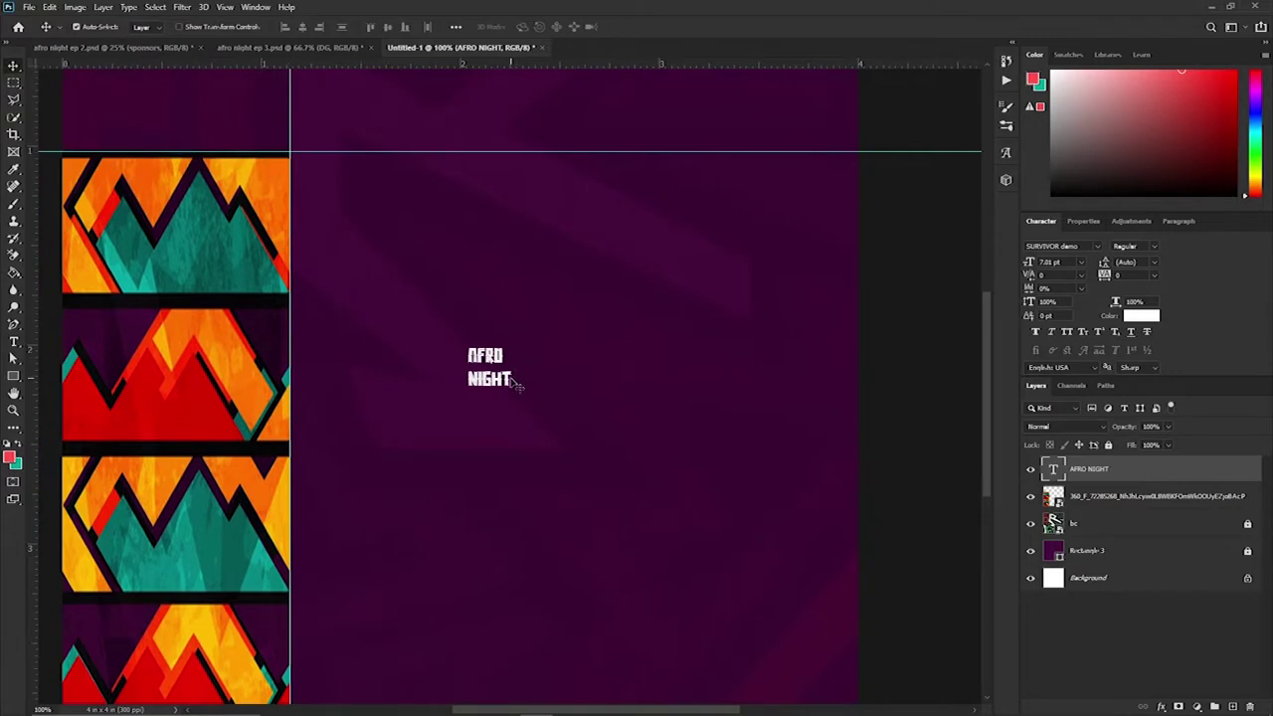
pyautogui.click(519, 386)
pyautogui.hotkey('ctrl', 't')
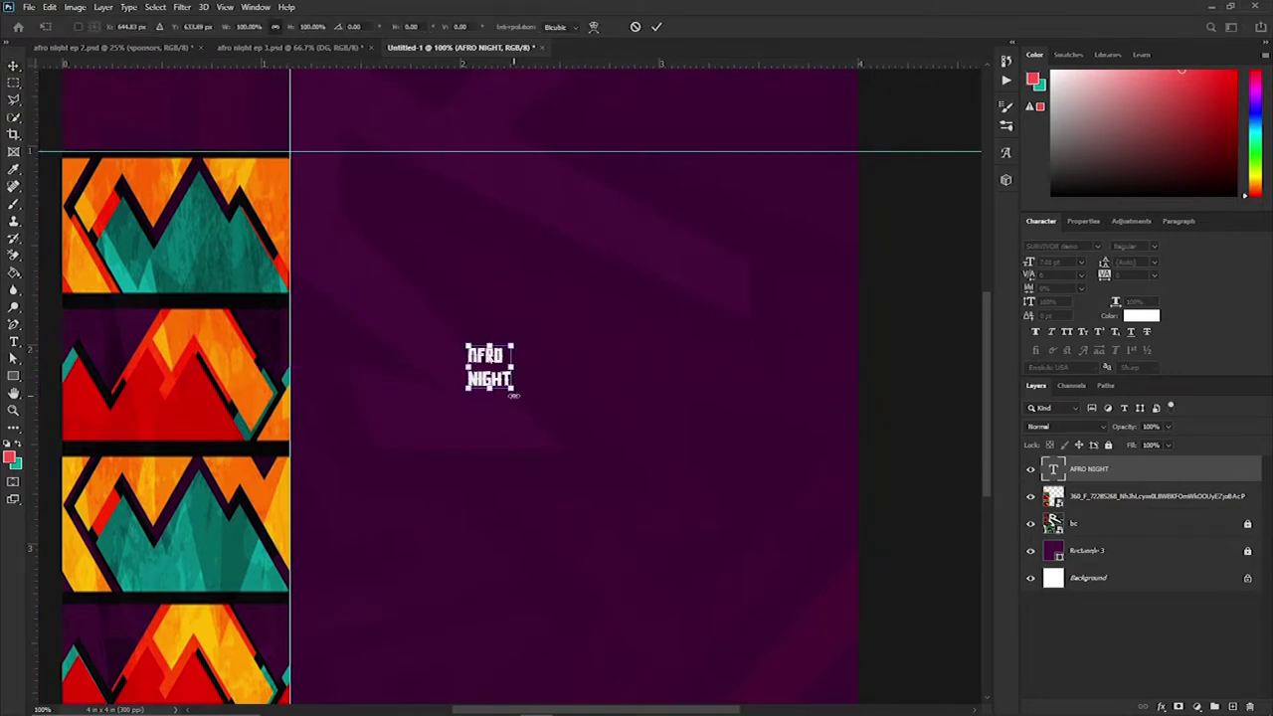
pyautogui.moveTo(511, 390); pyautogui.dragTo(771, 651)
pyautogui.moveTo(586, 416); pyautogui.dragTo(569, 331)
pyautogui.press('Return')
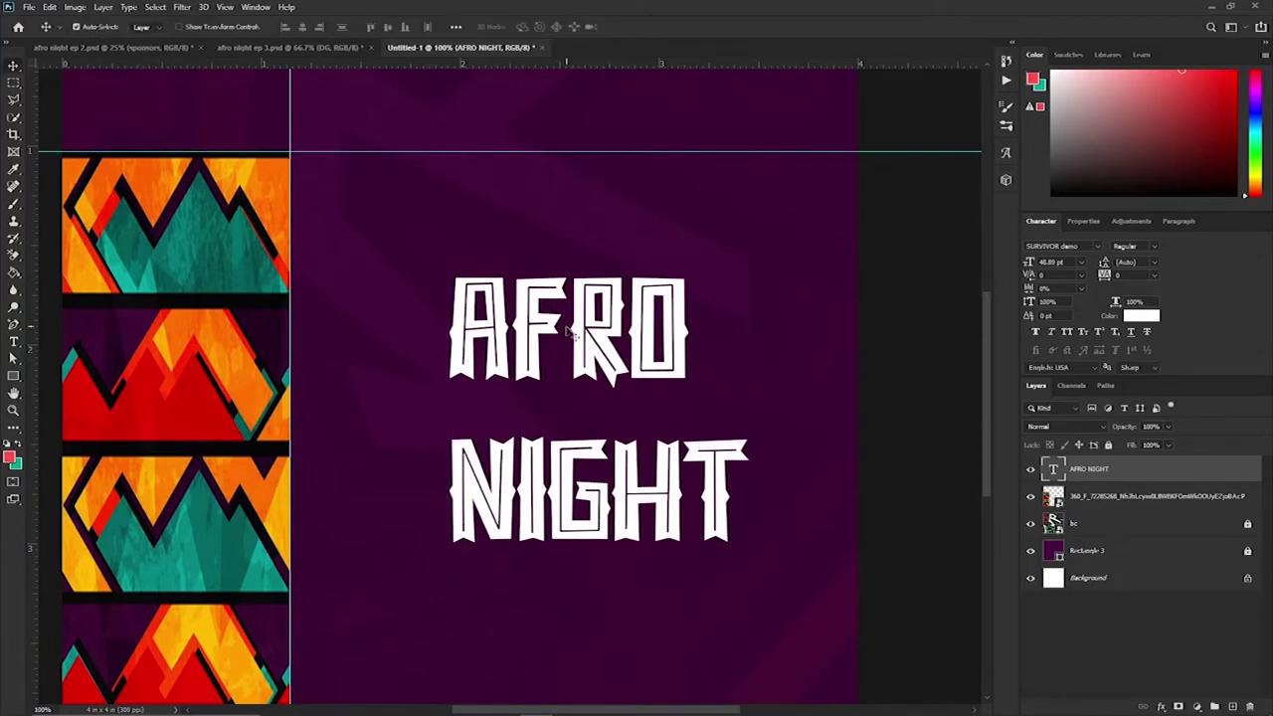
# - Convert the AFRO NIGHT title to a shape and shift it slightly up and left
pyautogui.rightClick(1192, 482)
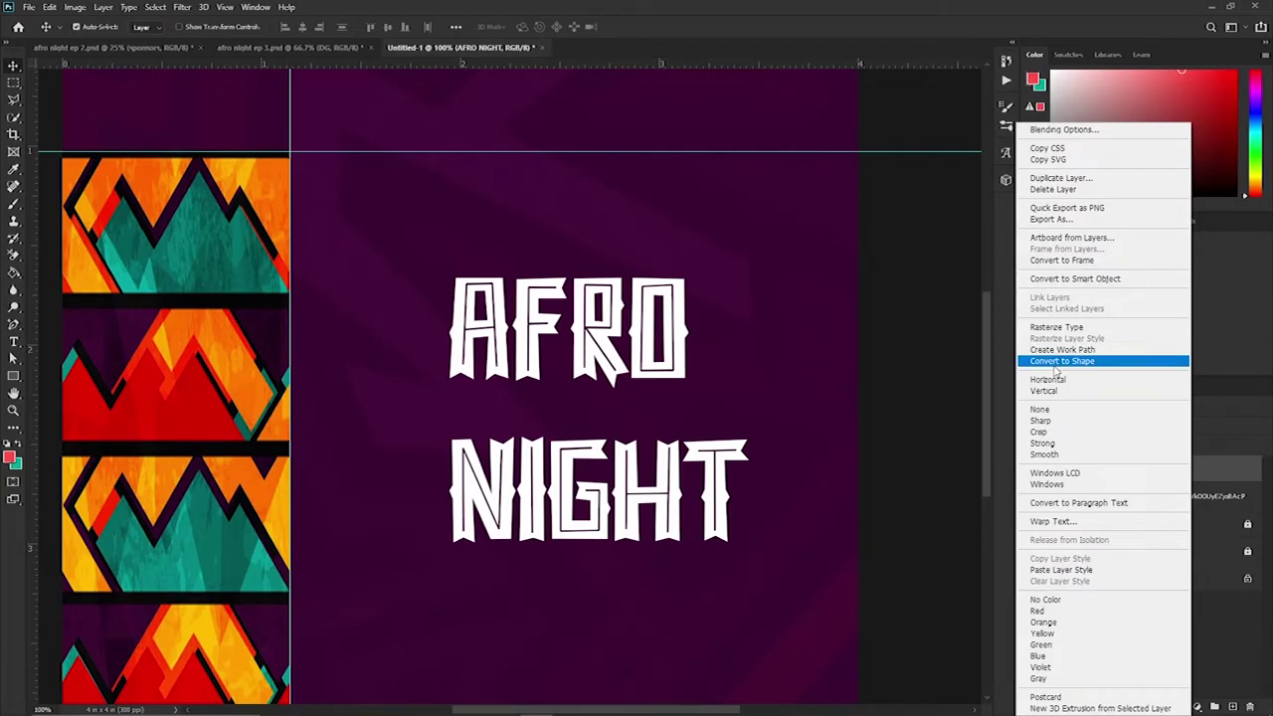
pyautogui.click(1056, 364)
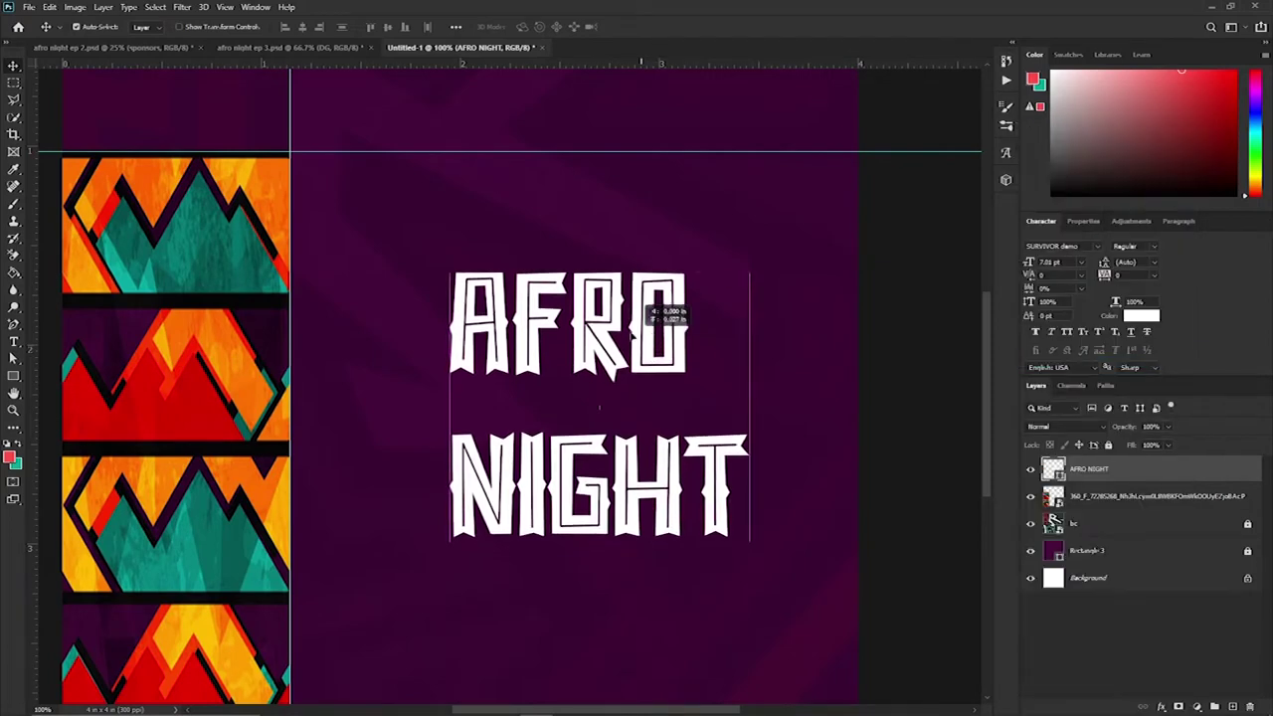
pyautogui.moveTo(673, 316); pyautogui.dragTo(650, 284)
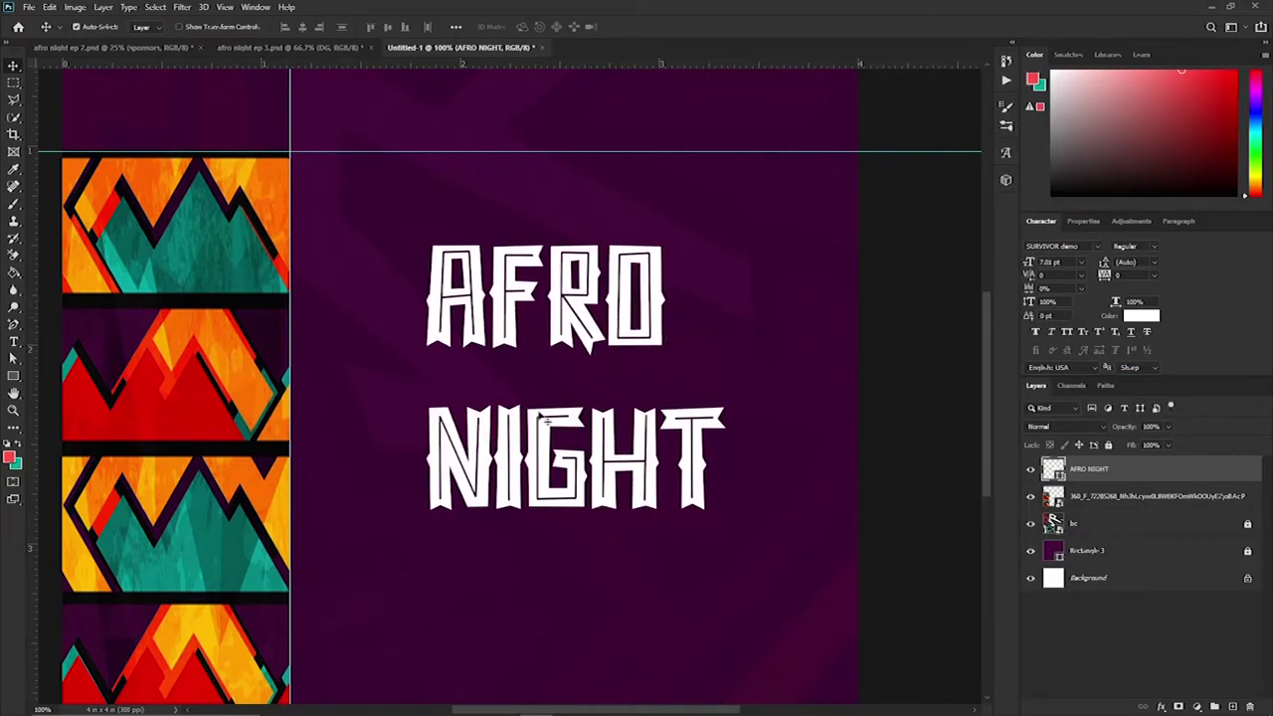
# - Zoom in on the word AFRO and reveal its letter anchor points
pyautogui.hotkey('ctrl', '+')
pyautogui.hotkey('ctrl', '+')
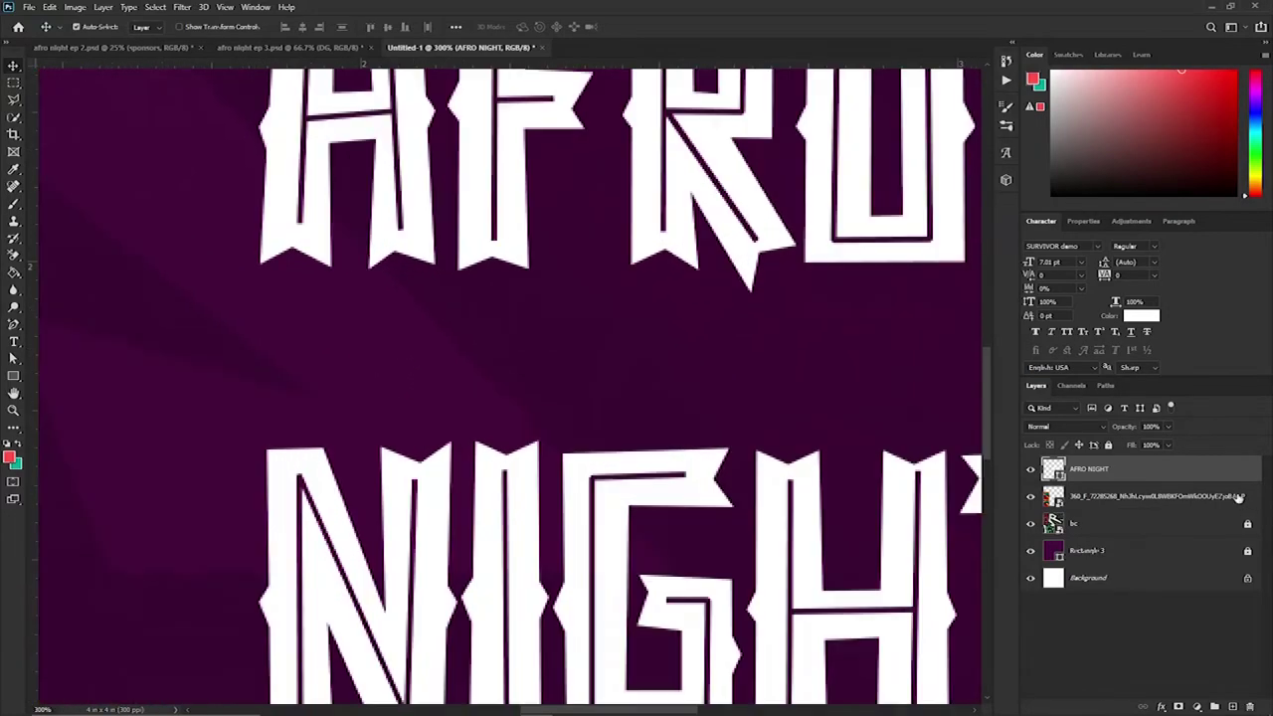
pyautogui.moveTo(635, 335); pyautogui.dragTo(510, 664)
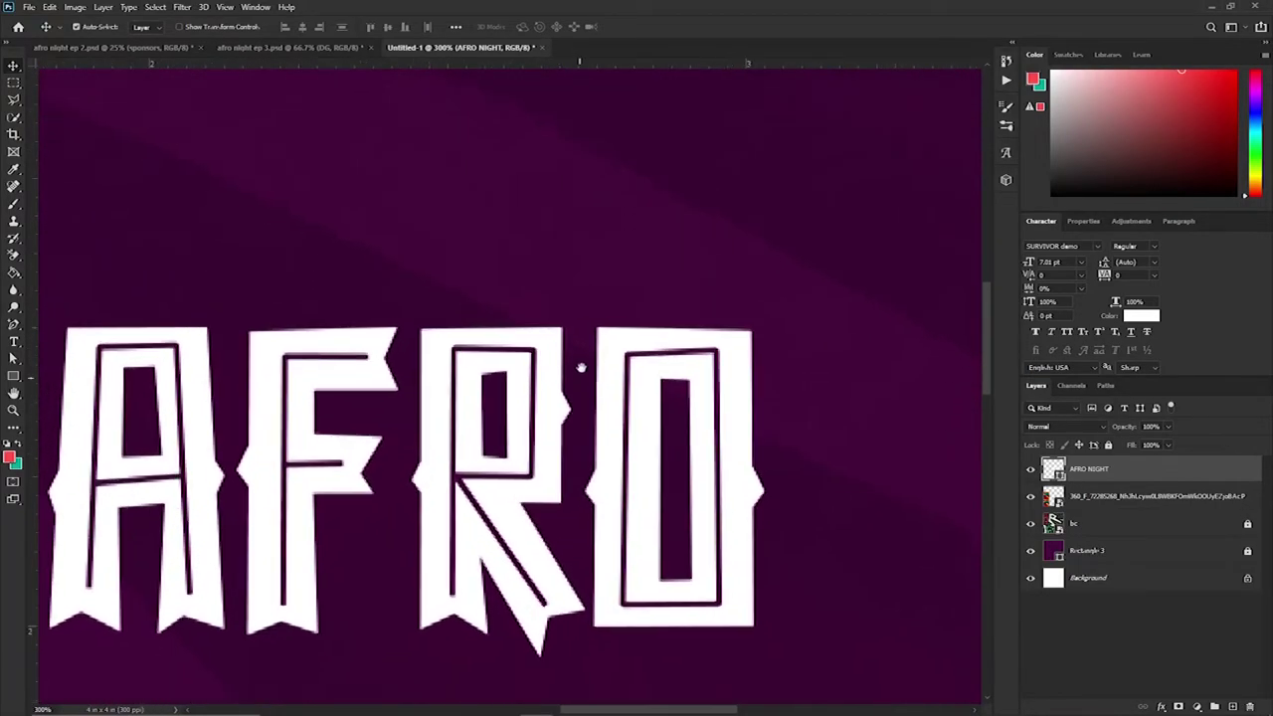
pyautogui.moveTo(582, 364); pyautogui.dragTo(618, 262)
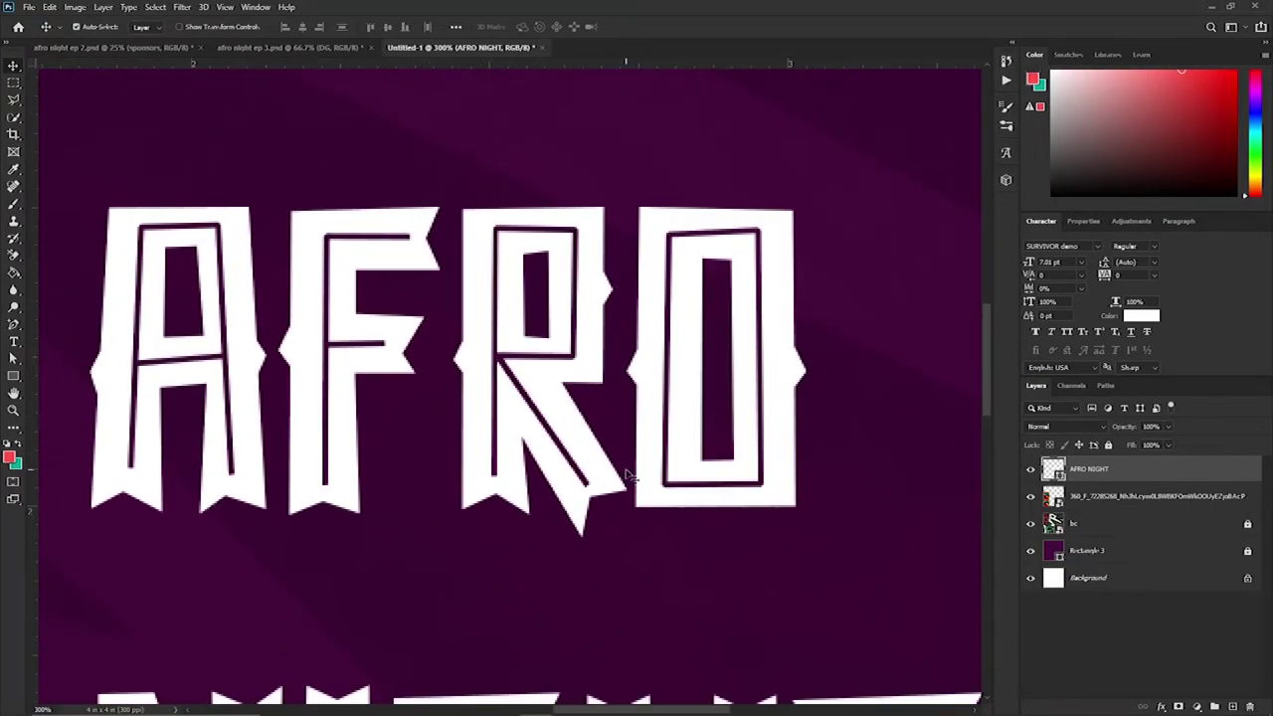
pyautogui.press('a')
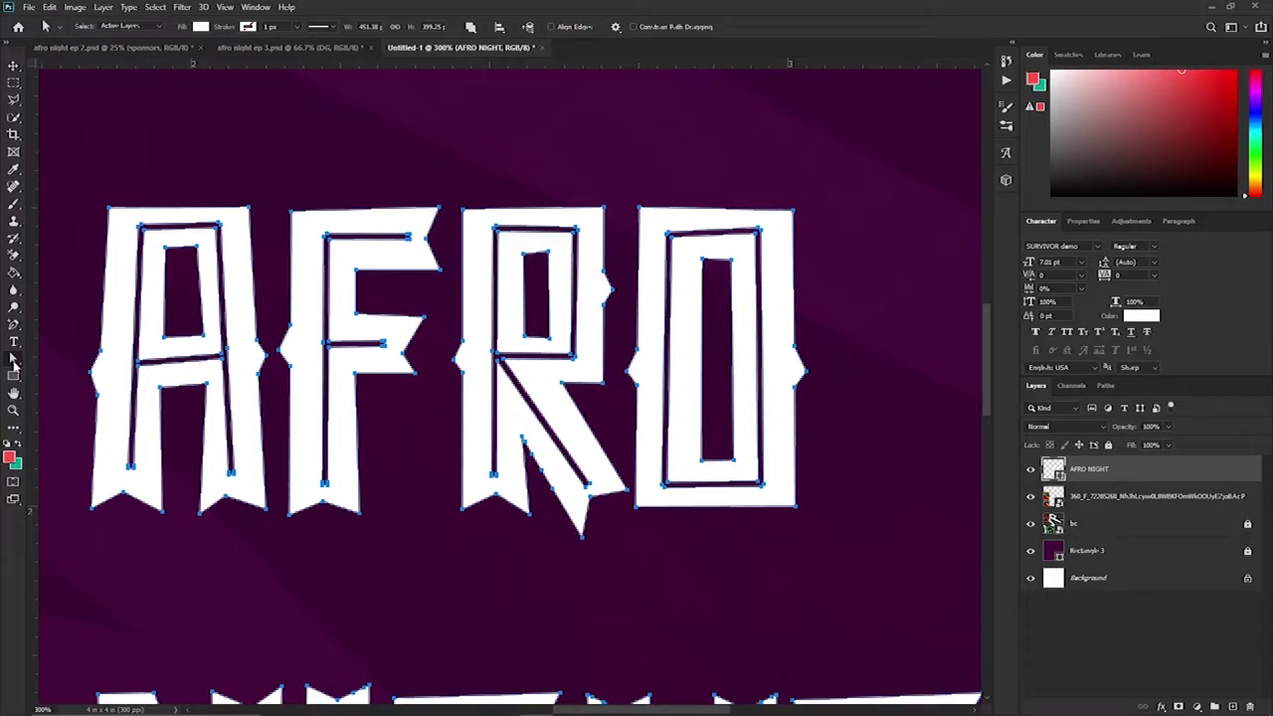
# - Lower the top of the R and stretch the F's top arm right over it
pyautogui.rightClick(12, 362)
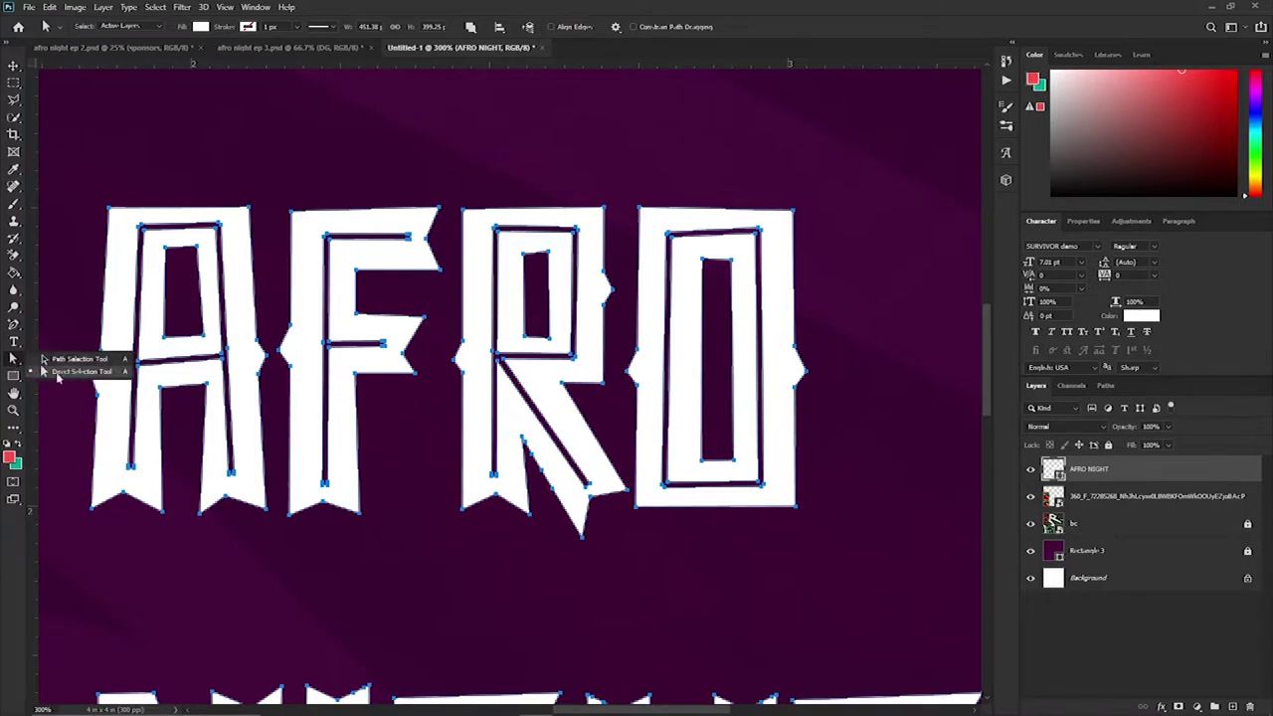
pyautogui.click(65, 372)
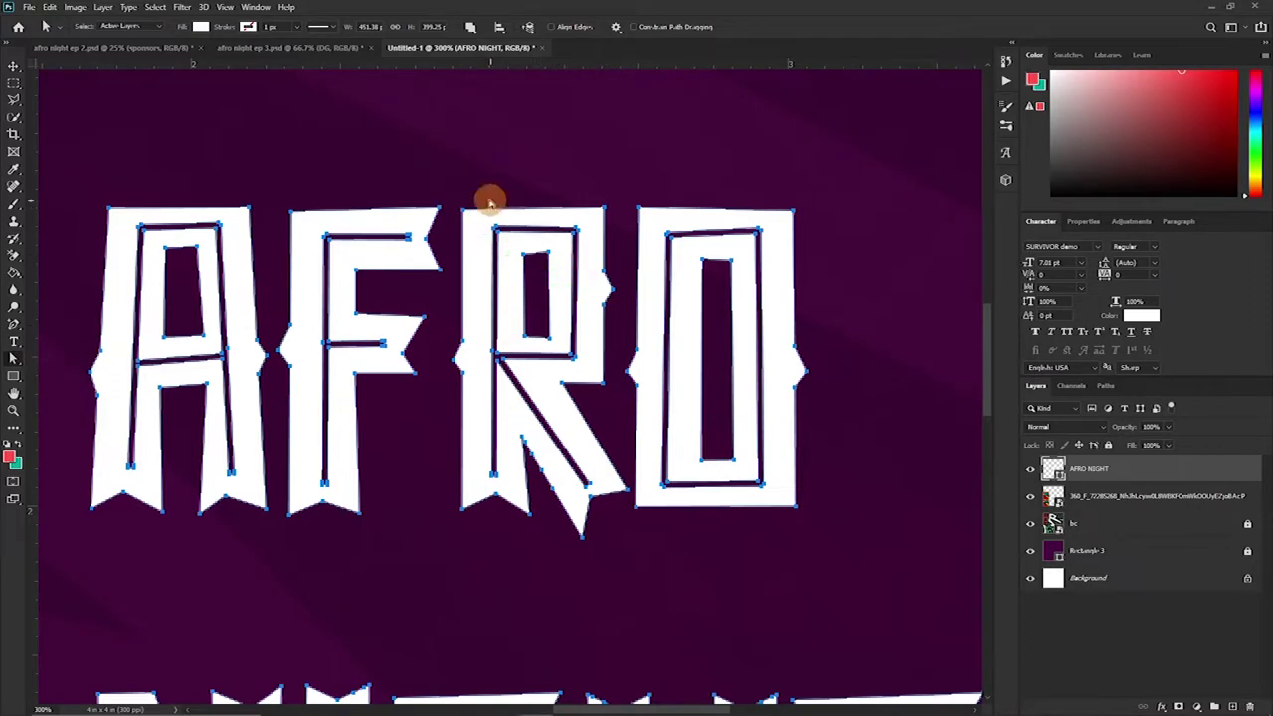
pyautogui.moveTo(451, 186); pyautogui.dragTo(615, 323)
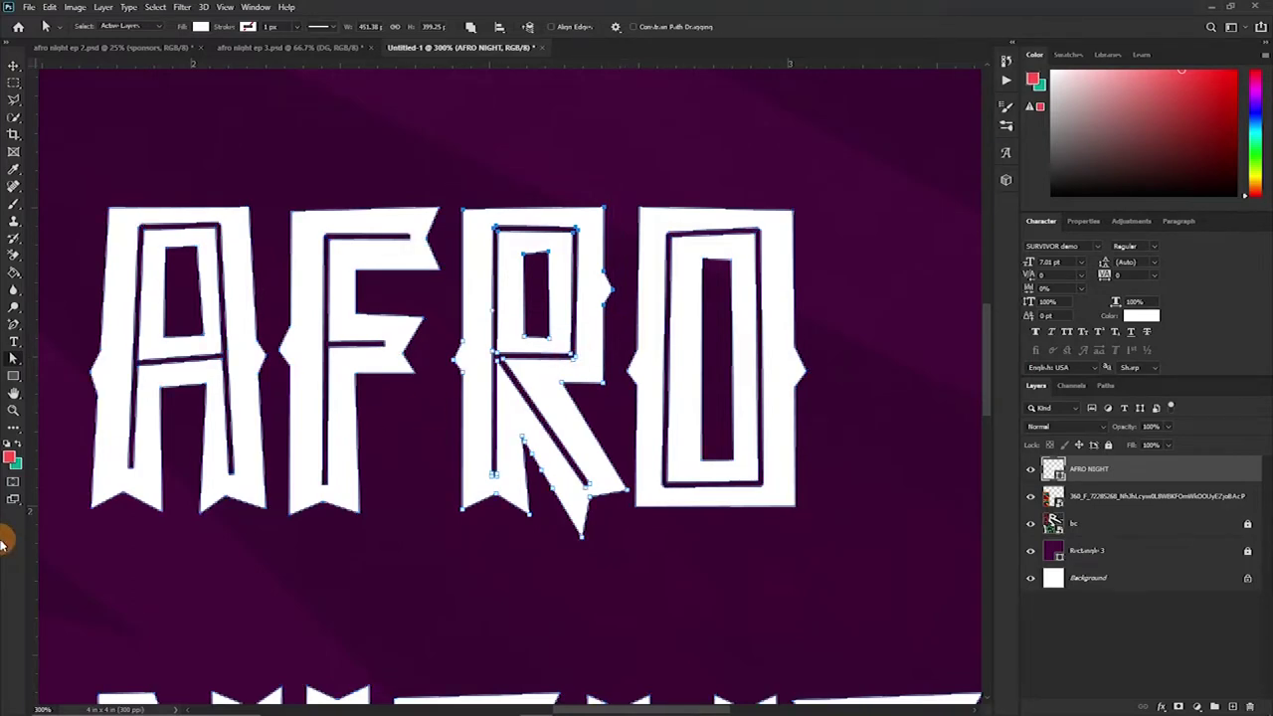
pyautogui.press('Down')
pyautogui.press('Down')
pyautogui.press('Down')
pyautogui.press('Down')
pyautogui.press('Down')
pyautogui.press('Down')
pyautogui.press('Down')
pyautogui.press('Down')
pyautogui.press('Down')
pyautogui.press('Down')
pyautogui.press('Down')
pyautogui.press('Down')
pyautogui.press('Down')
pyautogui.press('Down')
pyautogui.press('Down')
pyautogui.press('Down')
pyautogui.press('Down')
pyautogui.press('Down')
pyautogui.press('Down')
pyautogui.press('Down')
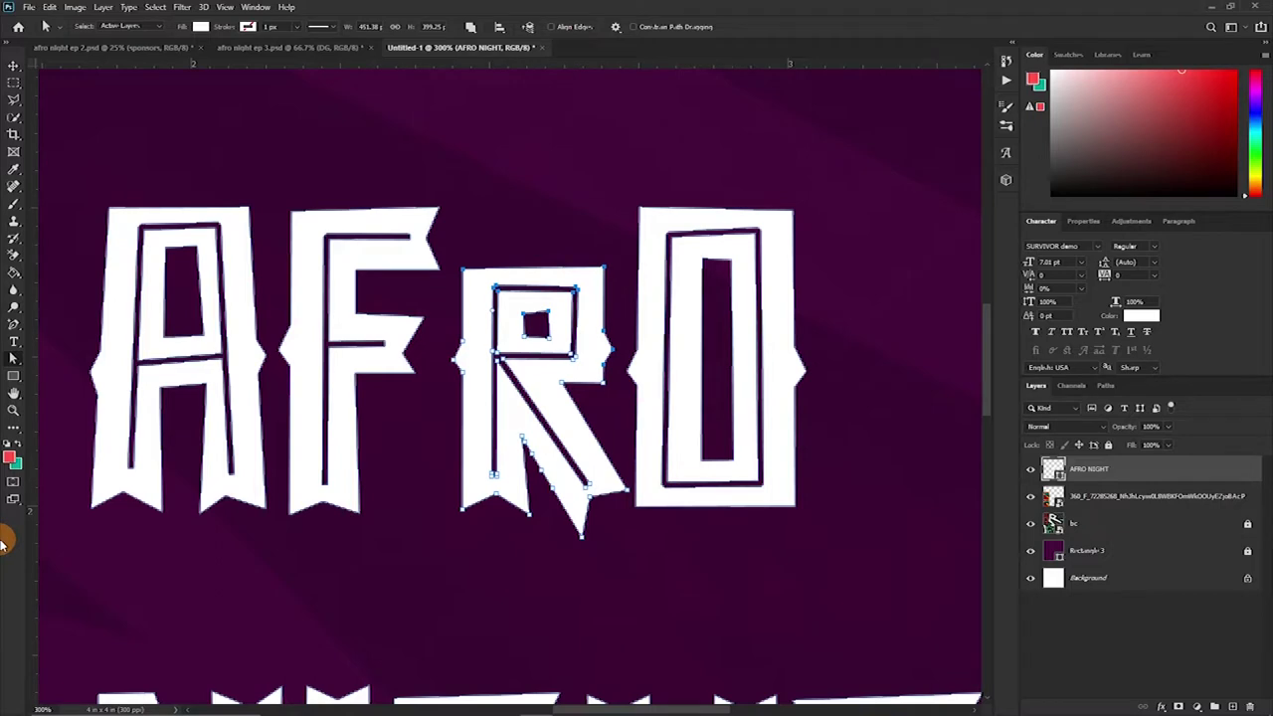
pyautogui.press('Down')
pyautogui.press('Down')
pyautogui.press('Down')
pyautogui.press('Down')
pyautogui.press('Down')
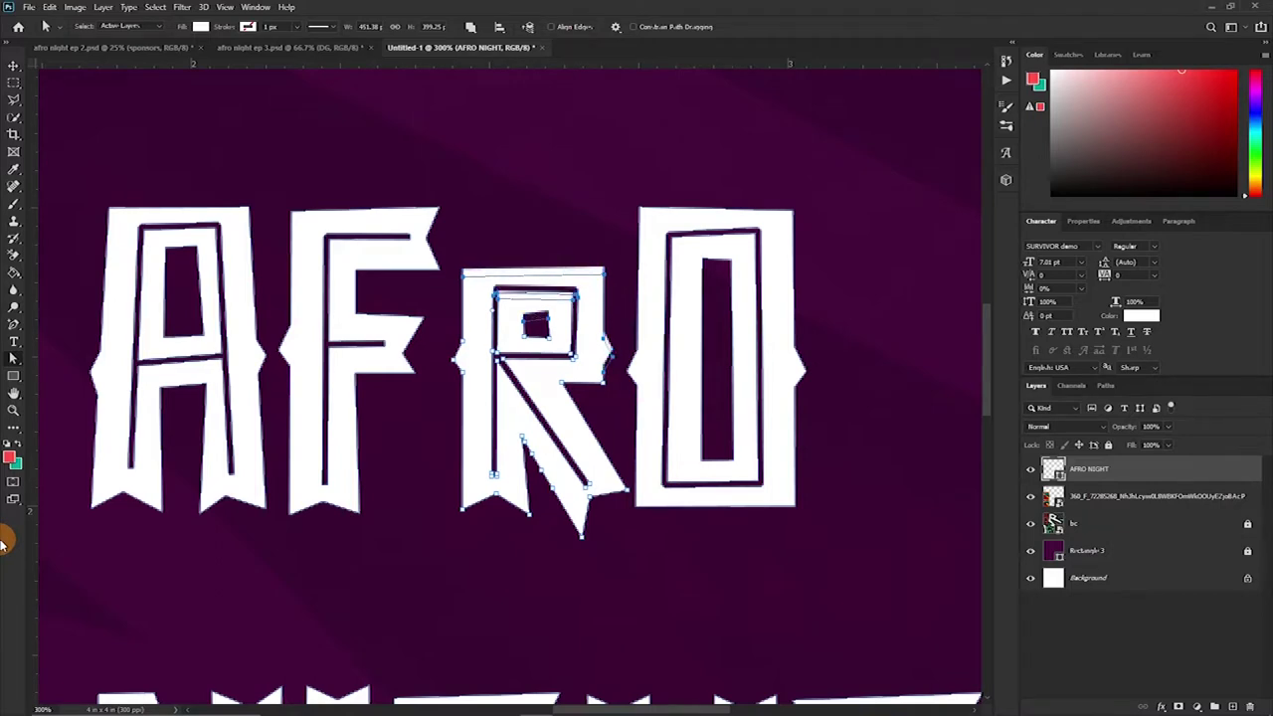
pyautogui.press('Down')
pyautogui.press('Down')
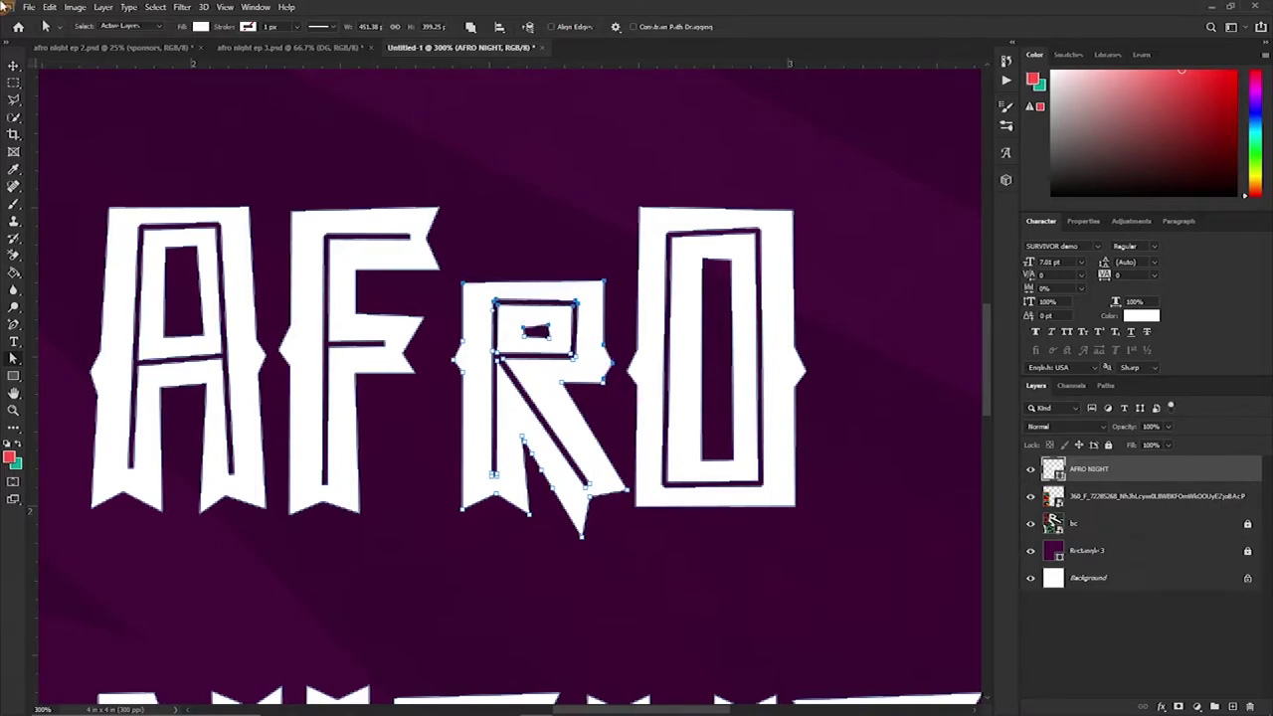
pyautogui.moveTo(386, 193); pyautogui.dragTo(463, 294)
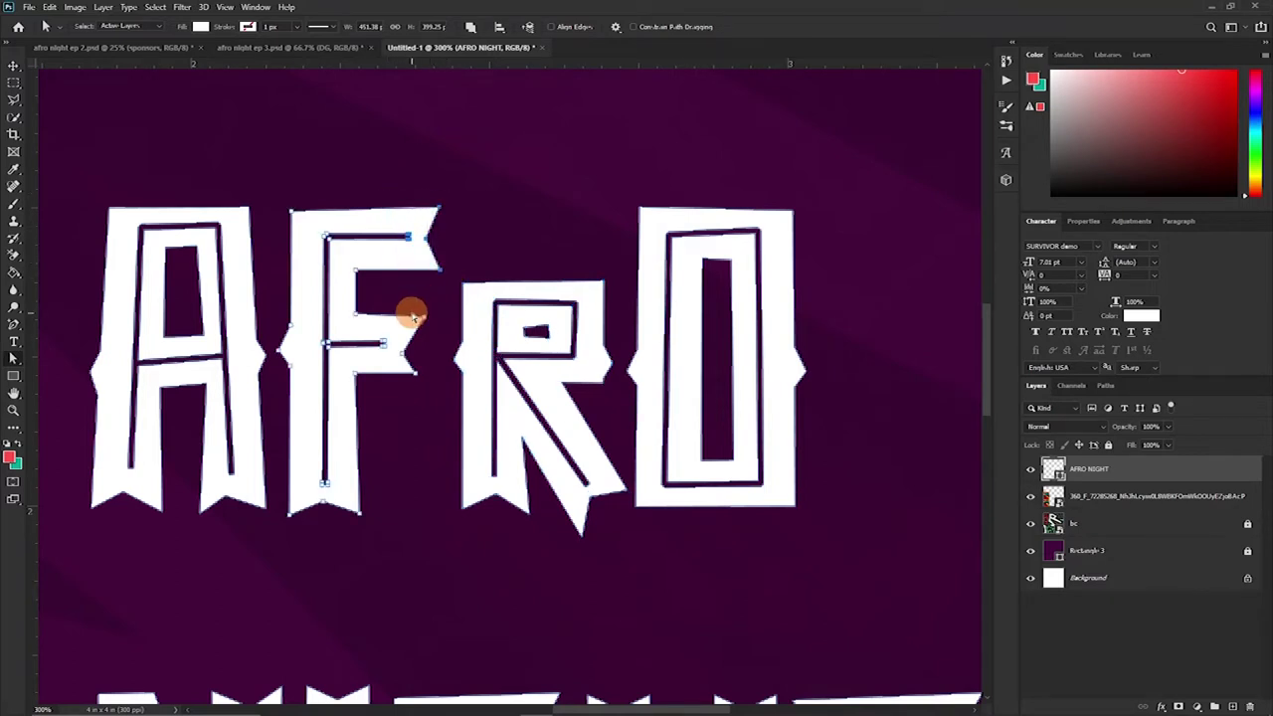
pyautogui.hotkey('shift', 'Right')
pyautogui.hotkey('shift', 'Right')
pyautogui.hotkey('shift', 'Right')
pyautogui.hotkey('shift', 'Right')
pyautogui.hotkey('shift', 'Right')
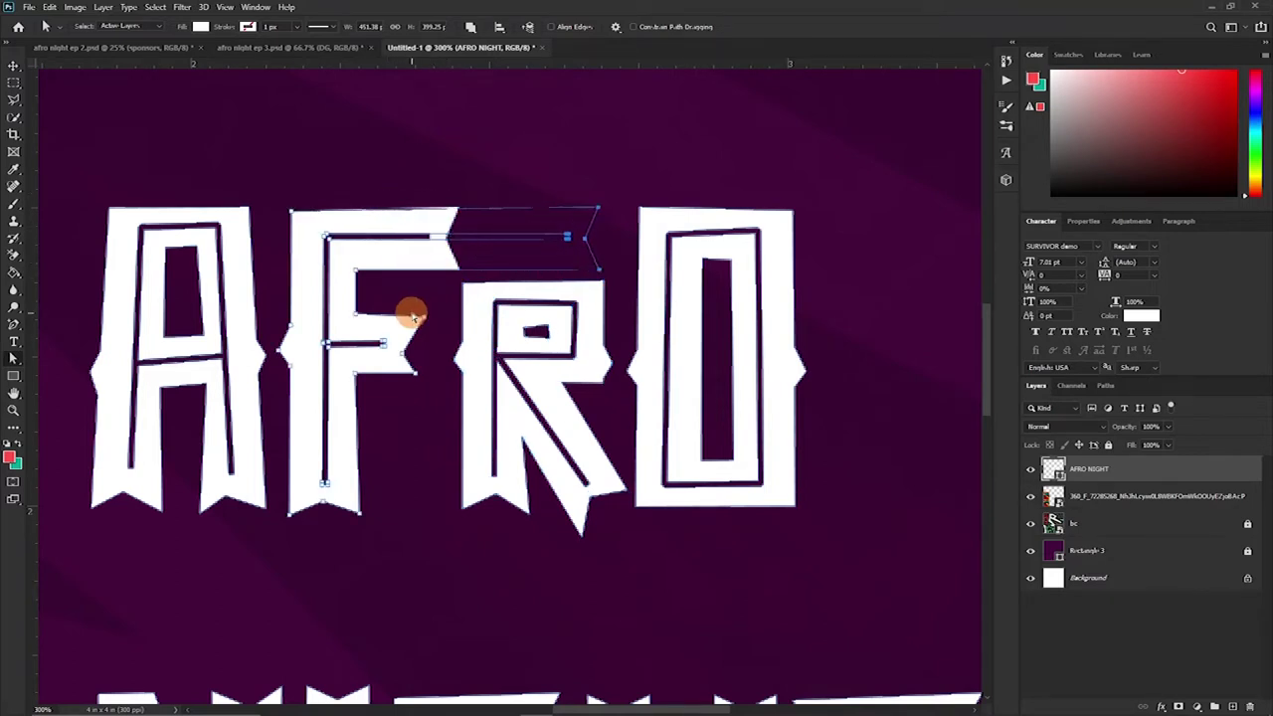
pyautogui.press('Right')
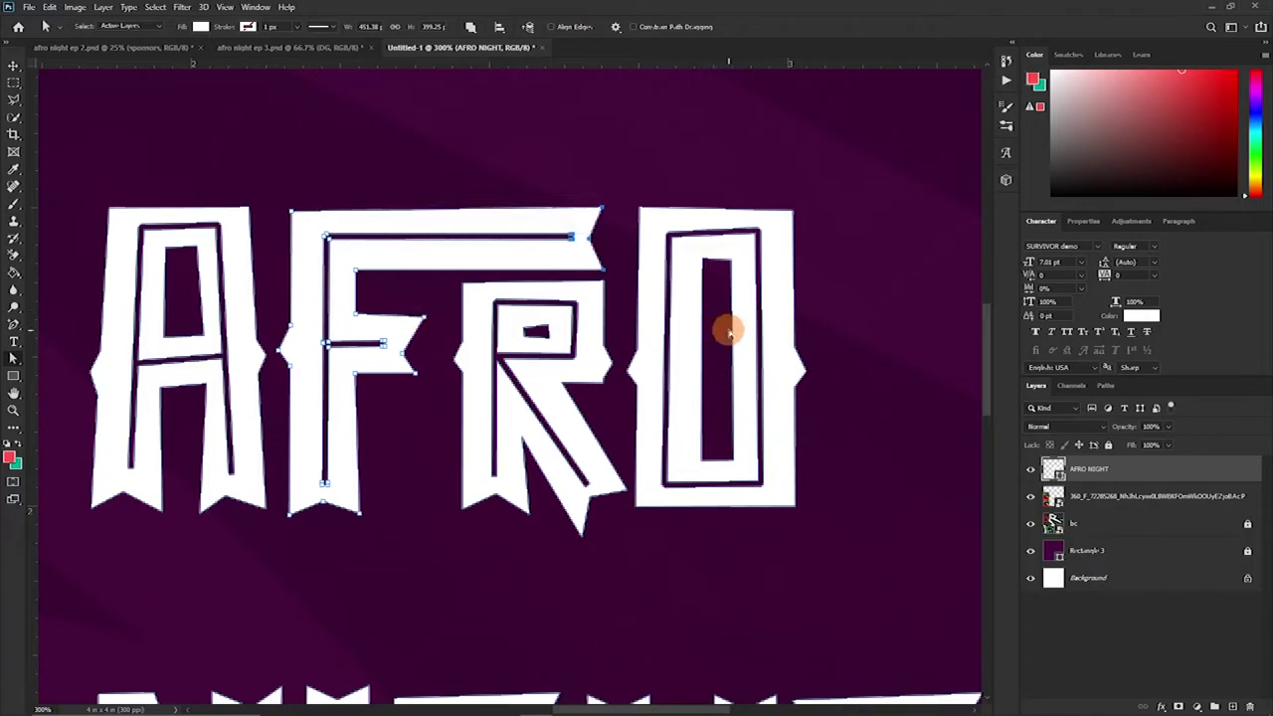
# - Shift the R and O letter outlines to the left
pyautogui.click(14, 359)
pyautogui.click(62, 360)
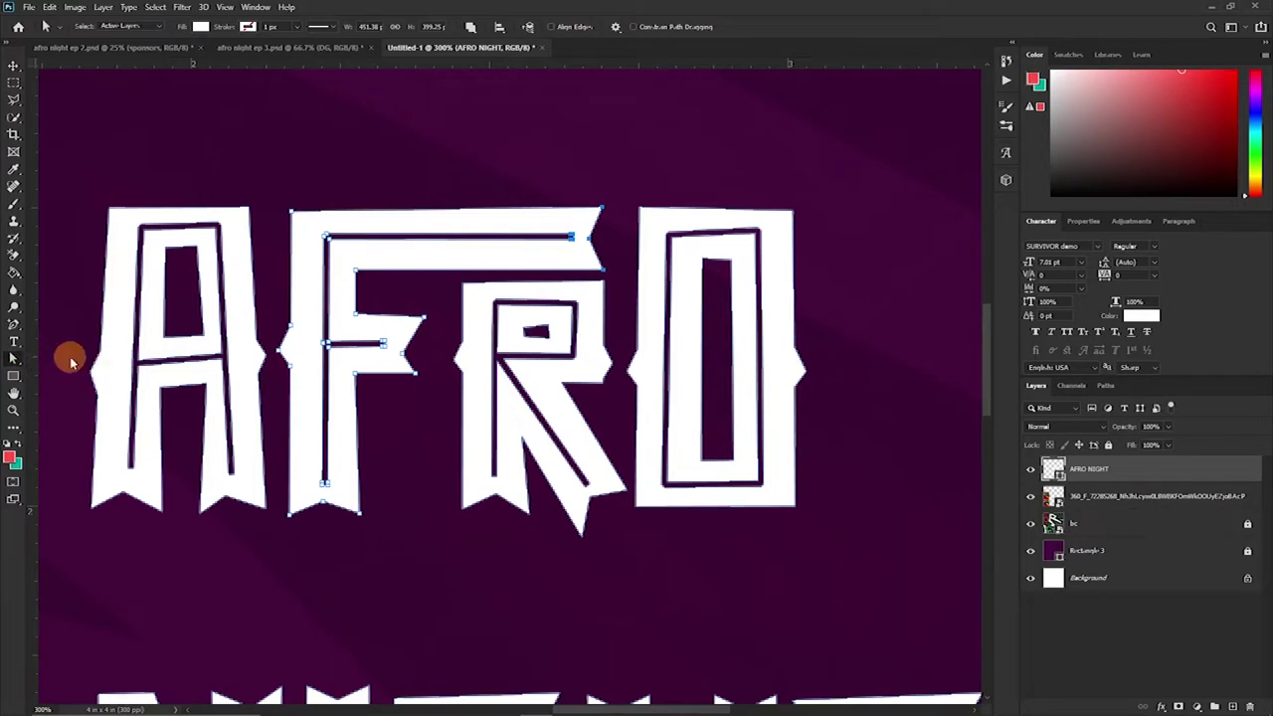
pyautogui.click(663, 216)
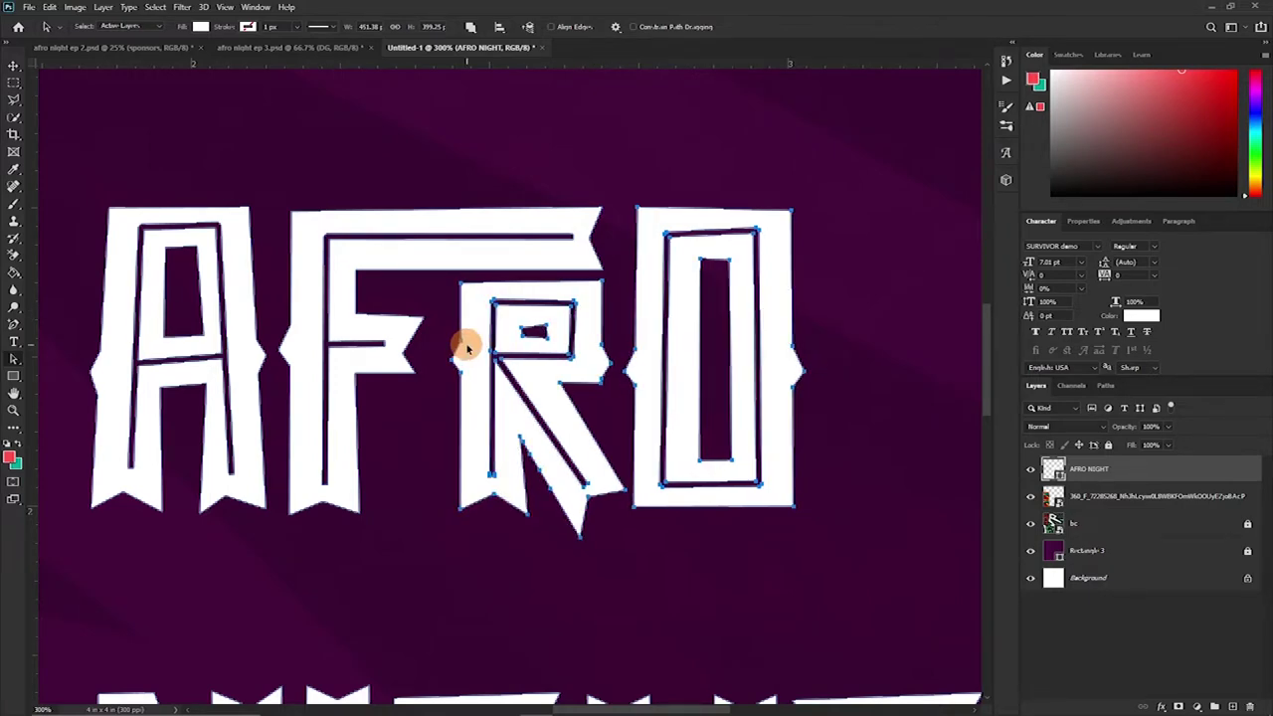
pyautogui.press('v')
pyautogui.press('a')
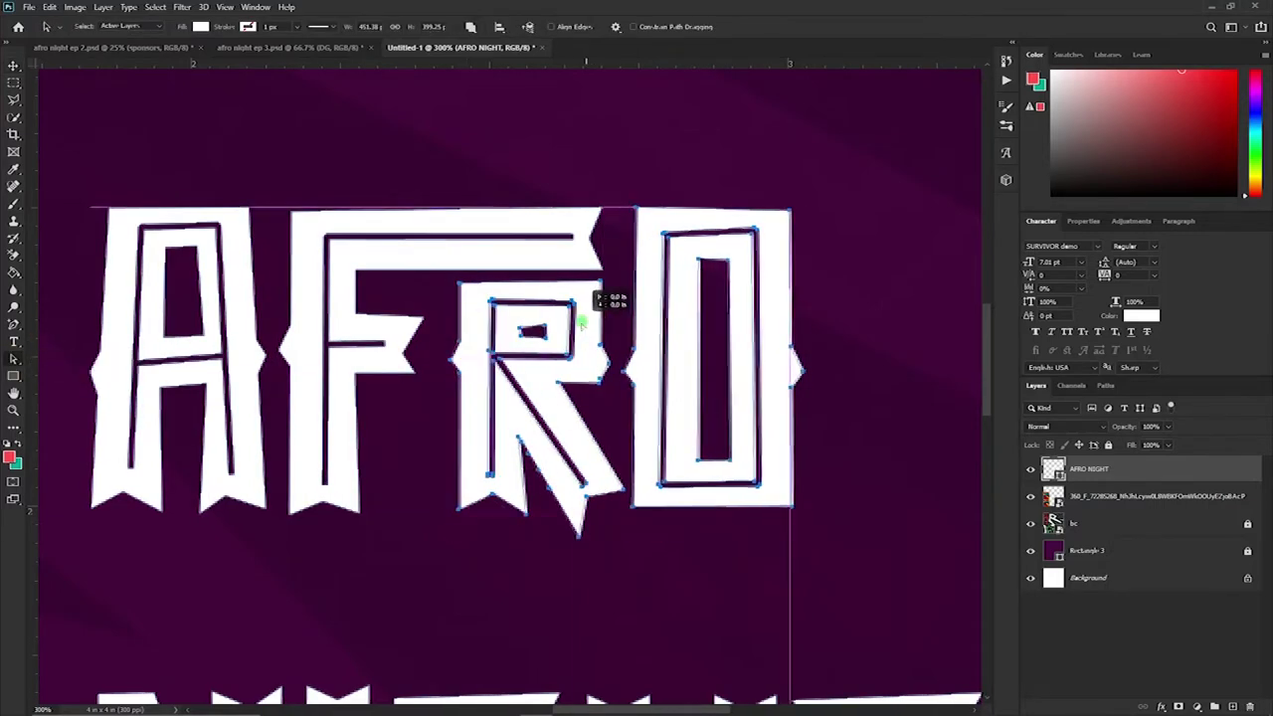
pyautogui.hotkey('shift', 'Left')
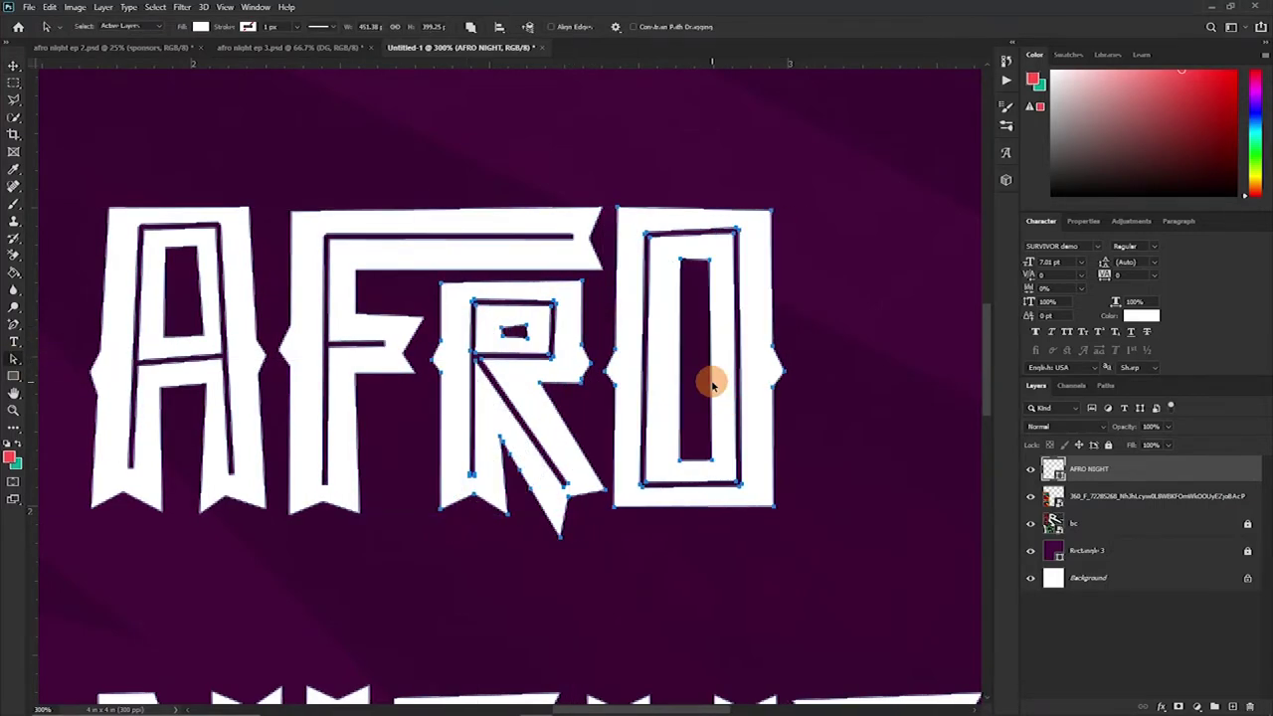
# - Move NIGHT's T left so its crossbar overlaps the H, and select the I's stem anchors
pyautogui.scroll(-5, 696, 384)
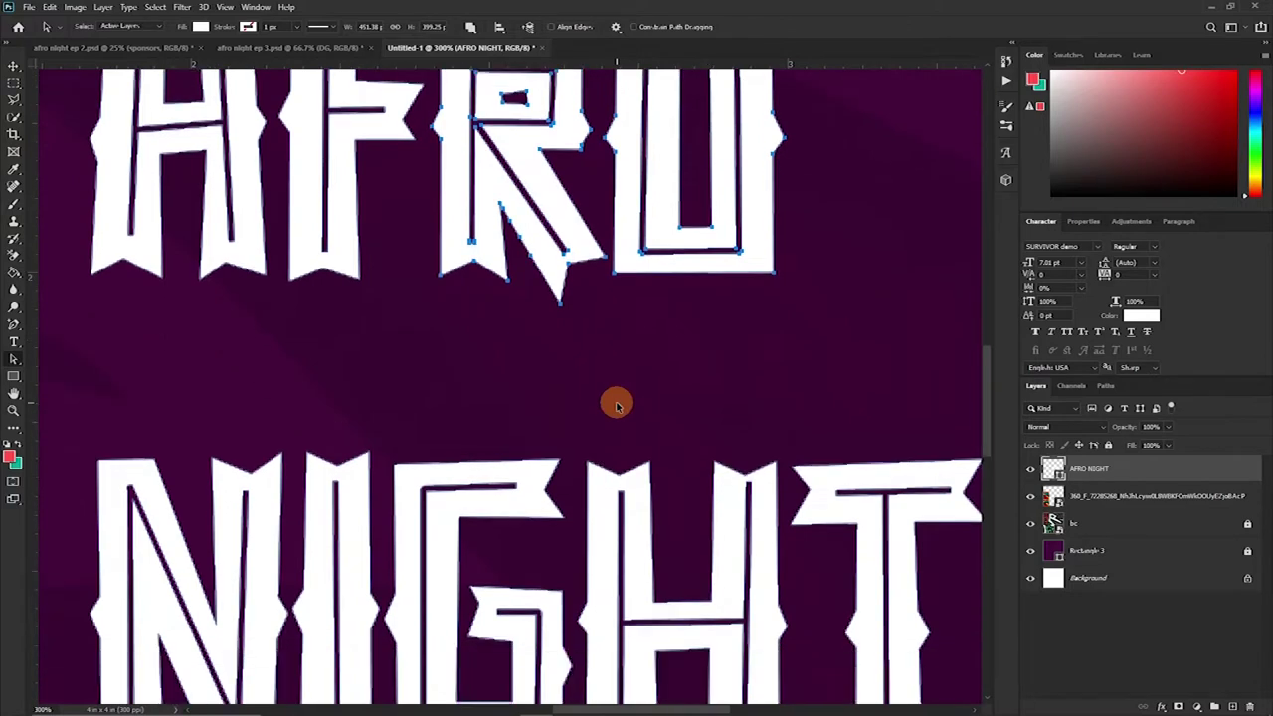
pyautogui.scroll(-3, 616, 405)
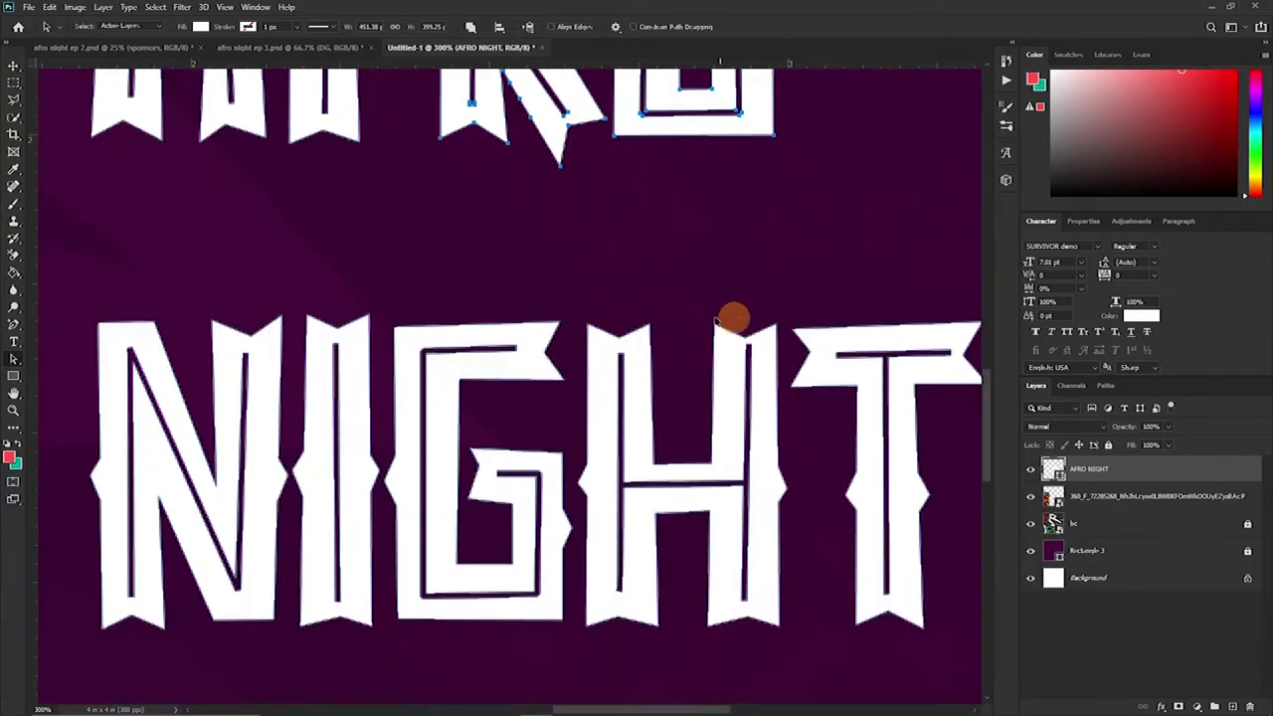
pyautogui.moveTo(775, 381); pyautogui.dragTo(777, 379)
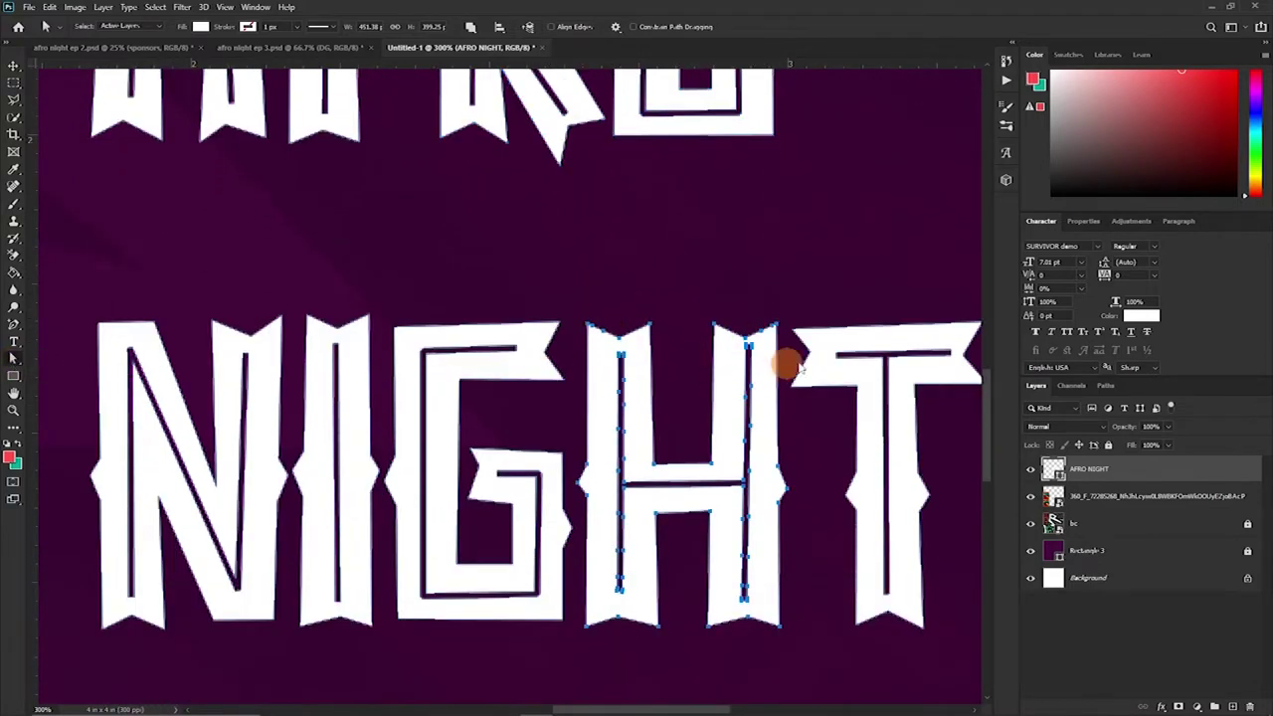
pyautogui.scroll(1, 816, 378)
pyautogui.click(866, 440)
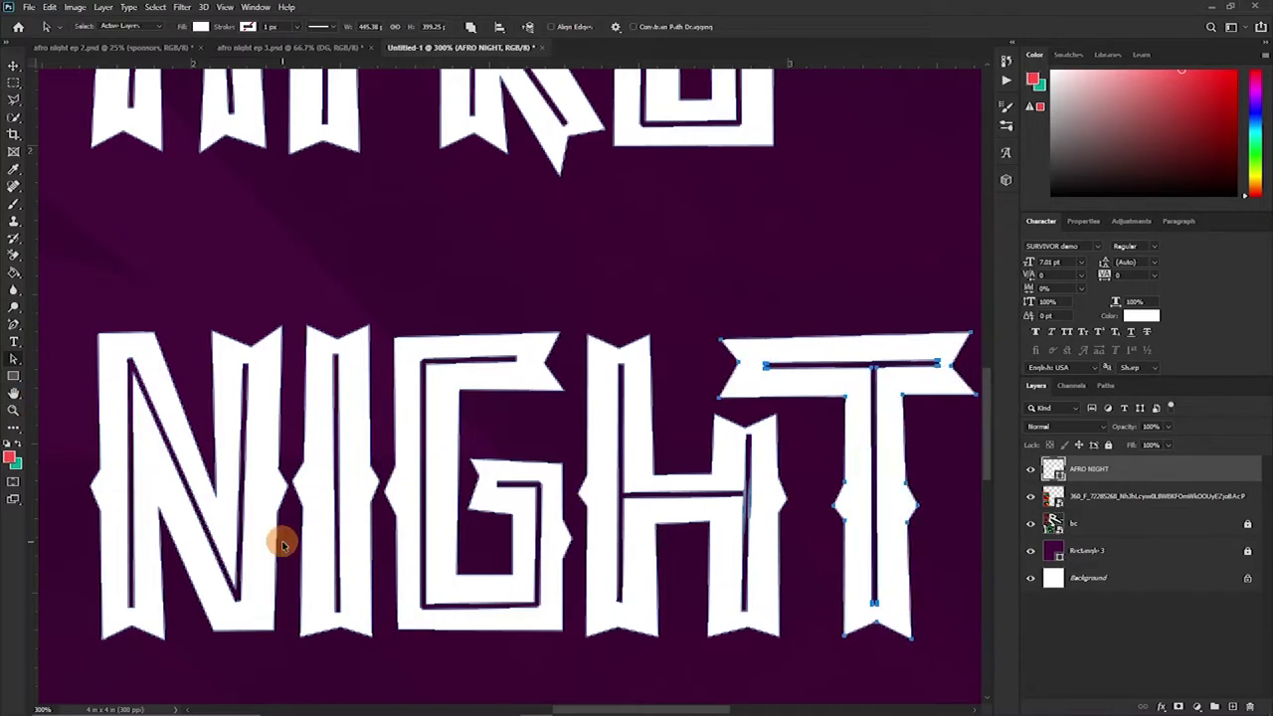
pyautogui.press('Left')
pyautogui.press('Left')
pyautogui.press('Left')
pyautogui.press('Left')
pyautogui.press('Left')
pyautogui.press('Left')
pyautogui.press('Left')
pyautogui.press('Left')
pyautogui.press('Left')
pyautogui.press('Left')
pyautogui.press('Left')
pyautogui.press('Left')
pyautogui.press('Left')
pyautogui.scroll(-2, 500, 393)
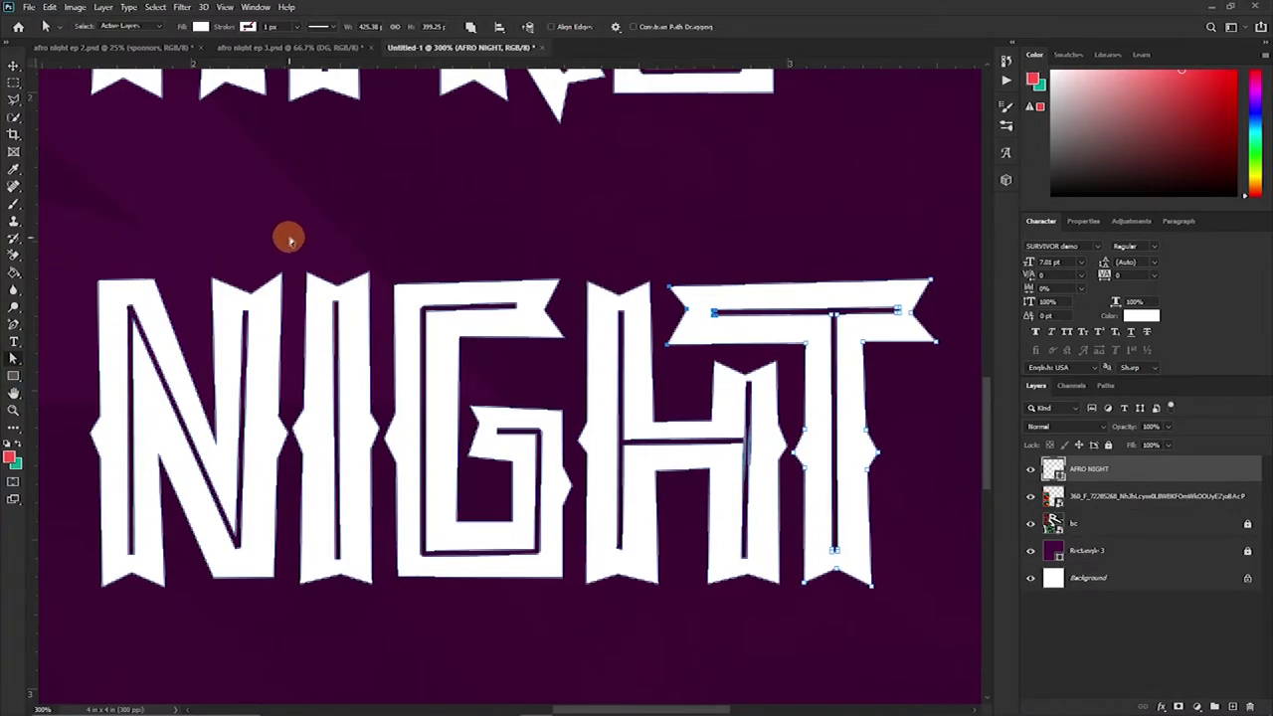
pyautogui.moveTo(341, 338); pyautogui.dragTo(383, 424)
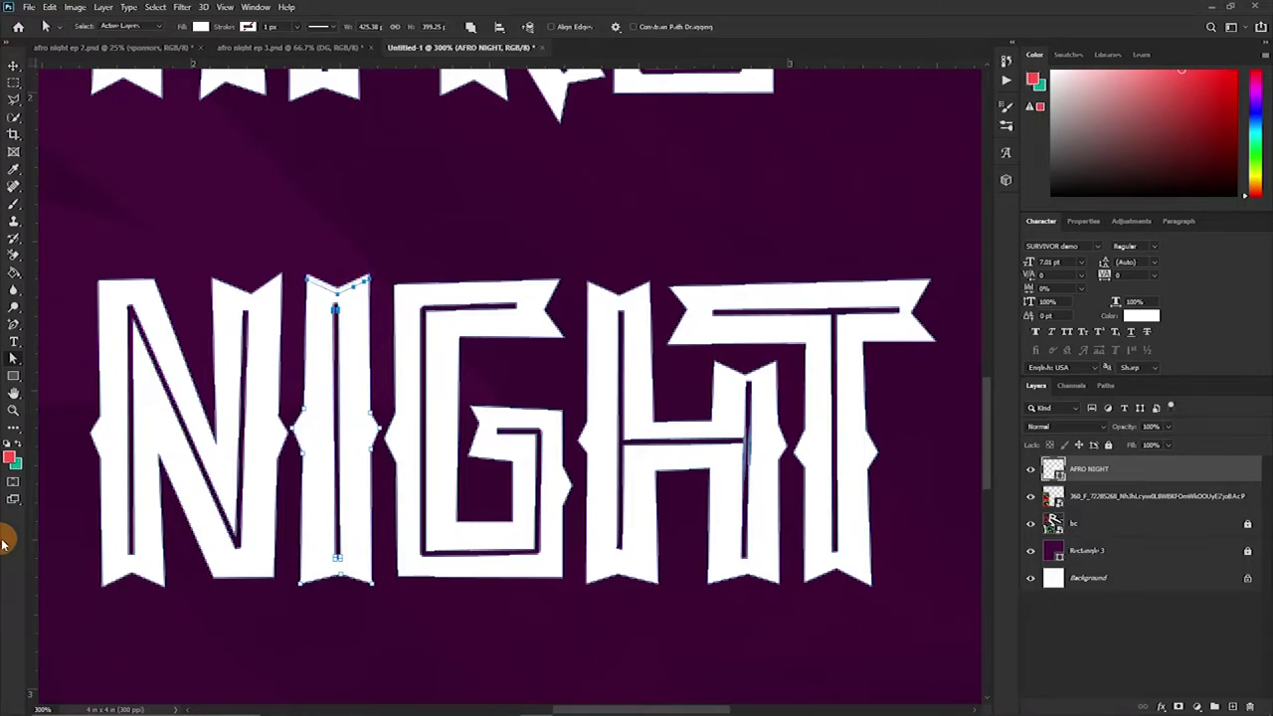
# - Adjust the I's top and lift the letter up out of the NIGHT line
pyautogui.press('Down')
pyautogui.press('Down')
pyautogui.press('Down')
pyautogui.press('Down')
pyautogui.press('Down')
pyautogui.press('Down')
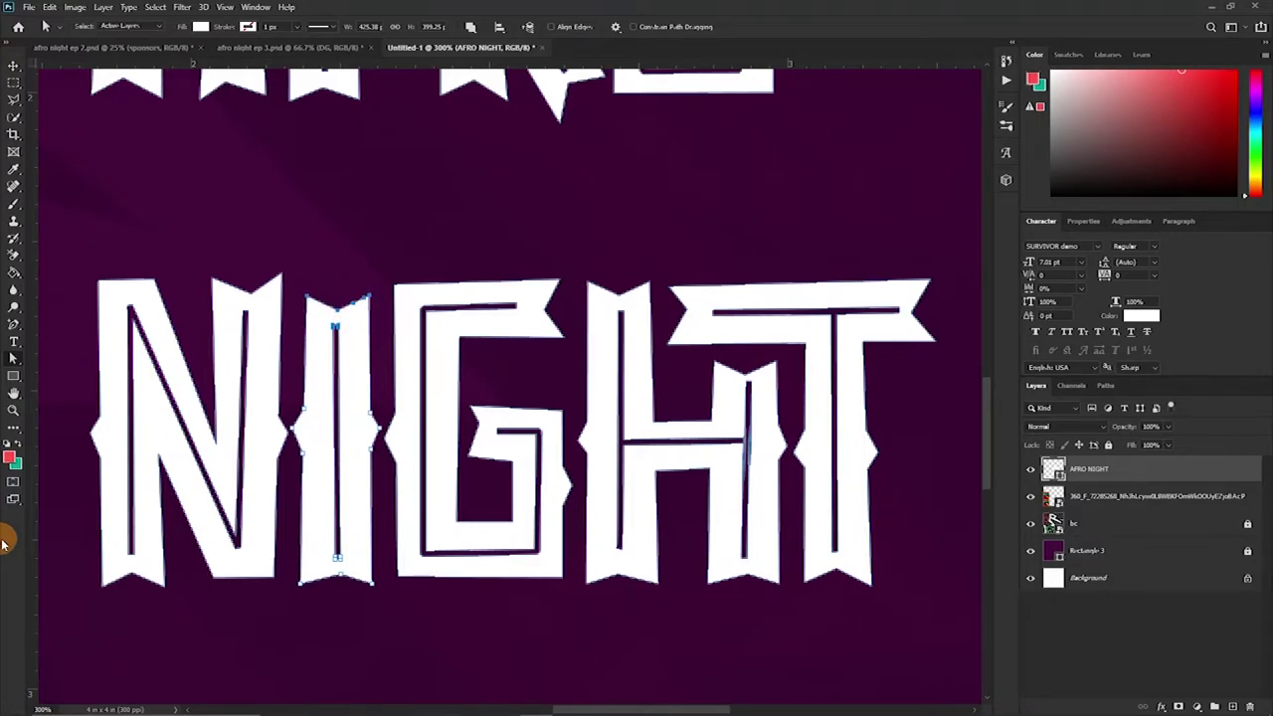
pyautogui.press('Down')
pyautogui.press('Down')
pyautogui.press('Down')
pyautogui.press('Down')
pyautogui.press('Down')
pyautogui.press('Down')
pyautogui.press('Down')
pyautogui.press('Down')
pyautogui.press('Down')
pyautogui.press('Down')
pyautogui.press('Down')
pyautogui.press('Down')
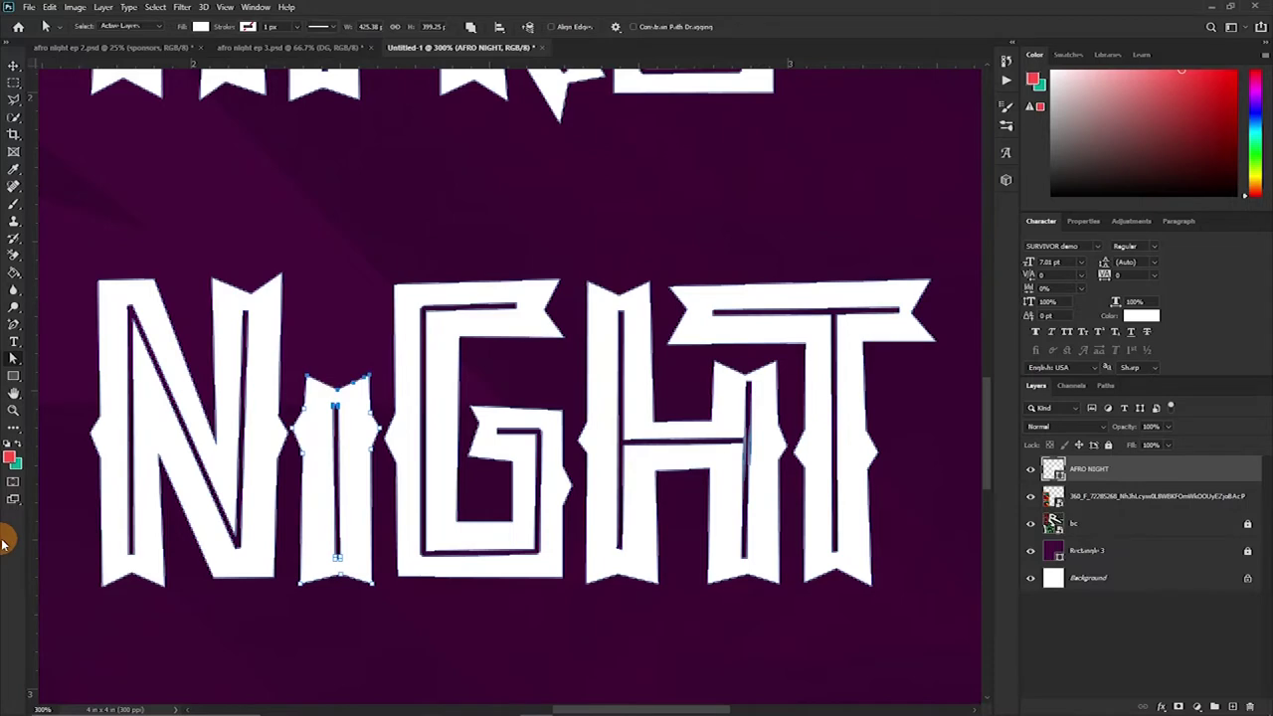
pyautogui.press('Up')
pyautogui.press('Up')
pyautogui.press('Up')
pyautogui.press('Up')
pyautogui.press('Up')
pyautogui.press('Up')
pyautogui.press('Up')
pyautogui.press('Up')
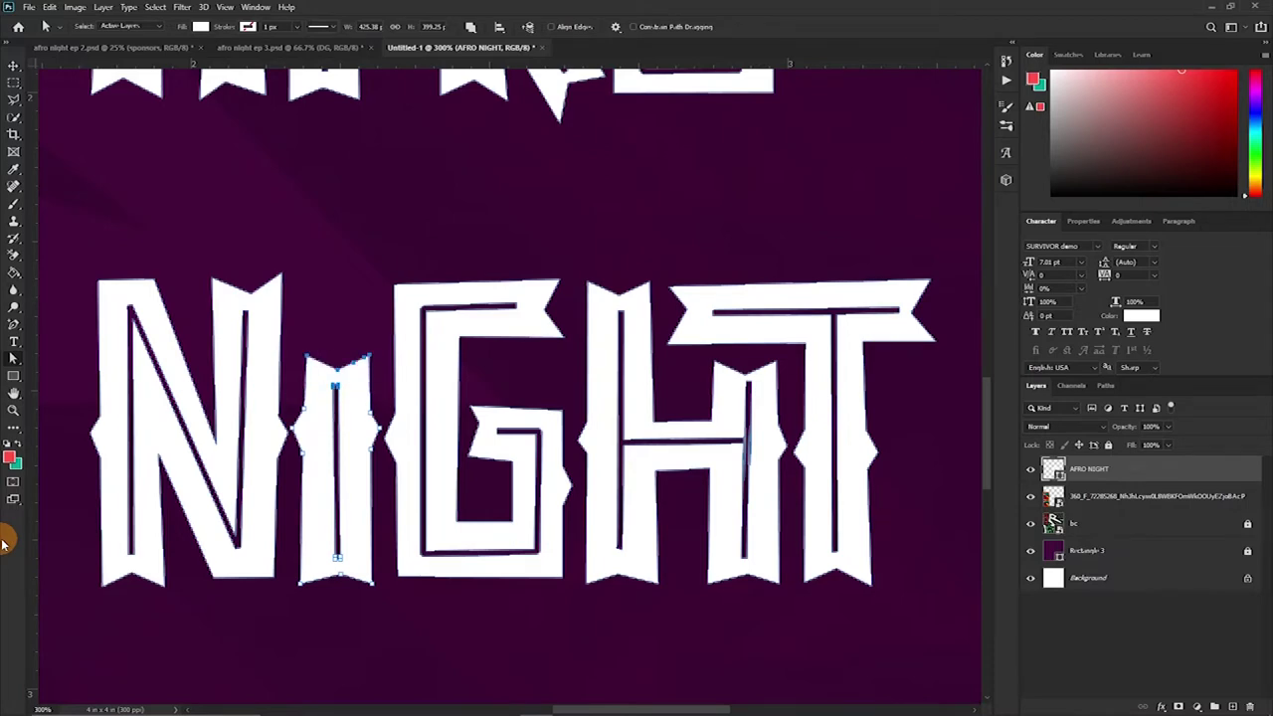
pyautogui.click(14, 360)
pyautogui.click(73, 363)
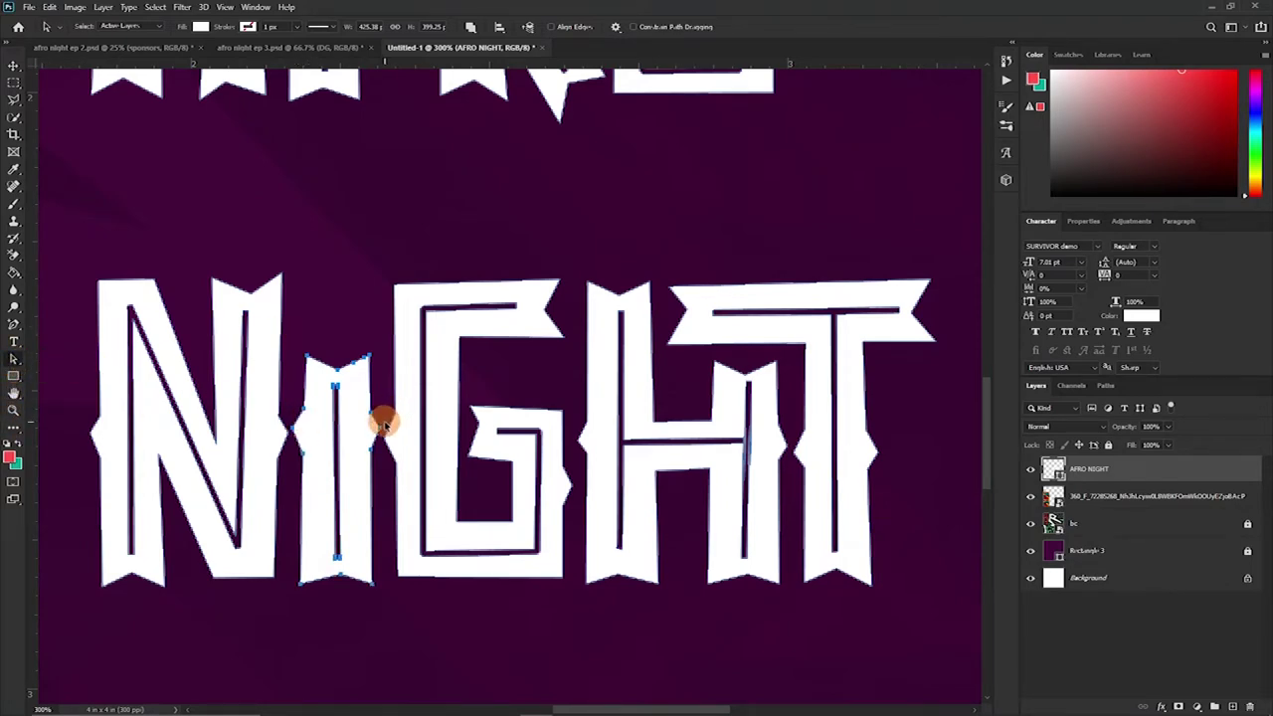
pyautogui.moveTo(358, 430); pyautogui.dragTo(349, 196)
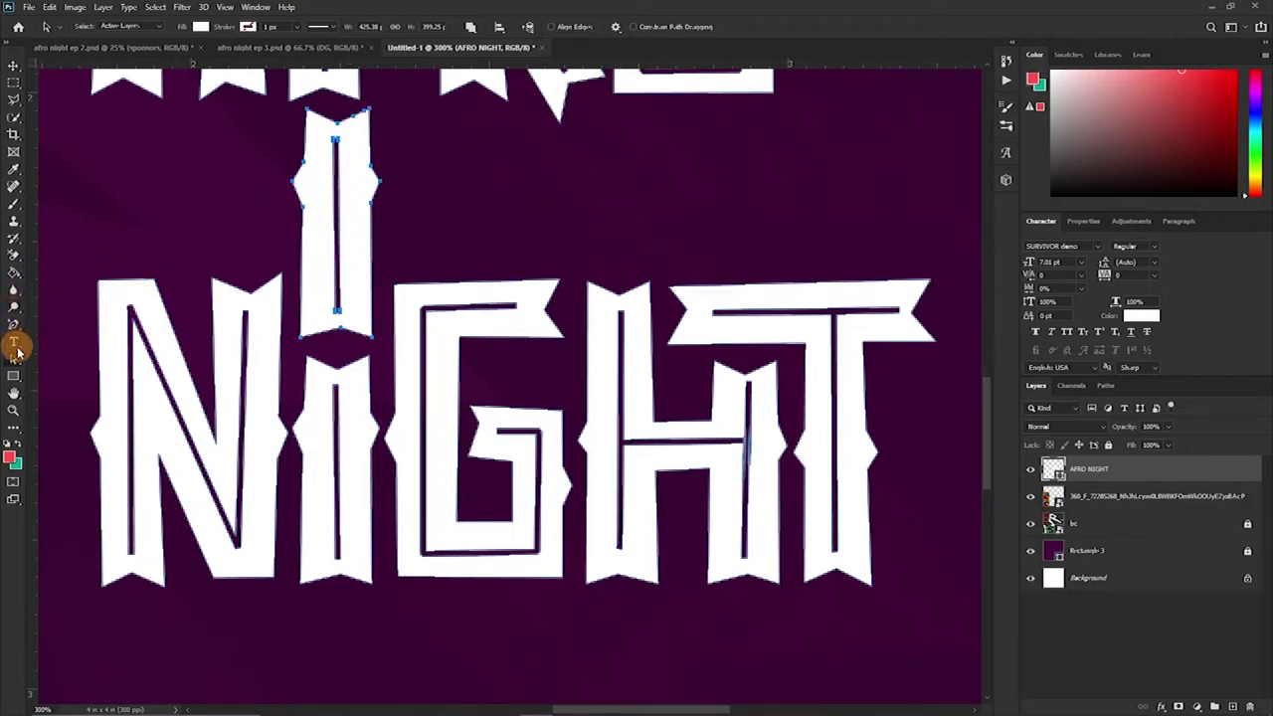
# - Shorten the lifted piece from its bottom and select the whole dot above the i
pyautogui.rightClick(14, 360)
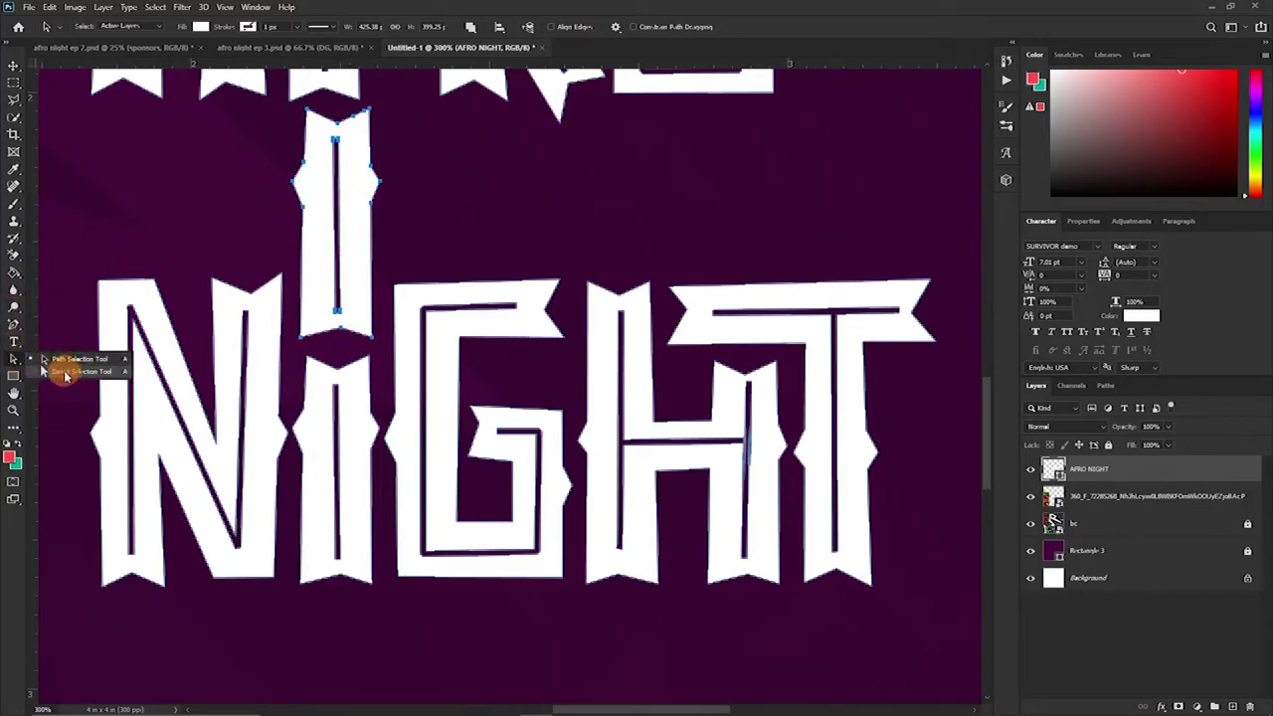
pyautogui.click(67, 371)
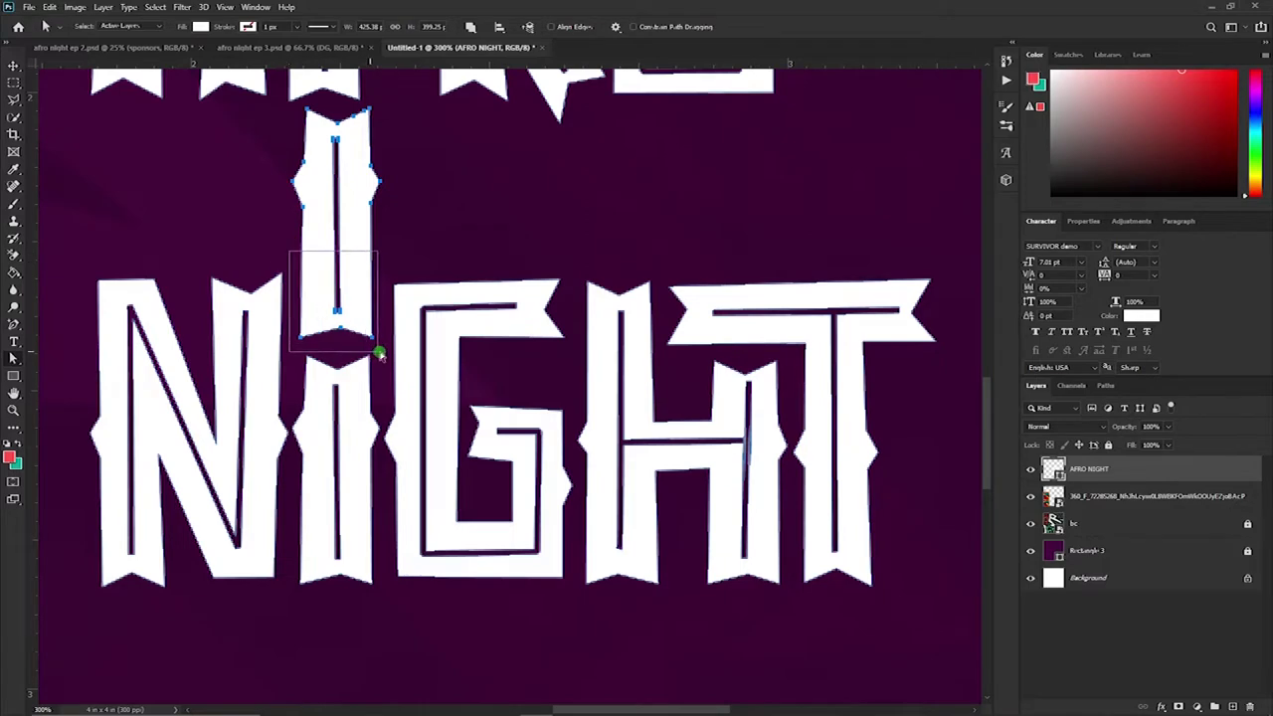
pyautogui.moveTo(380, 353); pyautogui.dragTo(378, 352)
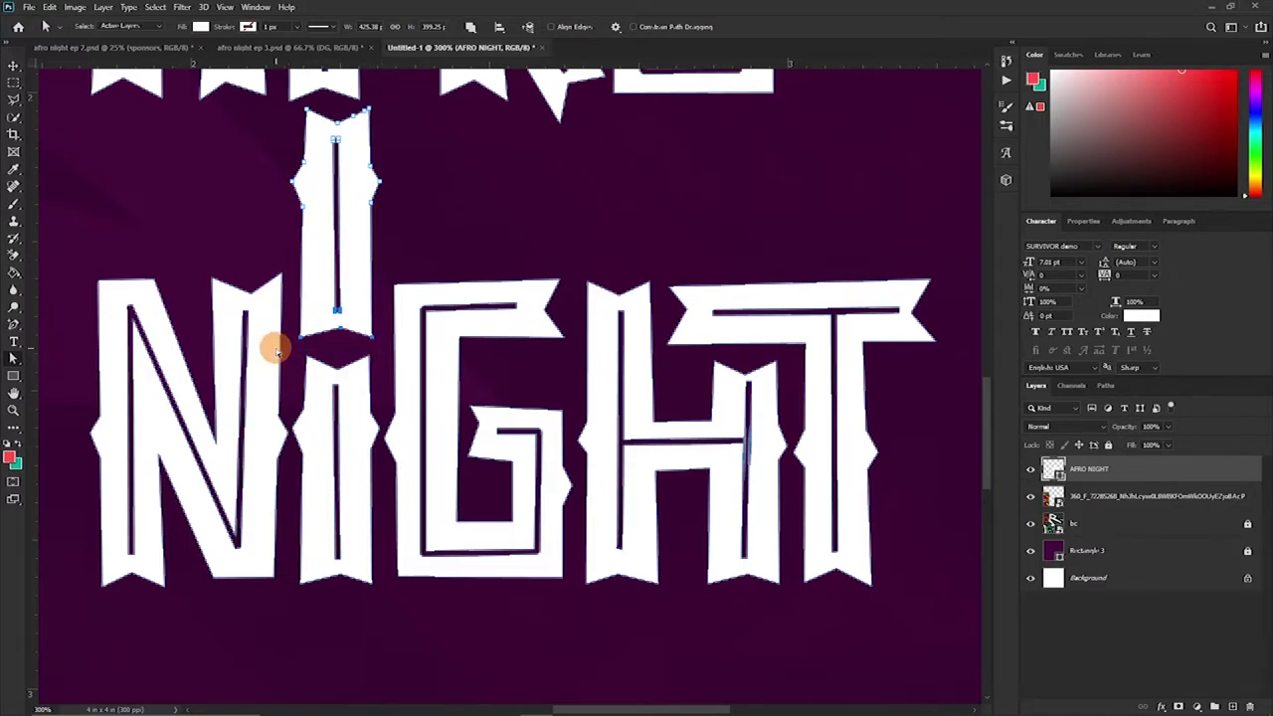
pyautogui.hotkey('shift', 'Up')
pyautogui.hotkey('shift', 'Up')
pyautogui.hotkey('shift', 'Up')
pyautogui.hotkey('shift', 'Up')
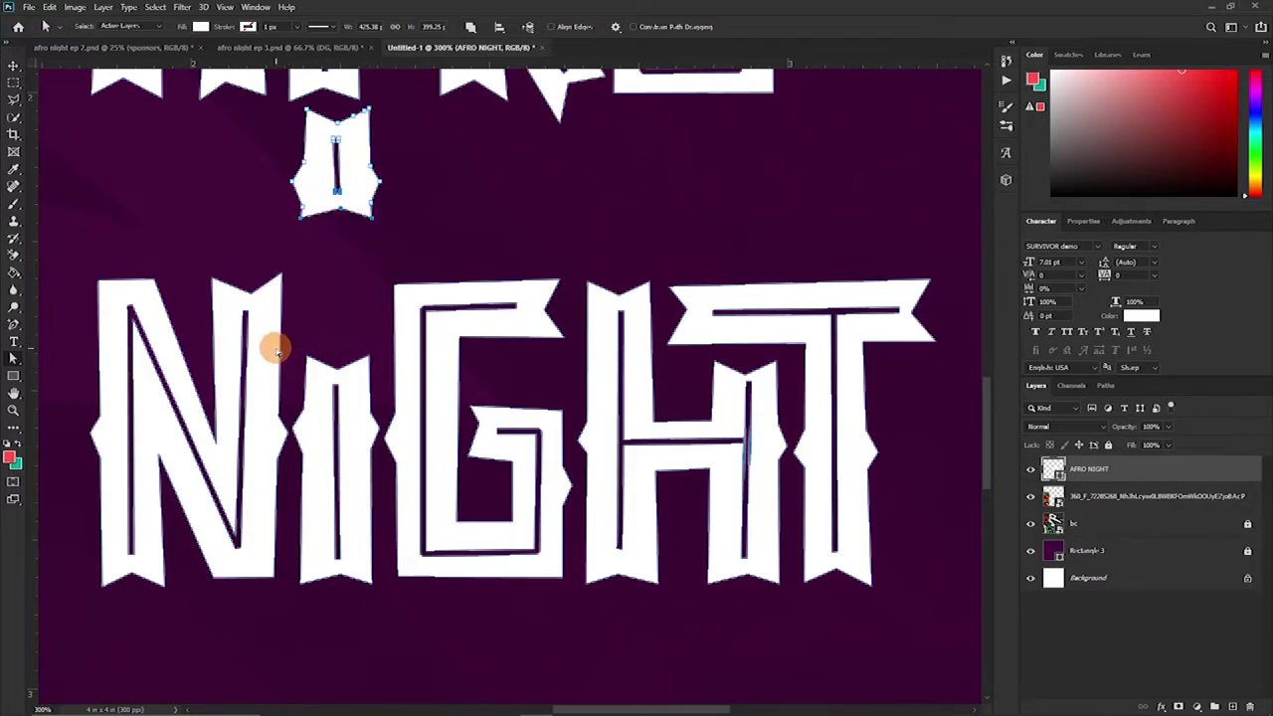
pyautogui.press('Down')
pyautogui.press('Down')
pyautogui.press('Down')
pyautogui.press('Down')
pyautogui.press('Down')
pyautogui.press('Down')
pyautogui.press('Down')
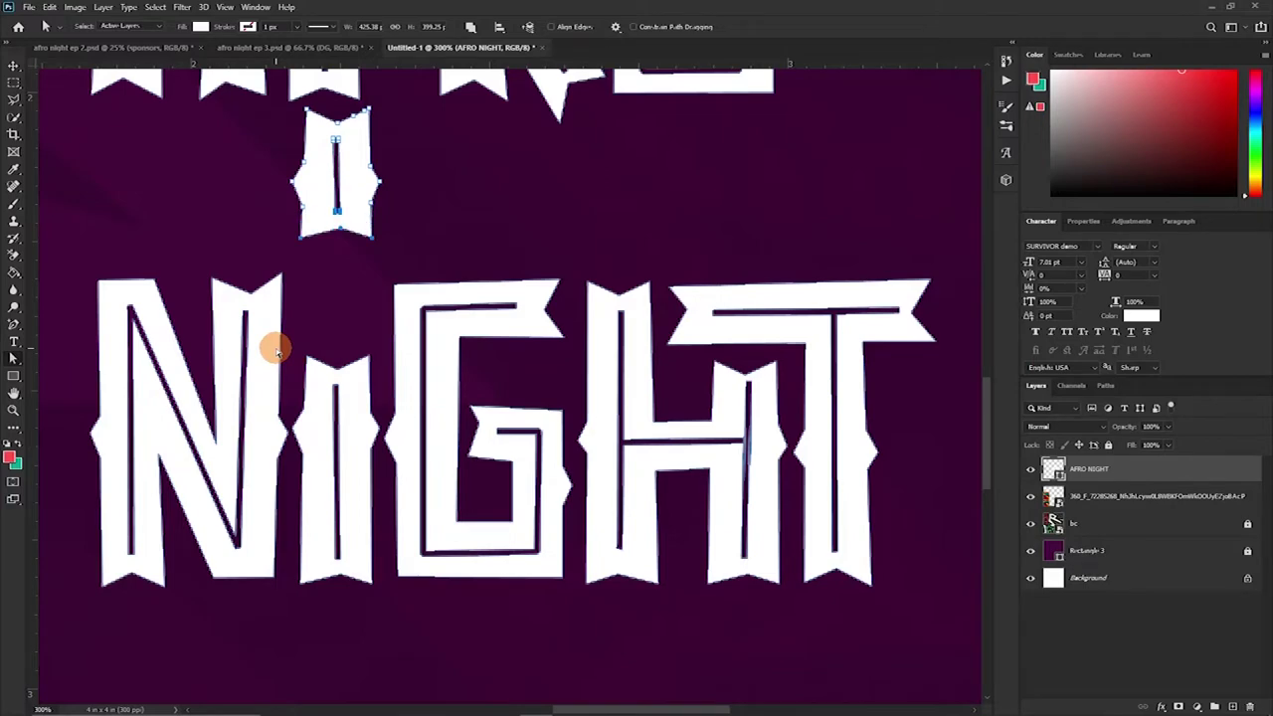
pyautogui.click(13, 360)
pyautogui.click(51, 366)
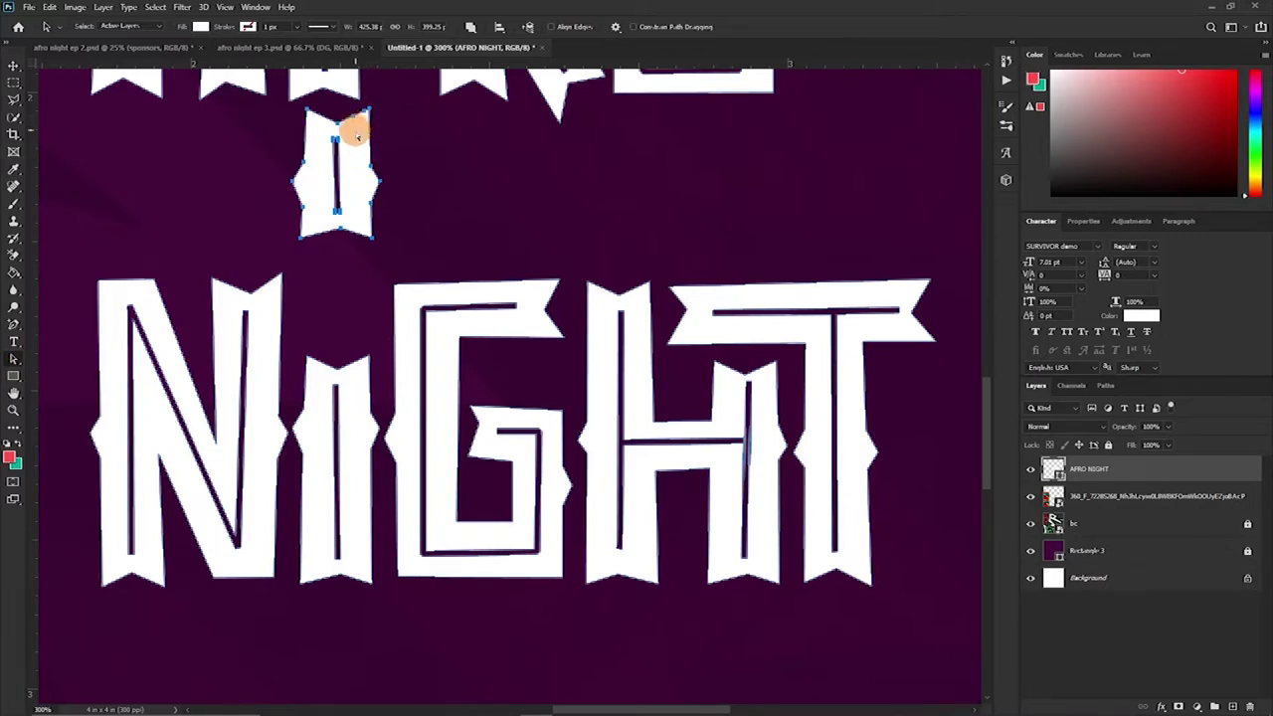
pyautogui.click(356, 132)
# - Scale the i's dot to about 59%, squash its height and sit it just above the letter
pyautogui.hotkey('ctrl', 't')
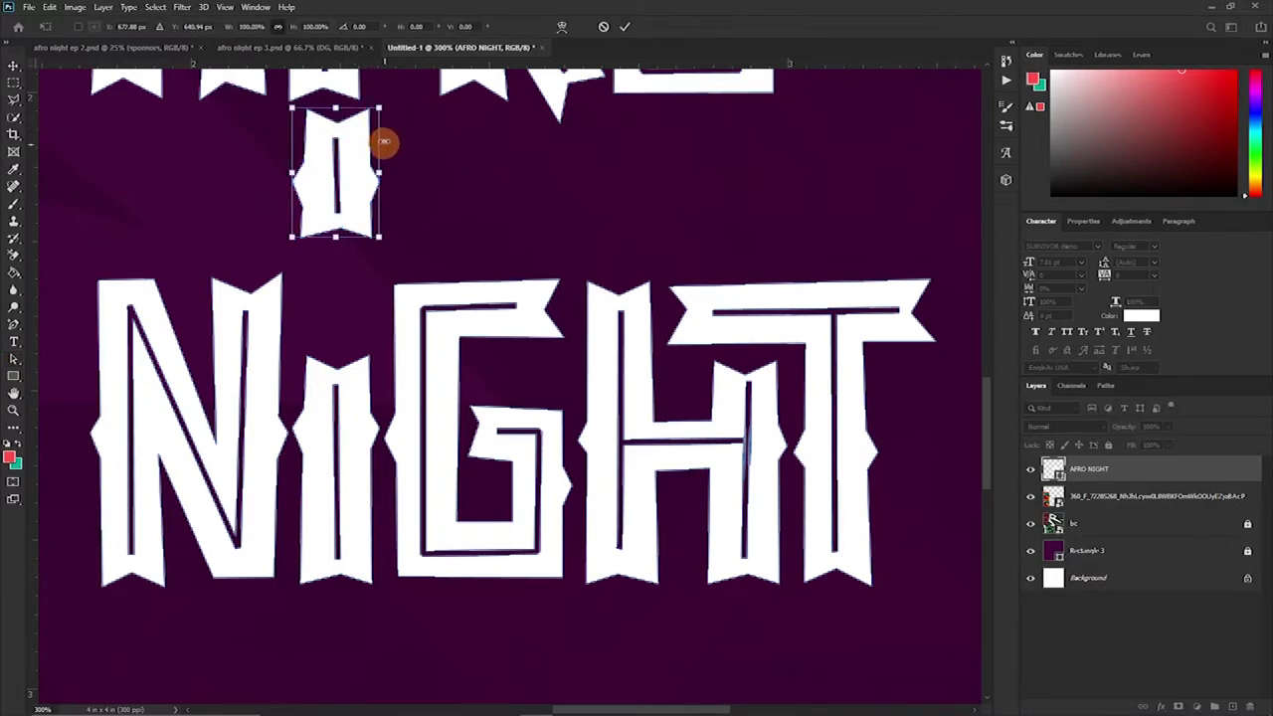
pyautogui.moveTo(381, 104); pyautogui.dragTo(341, 313)
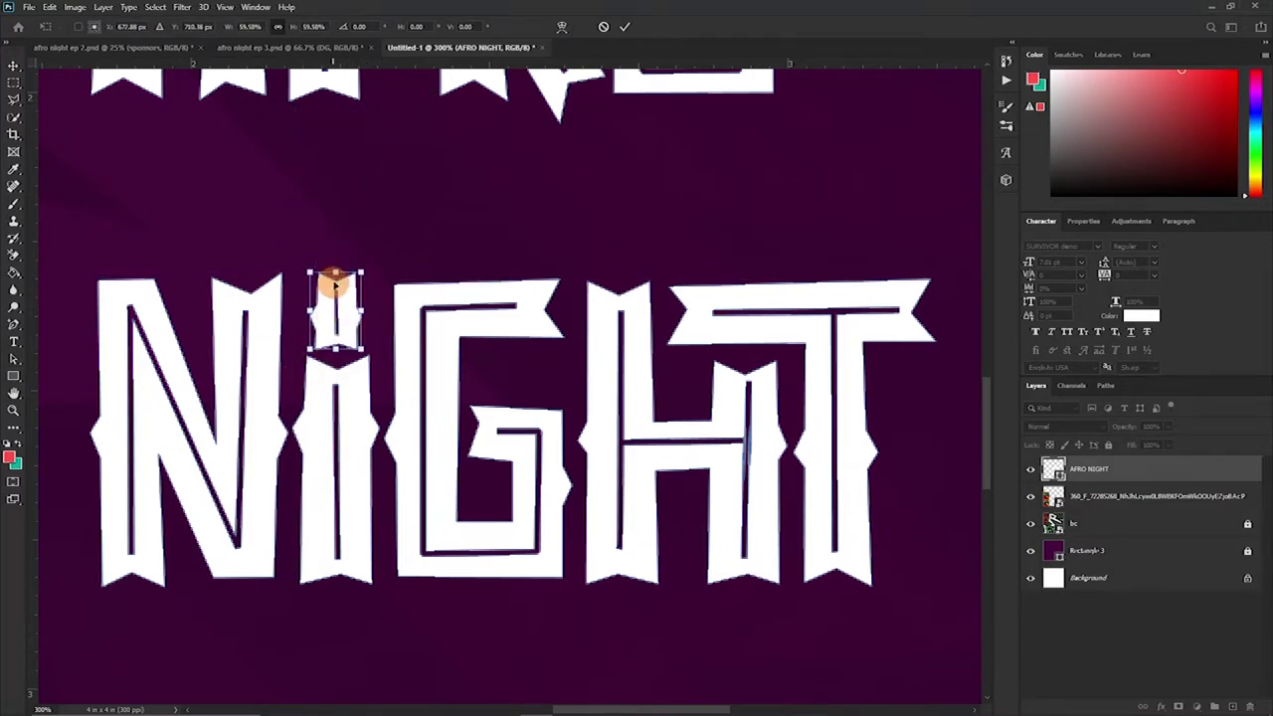
pyautogui.moveTo(334, 268); pyautogui.dragTo(334, 324)
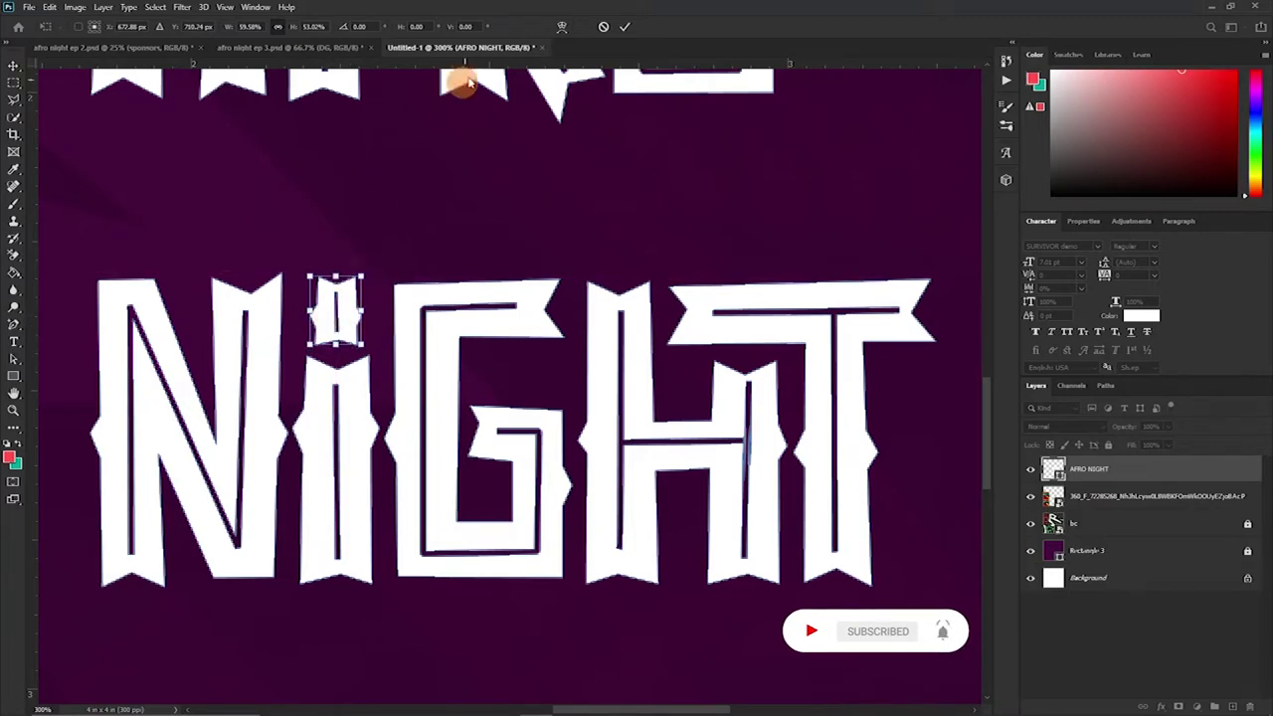
pyautogui.click(621, 28)
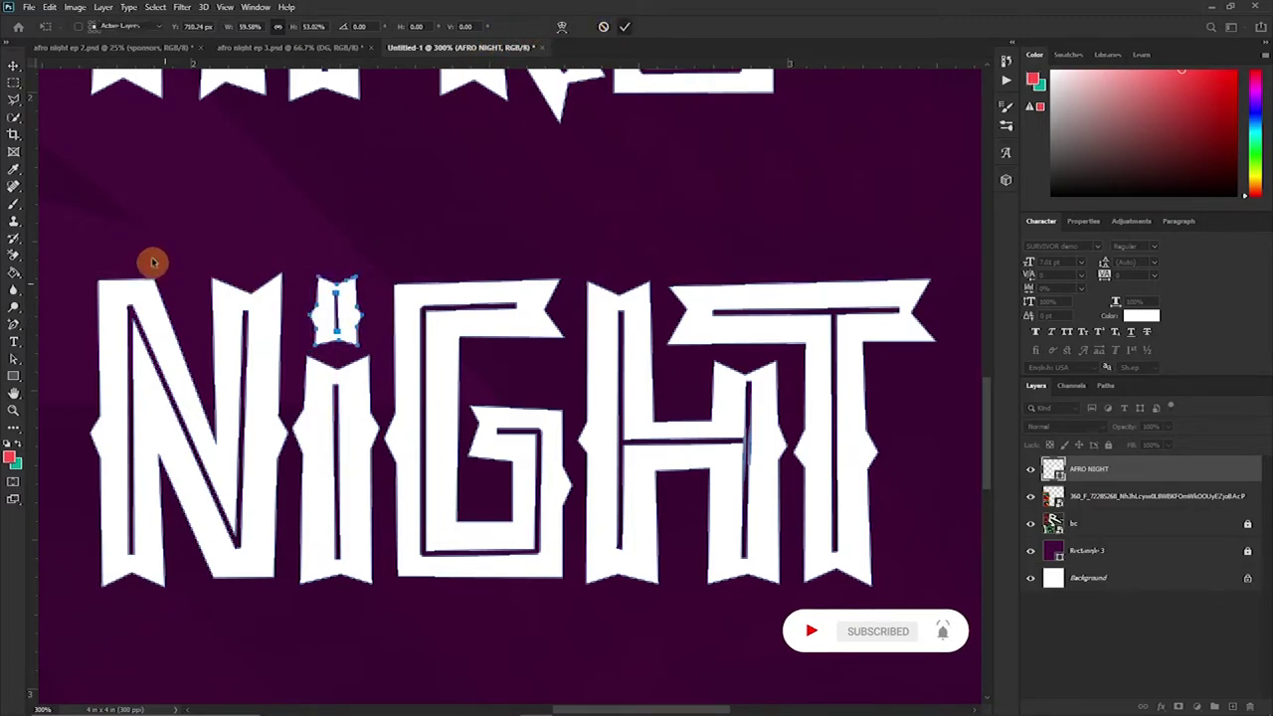
pyautogui.press('a')
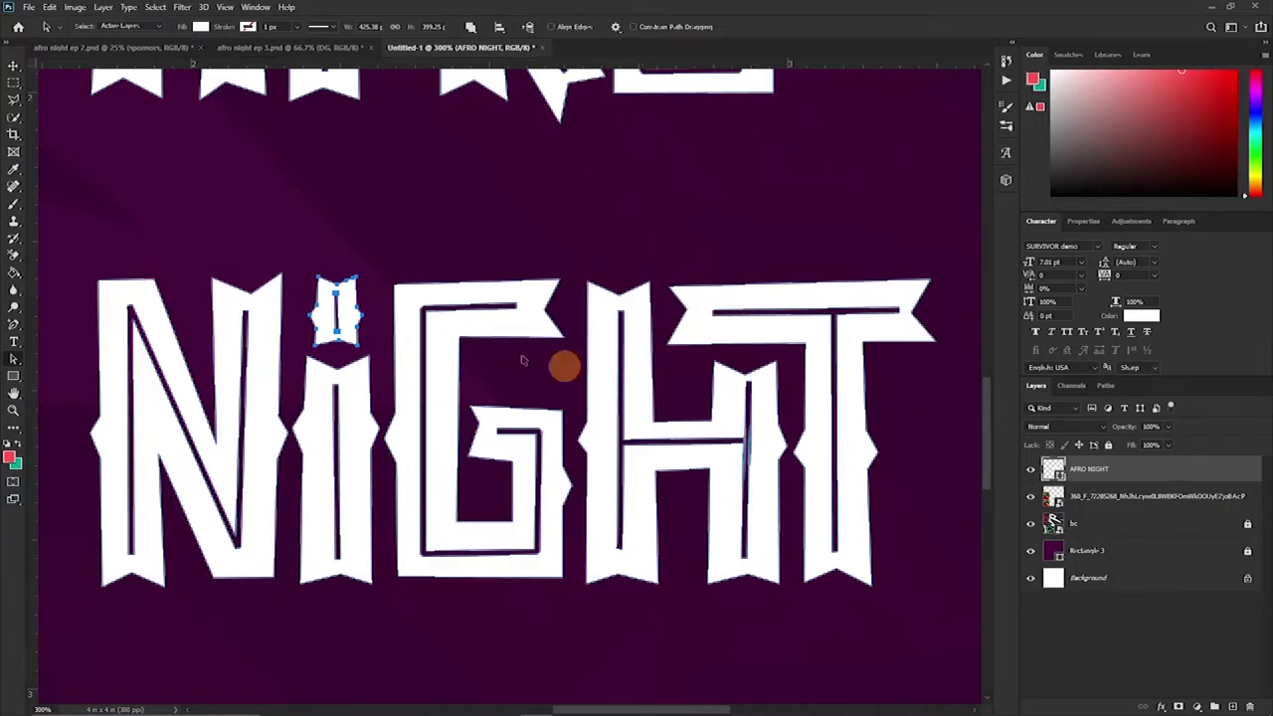
pyautogui.scroll(-1, 422, 328)
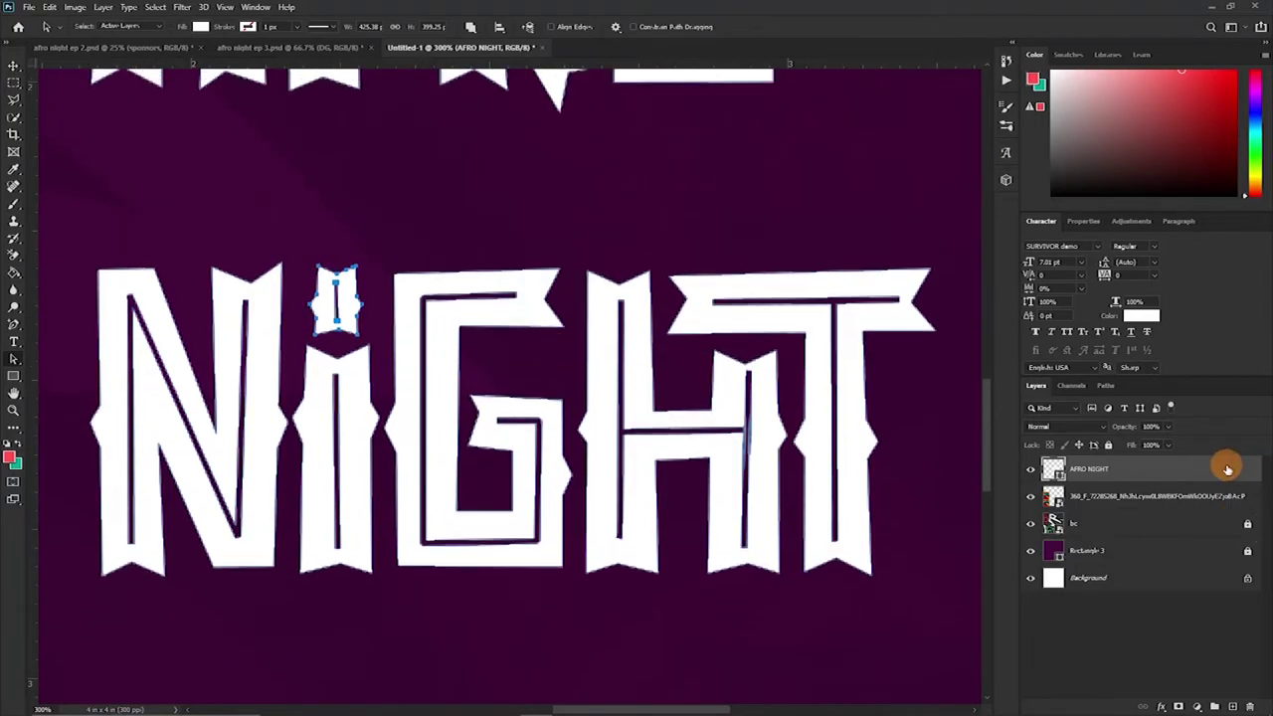
# - Enlarge AFRO above NIGHT and confirm the green ALPHA EDITION badge
pyautogui.hotkey('ctrl', '-')
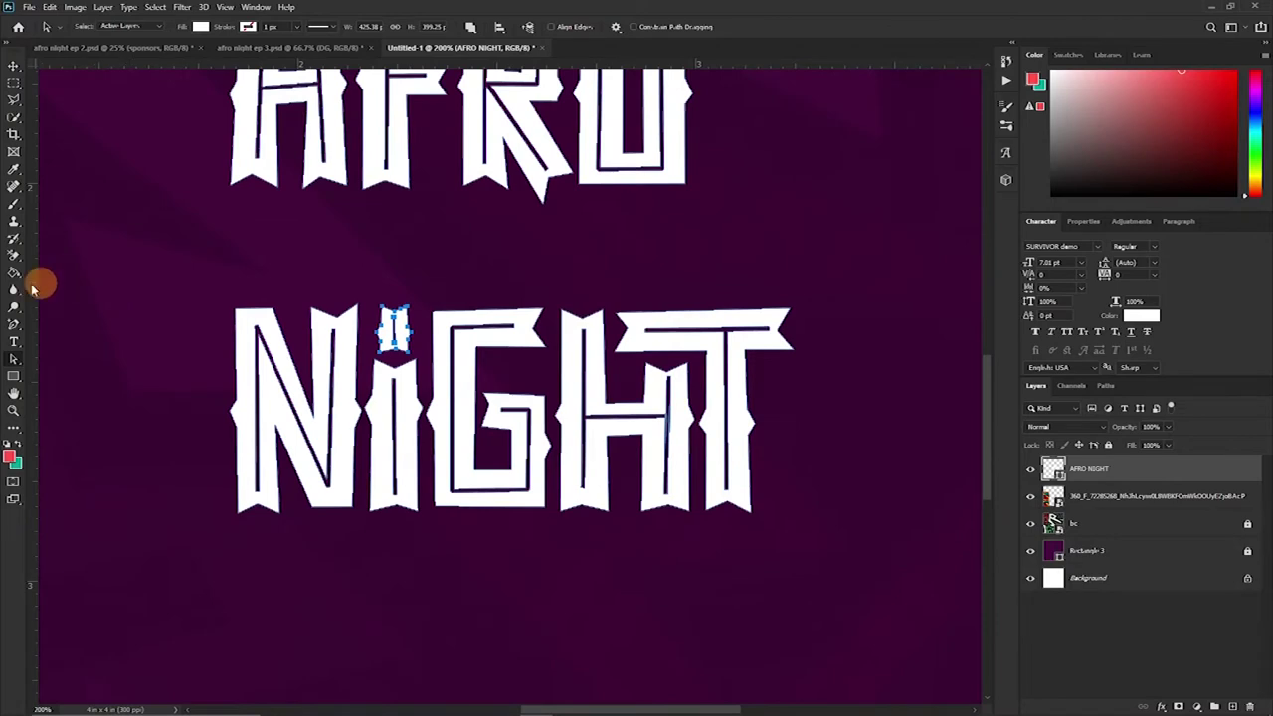
pyautogui.moveTo(194, 286); pyautogui.dragTo(829, 572)
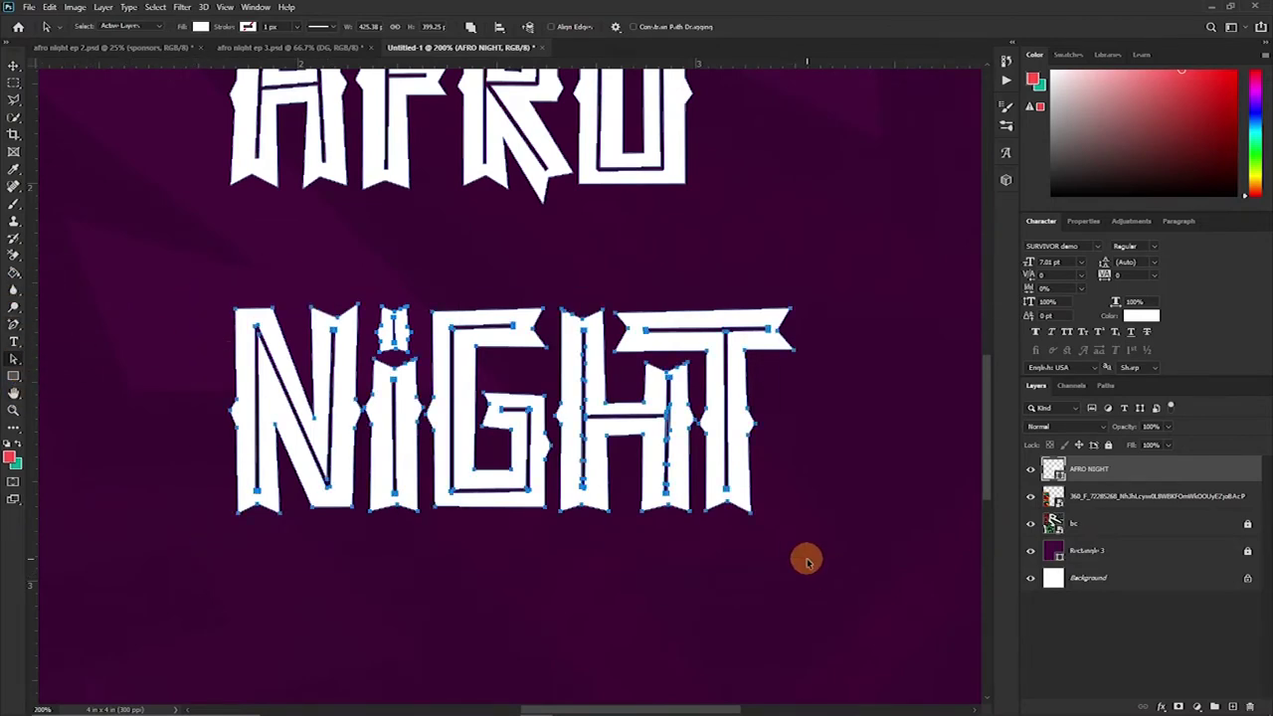
pyautogui.hotkey('ctrl', 't')
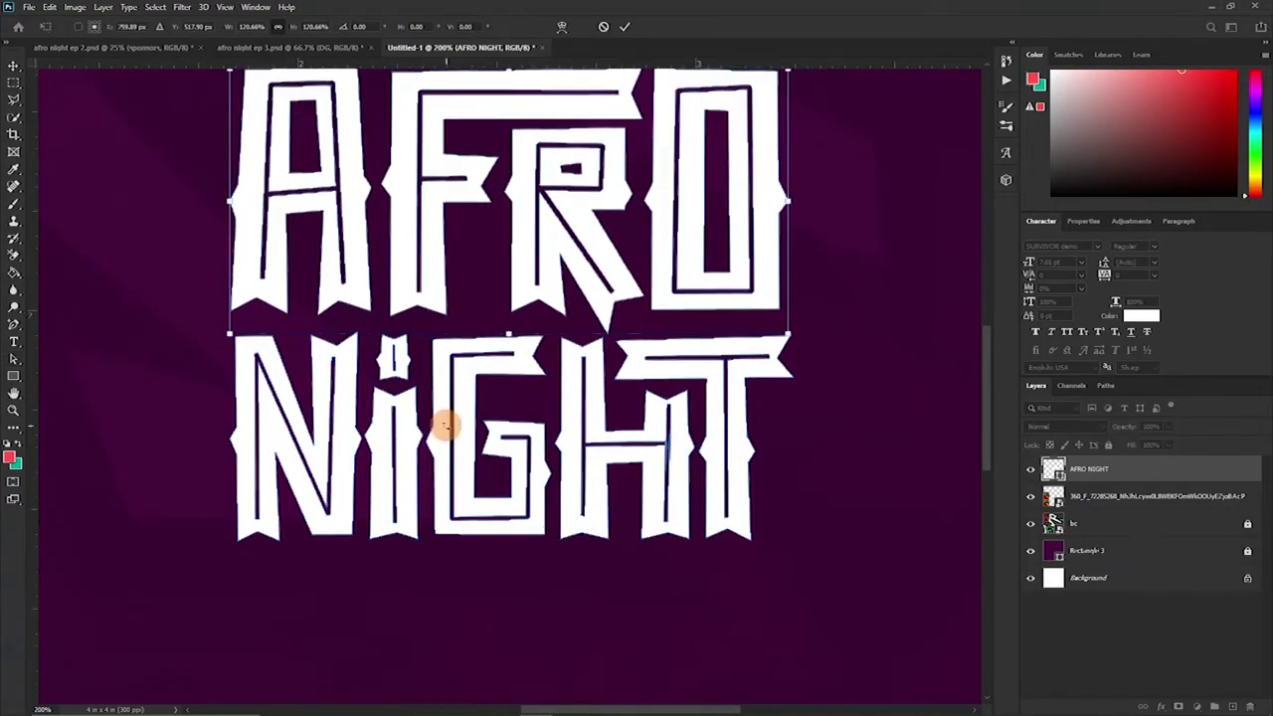
pyautogui.moveTo(796, 66); pyautogui.dragTo(768, 144)
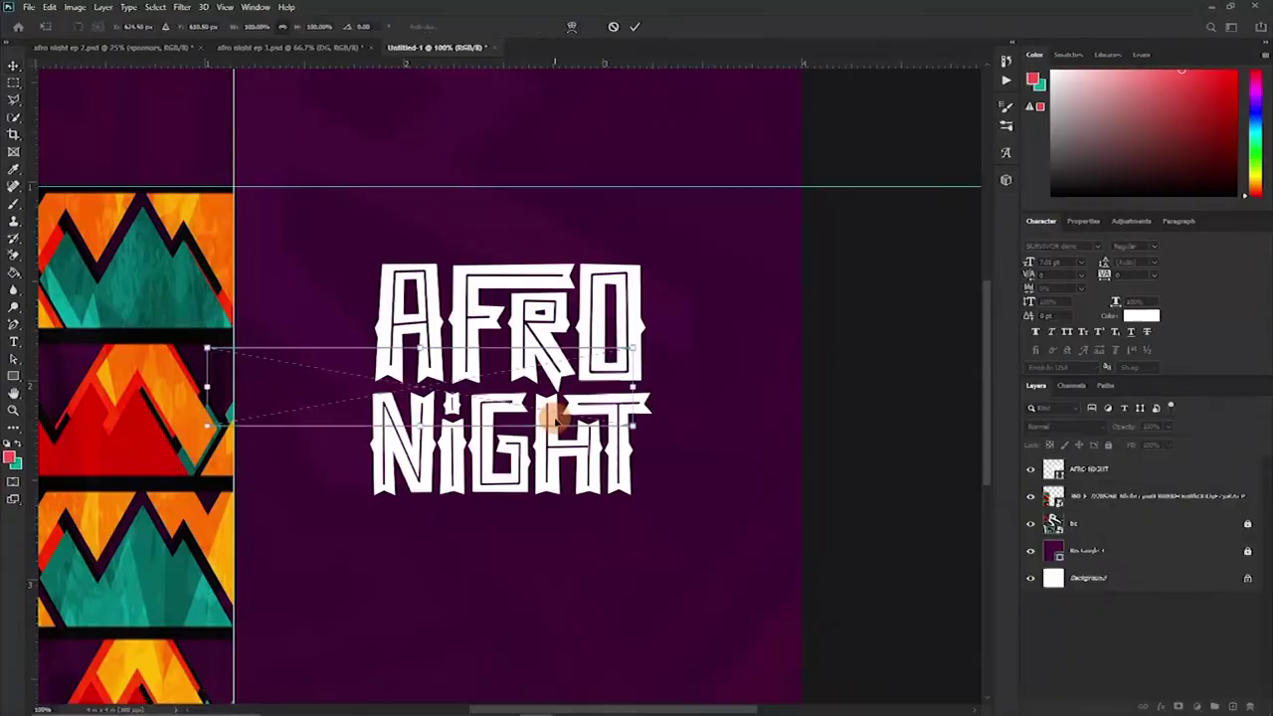
pyautogui.press('Return')
# - Add the tagline 'Beyon the Return' below the title and move it onto NIGHT's bottom
pyautogui.press('t')
pyautogui.click(386, 545)
pyautogui.write('BEYOND THE RETURN')
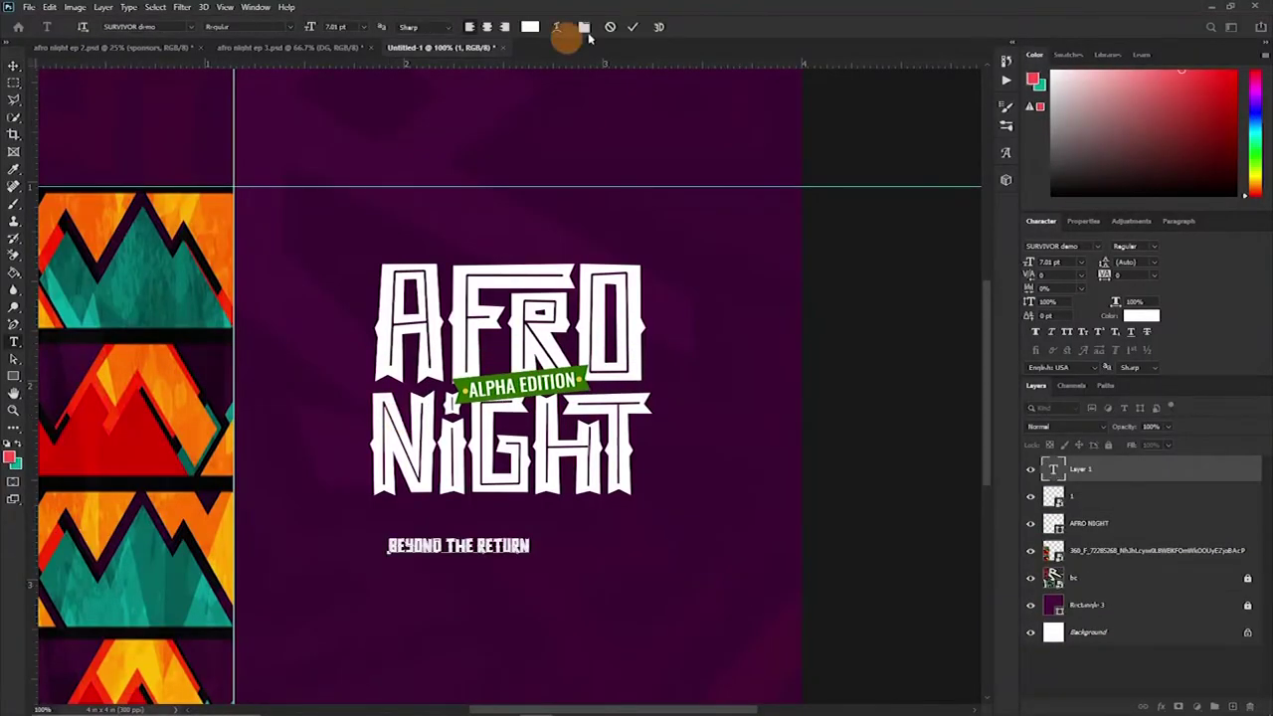
pyautogui.click(568, 30)
pyautogui.click(557, 545)
pyautogui.hotkey('ctrl', 'a')
pyautogui.write('Beyon the Return')
pyautogui.moveTo(378, 505); pyautogui.dragTo(370, 497)
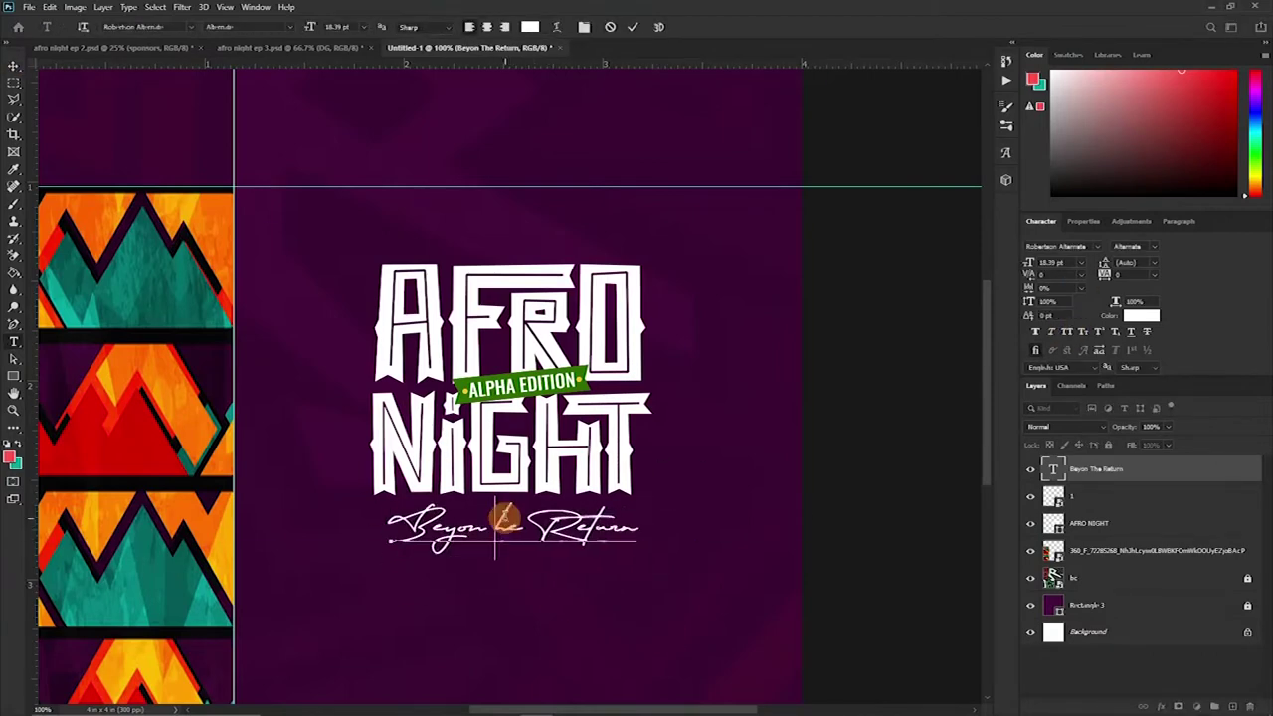
pyautogui.hotkey('ctrl', 'Return')
pyautogui.press('v')
pyautogui.moveTo(596, 500); pyautogui.dragTo(587, 465)
# - Colour the tagline pink and give it a Stroke layer style
pyautogui.click(1140, 315)
pyautogui.click(1091, 196)
pyautogui.doubleClick(1143, 468)
pyautogui.click(1201, 80)
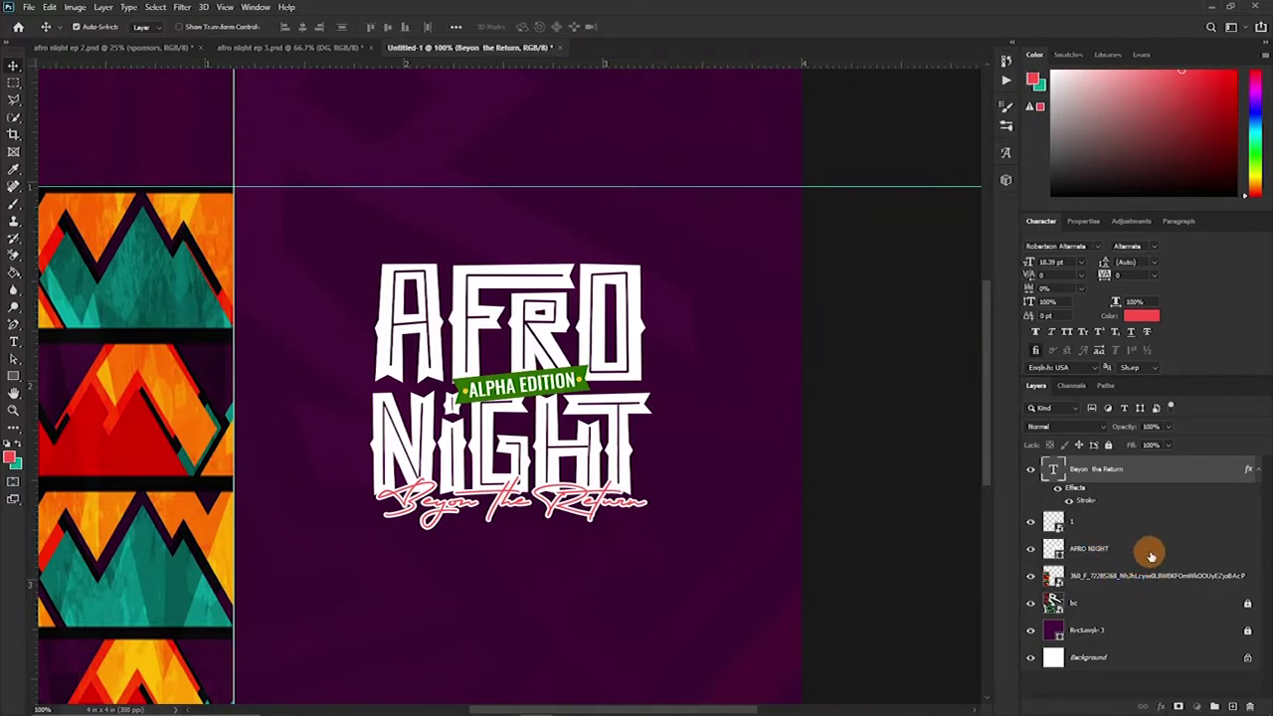
# - Select the tagline, badge and AFRO NIGHT layers and group them into a group named 'title'
pyautogui.keyDown('shift'); pyautogui.click(1151, 552); pyautogui.keyUp('shift')
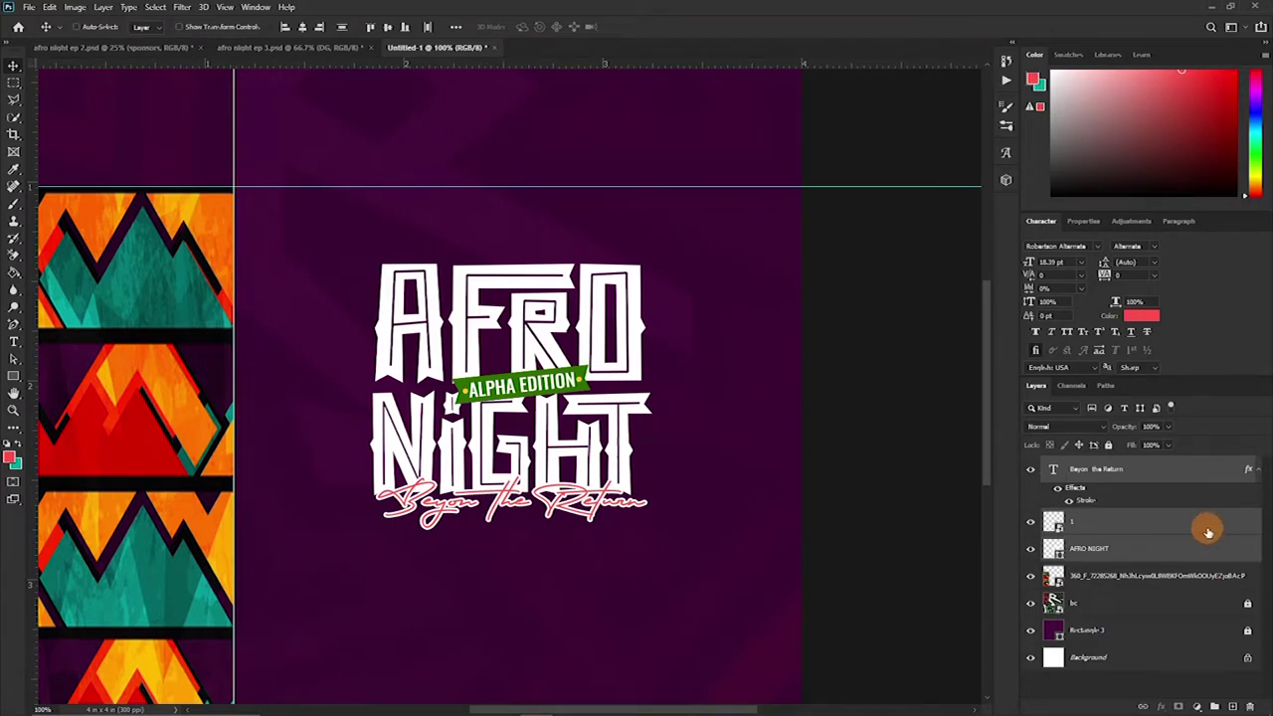
pyautogui.hotkey('ctrl', 'g')
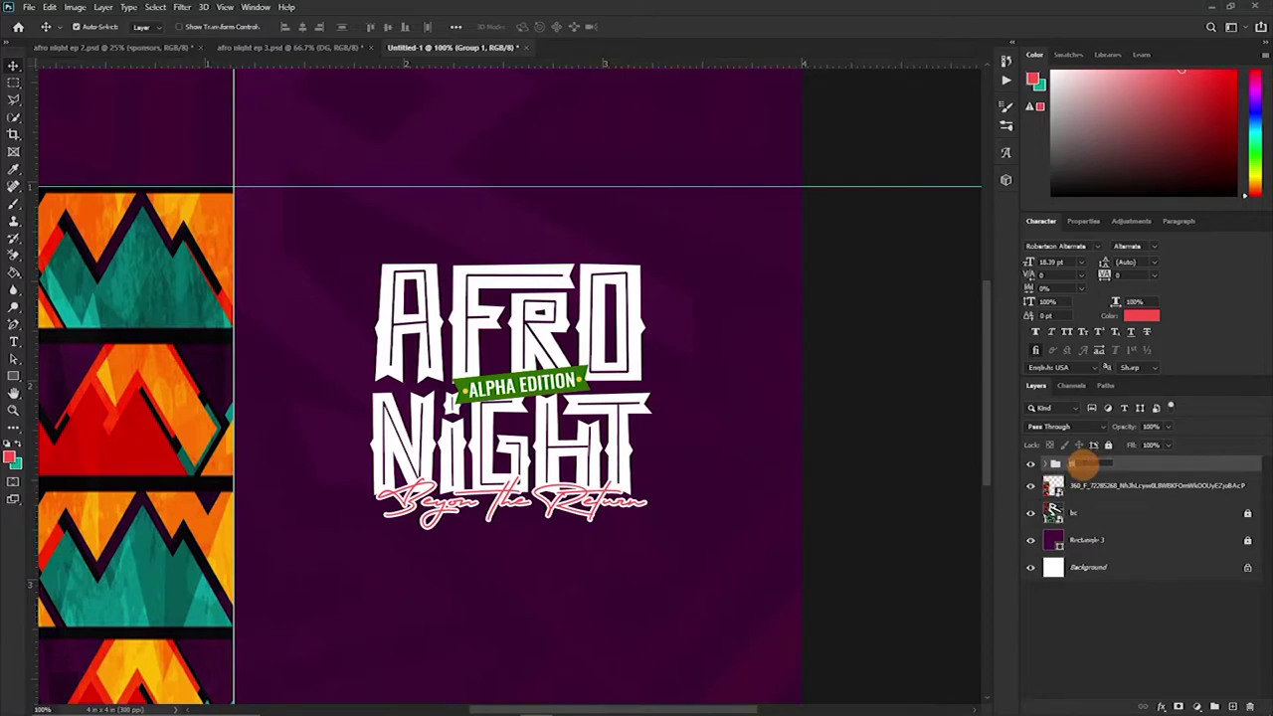
pyautogui.press('Return')
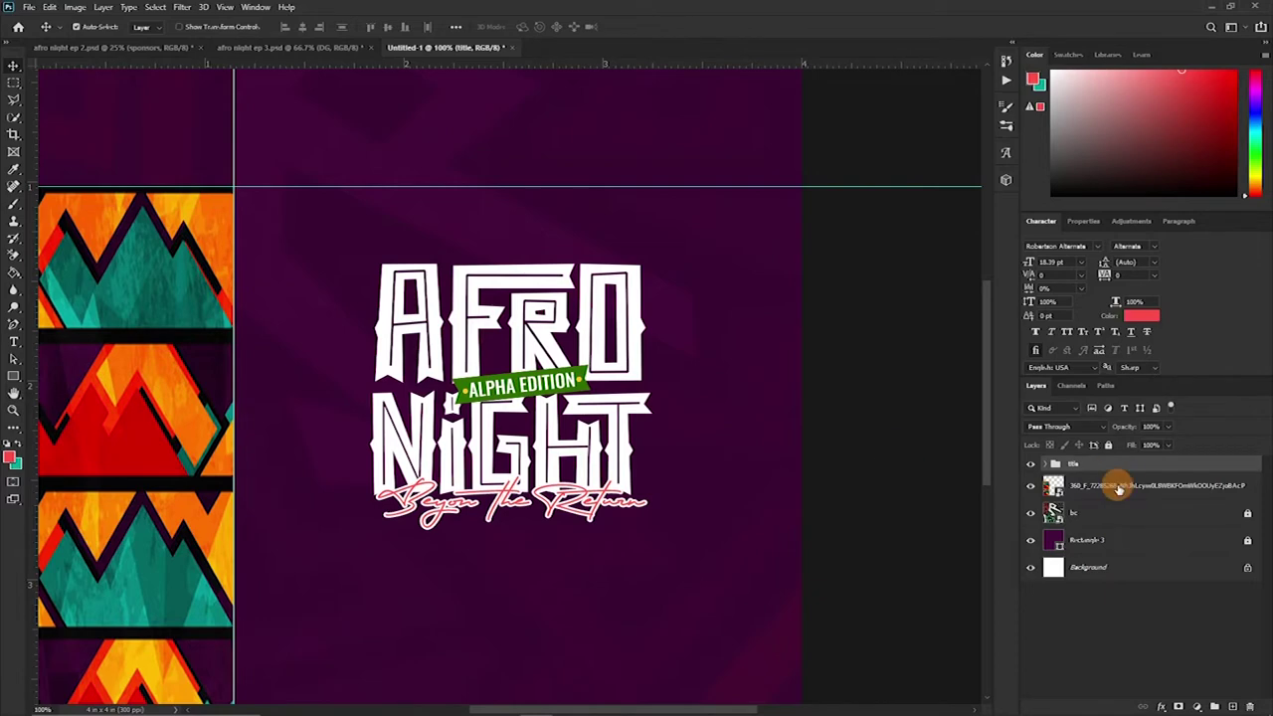
pyautogui.doubleClick(1137, 467)
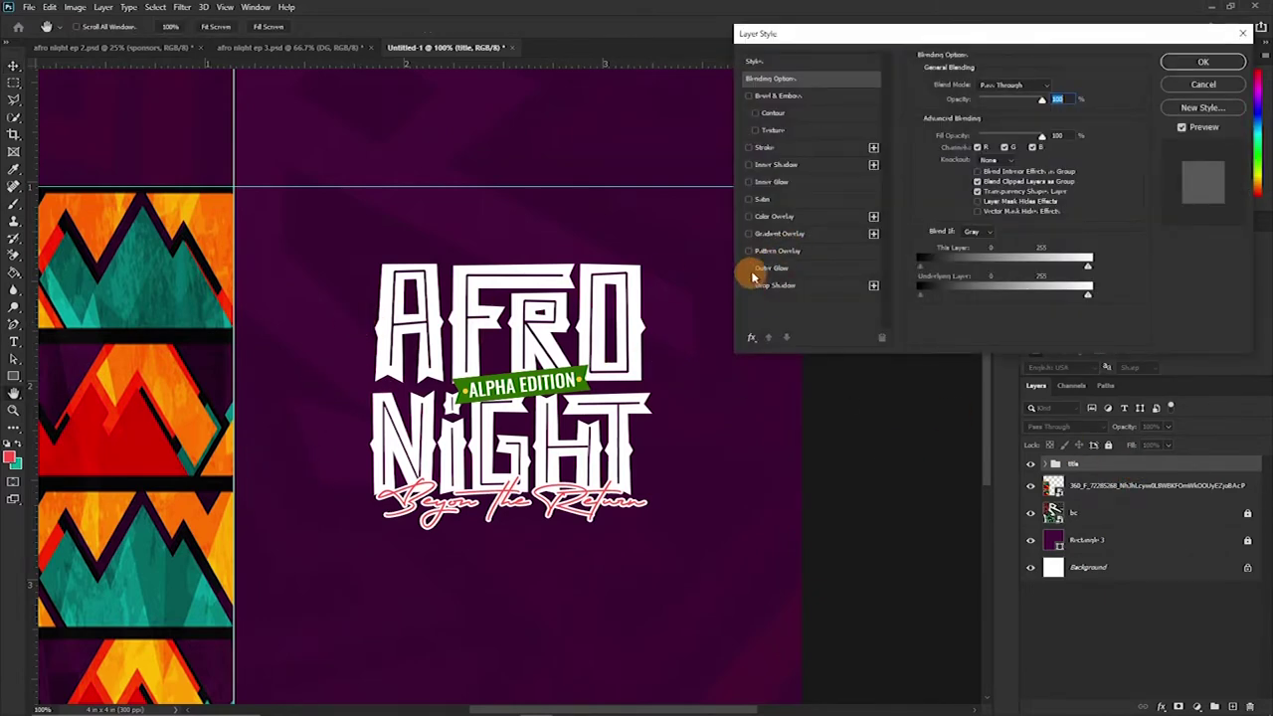
# - Add a thick coral-red (#ff514c) outside stroke to the title group, sampled from the foreground colour
pyautogui.click(750, 148)
pyautogui.click(824, 147)
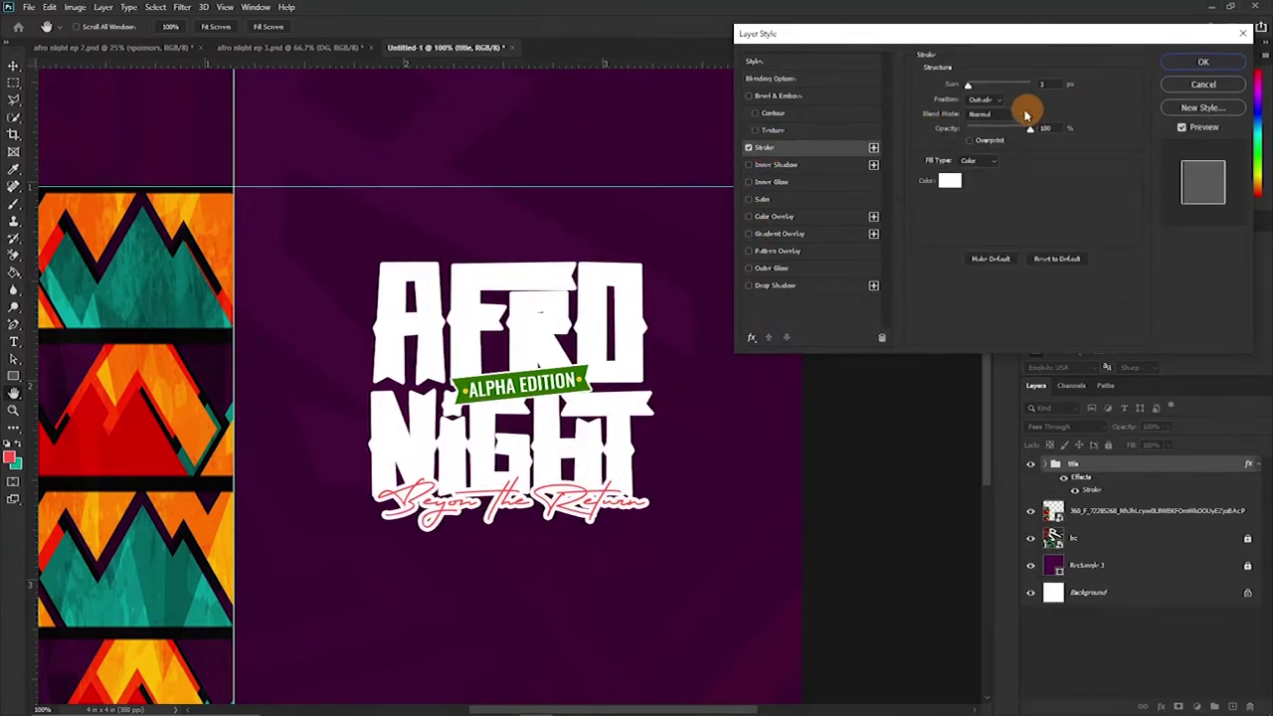
pyautogui.click(950, 180)
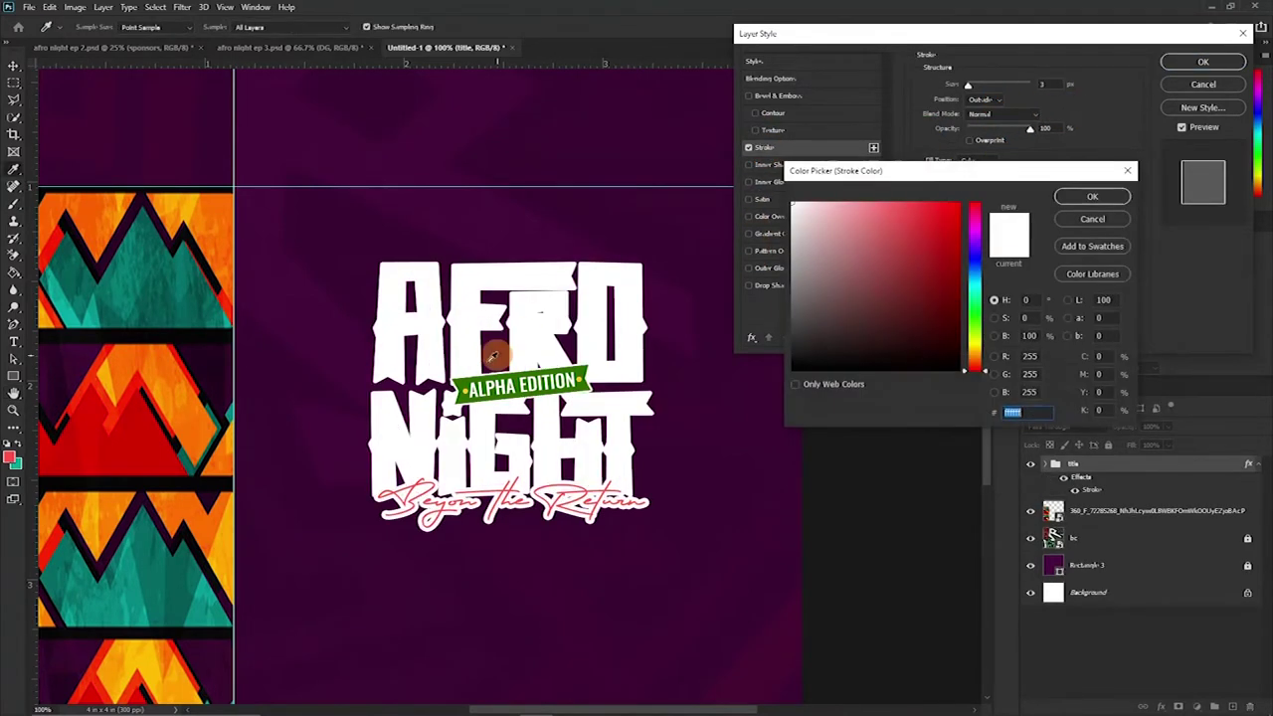
pyautogui.click(13, 453)
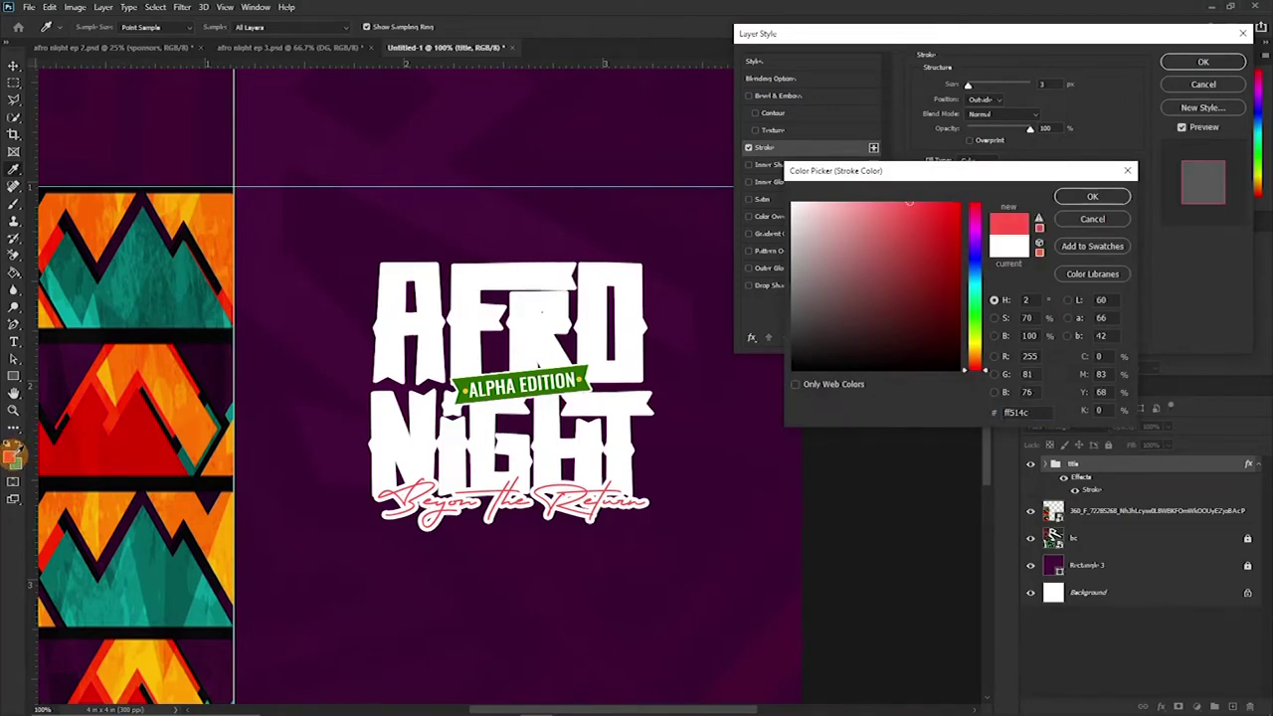
pyautogui.click(1114, 197)
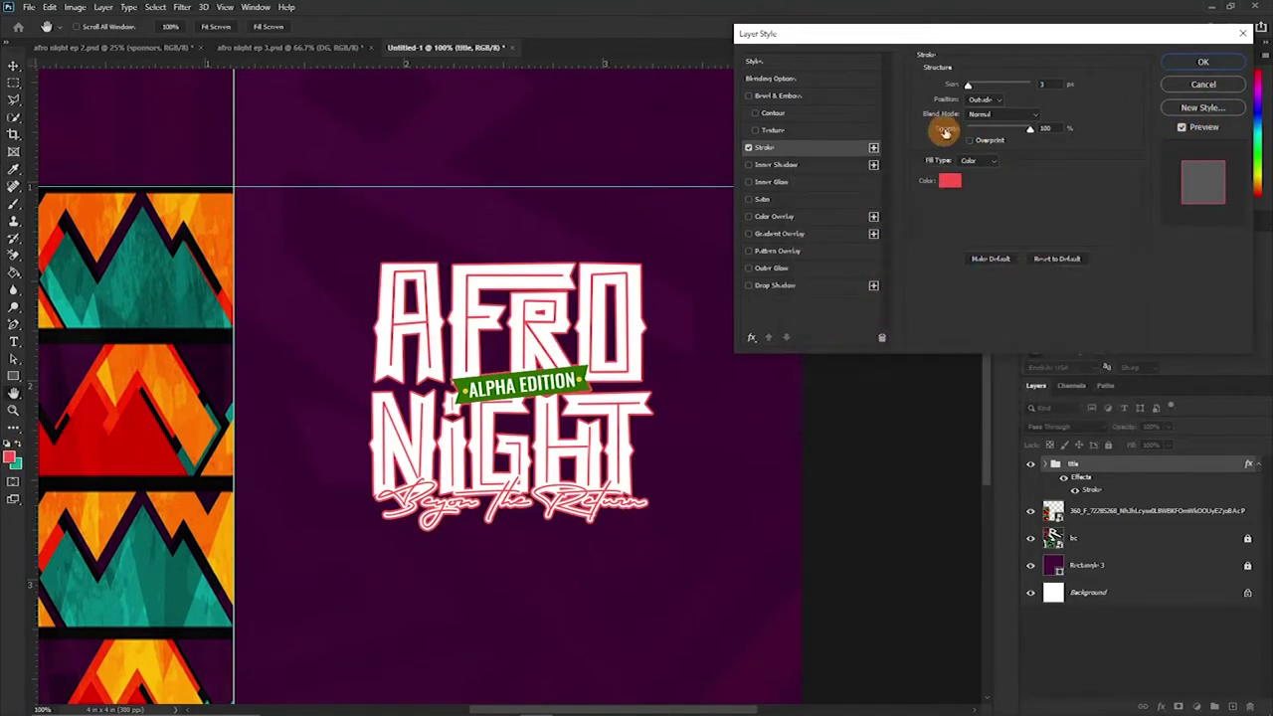
pyautogui.moveTo(967, 86); pyautogui.dragTo(982, 88)
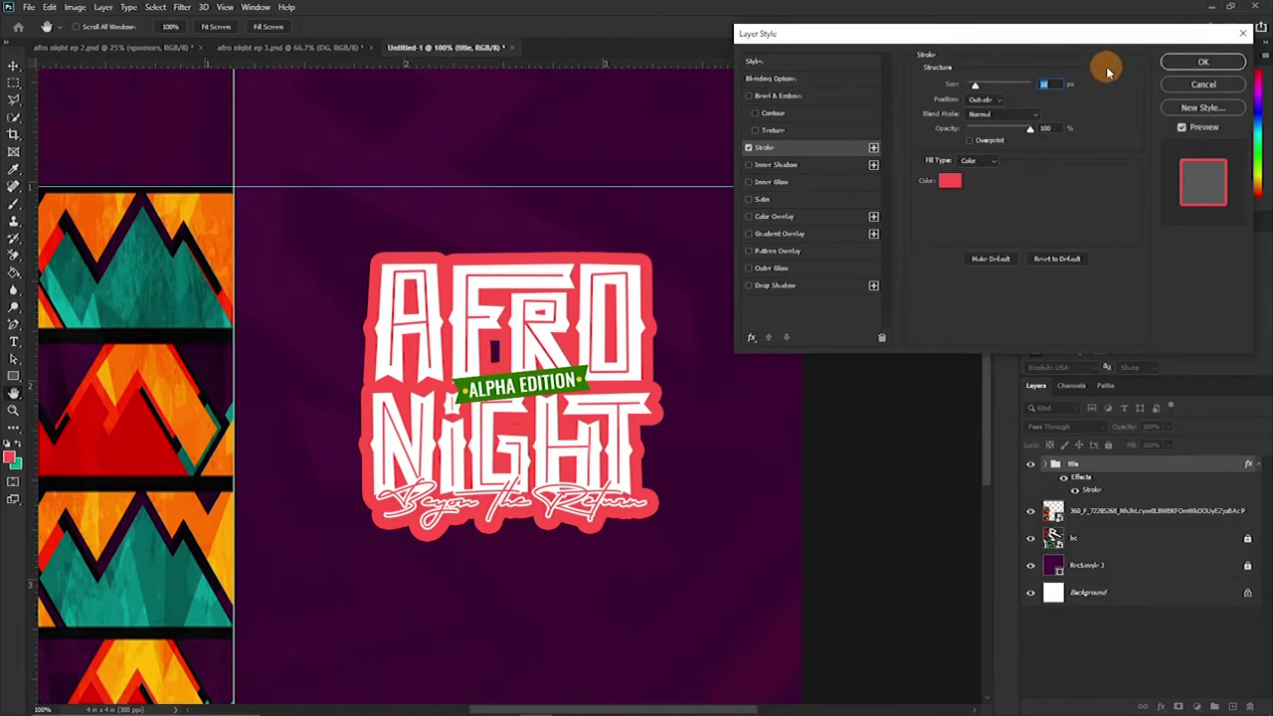
pyautogui.click(1175, 62)
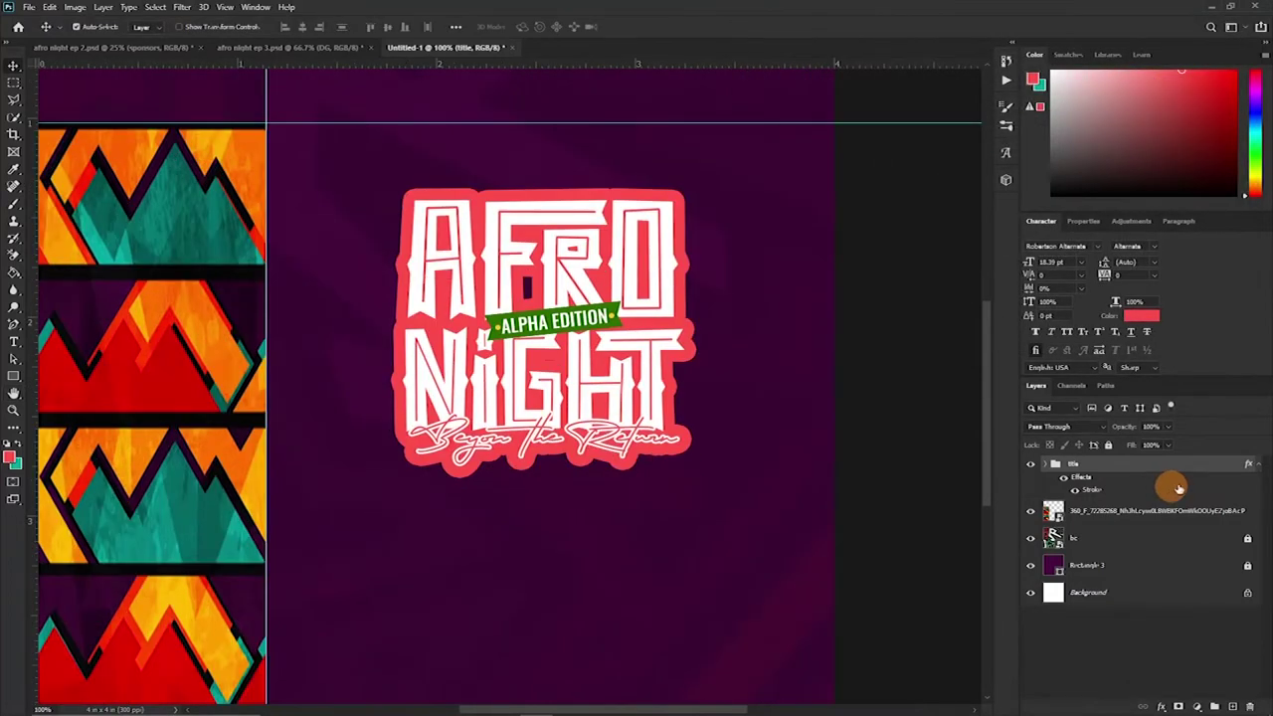
pyautogui.rightClick(1160, 486)
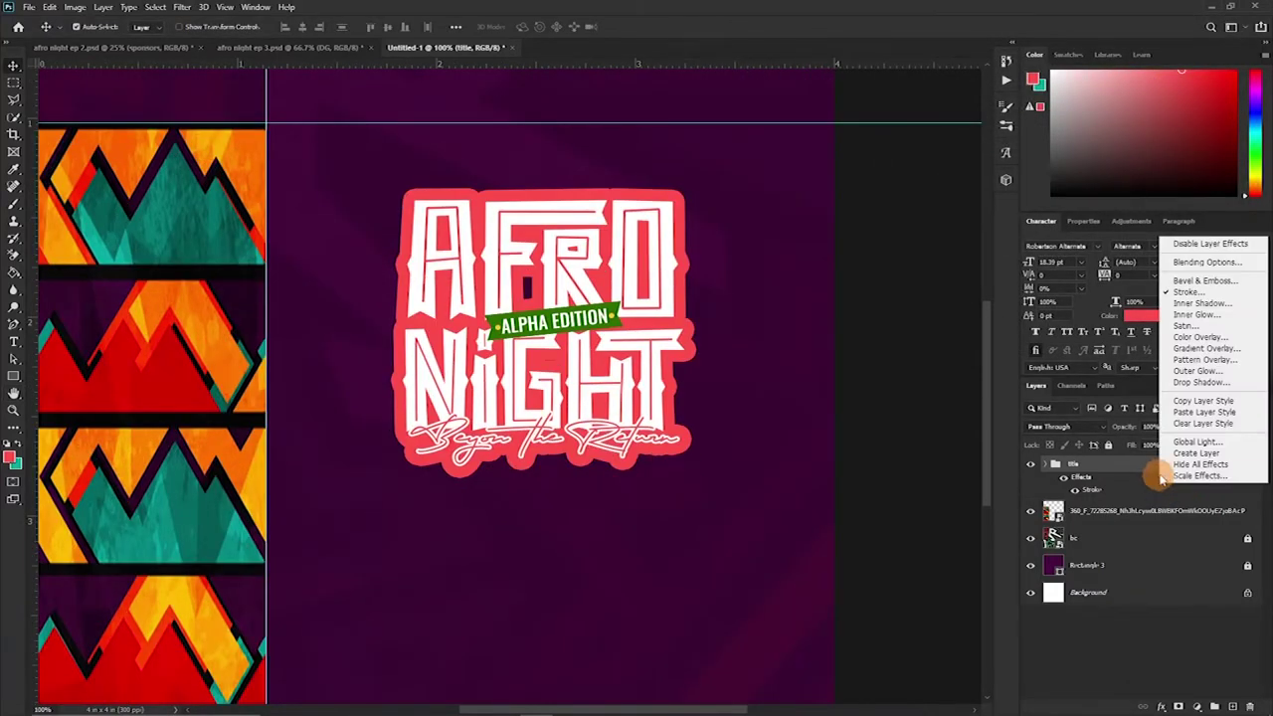
# - Turn the red stroke into a separate 'title's Outer Stroke' layer and nudge it slightly left
pyautogui.click(1192, 455)
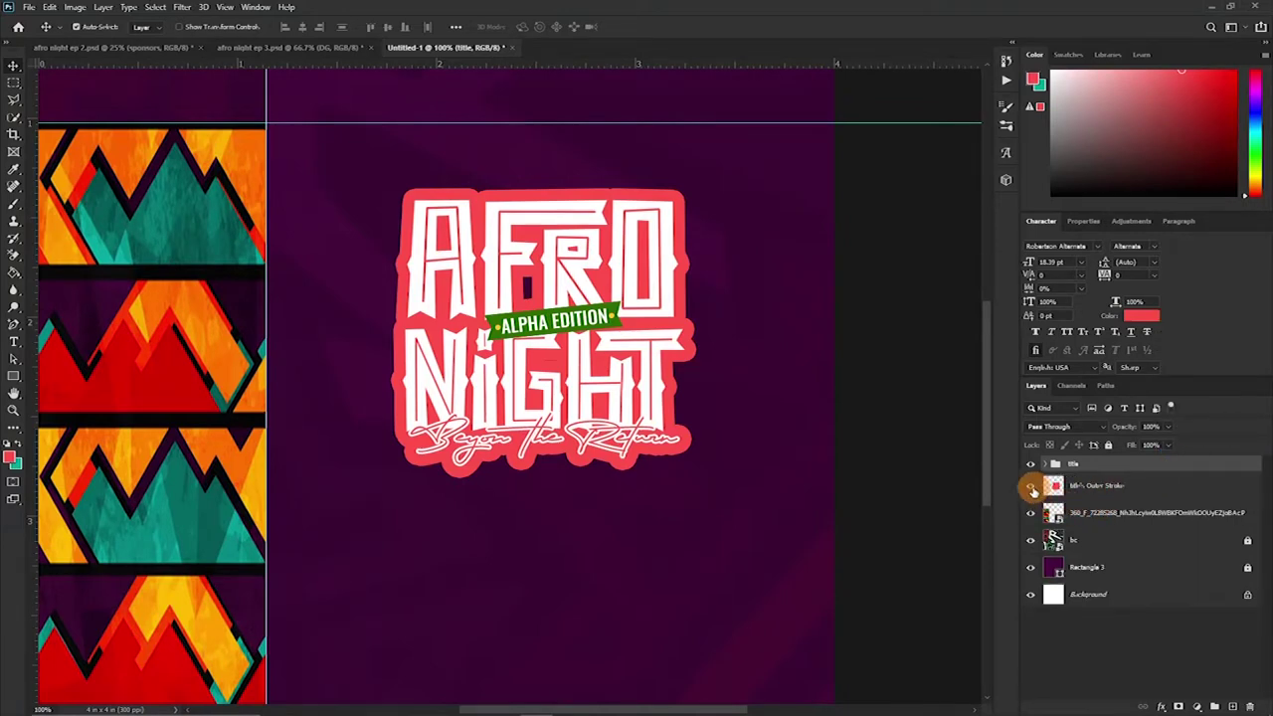
pyautogui.click(1031, 487)
pyautogui.click(1032, 487)
pyautogui.click(1131, 489)
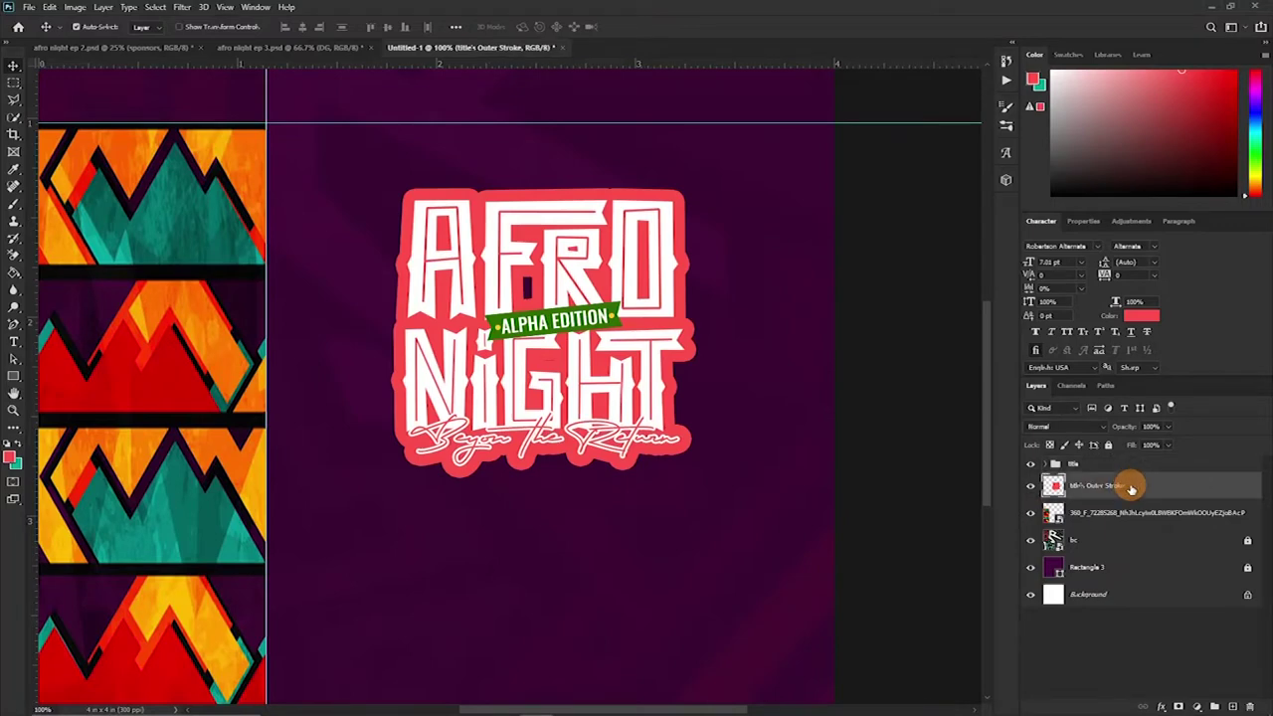
pyautogui.press('Left')
pyautogui.press('Left')
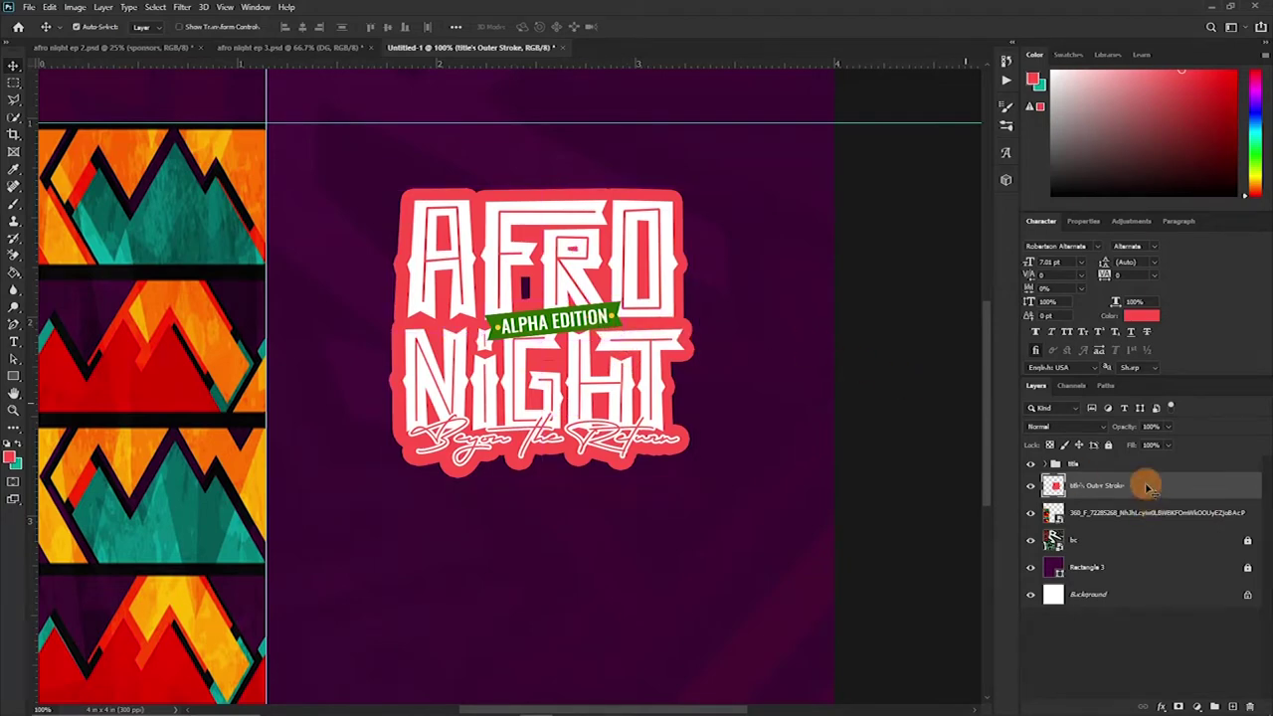
pyautogui.moveTo(664, 348); pyautogui.dragTo(654, 348)
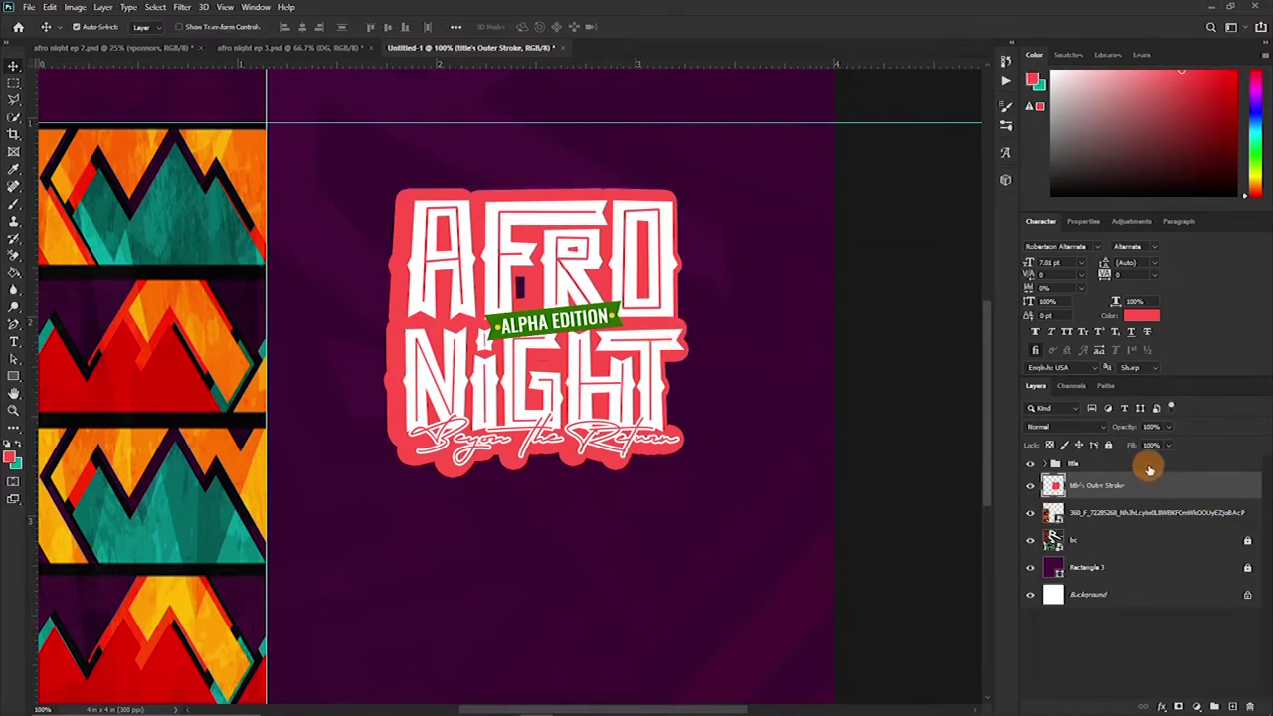
pyautogui.click(1149, 466)
# - Give the title group an 18 px dark green (#205141) stroke inside the offset coral outline
pyautogui.doubleClick(1149, 465)
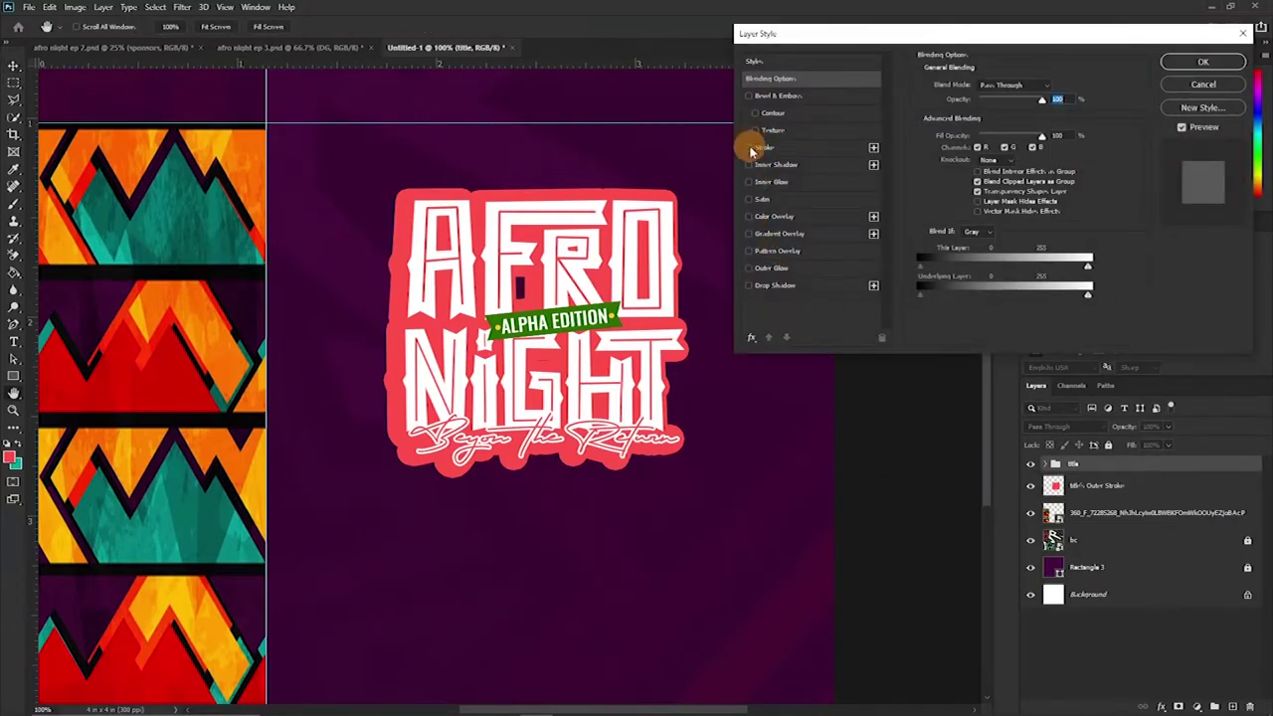
pyautogui.click(749, 147)
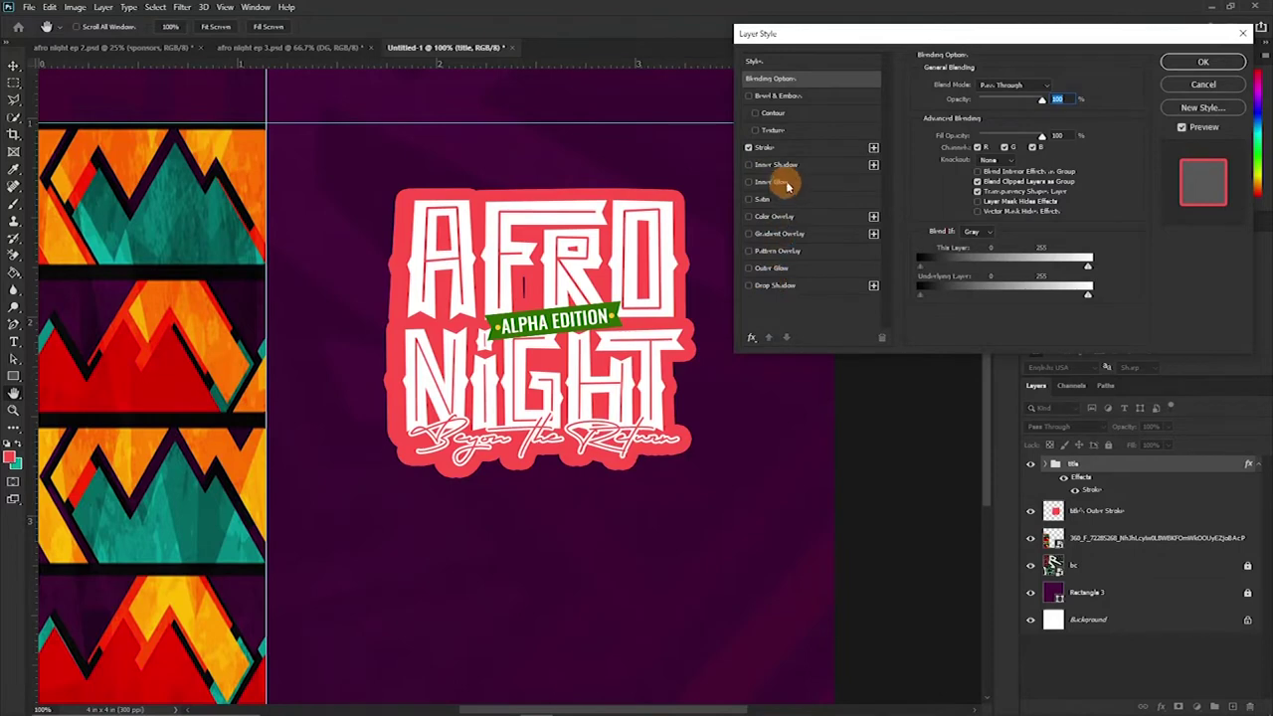
pyautogui.click(790, 150)
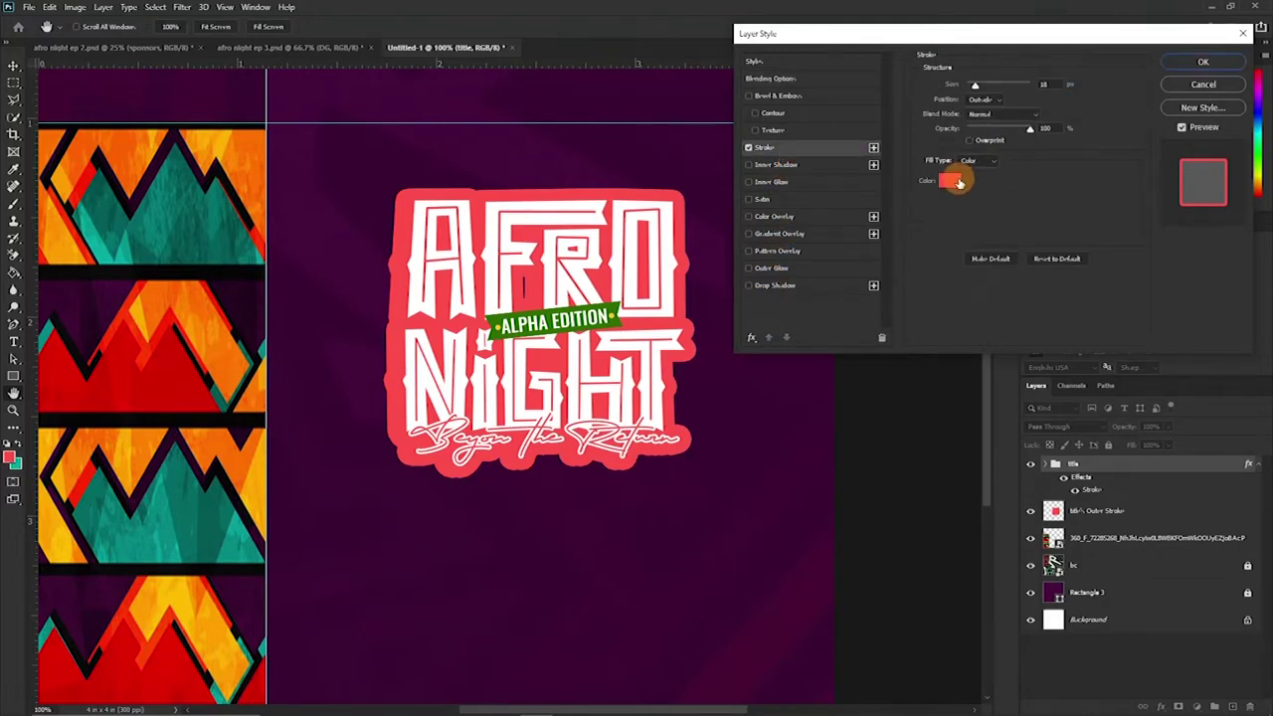
pyautogui.click(955, 181)
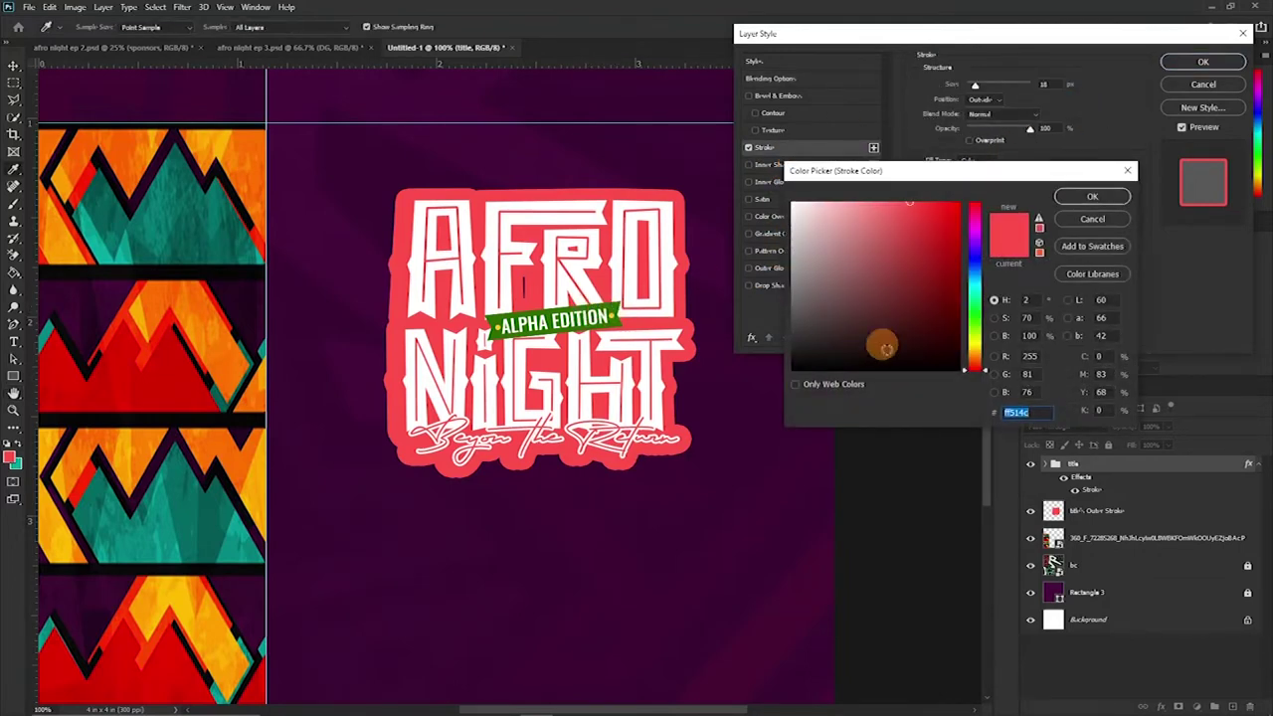
pyautogui.write('205141')
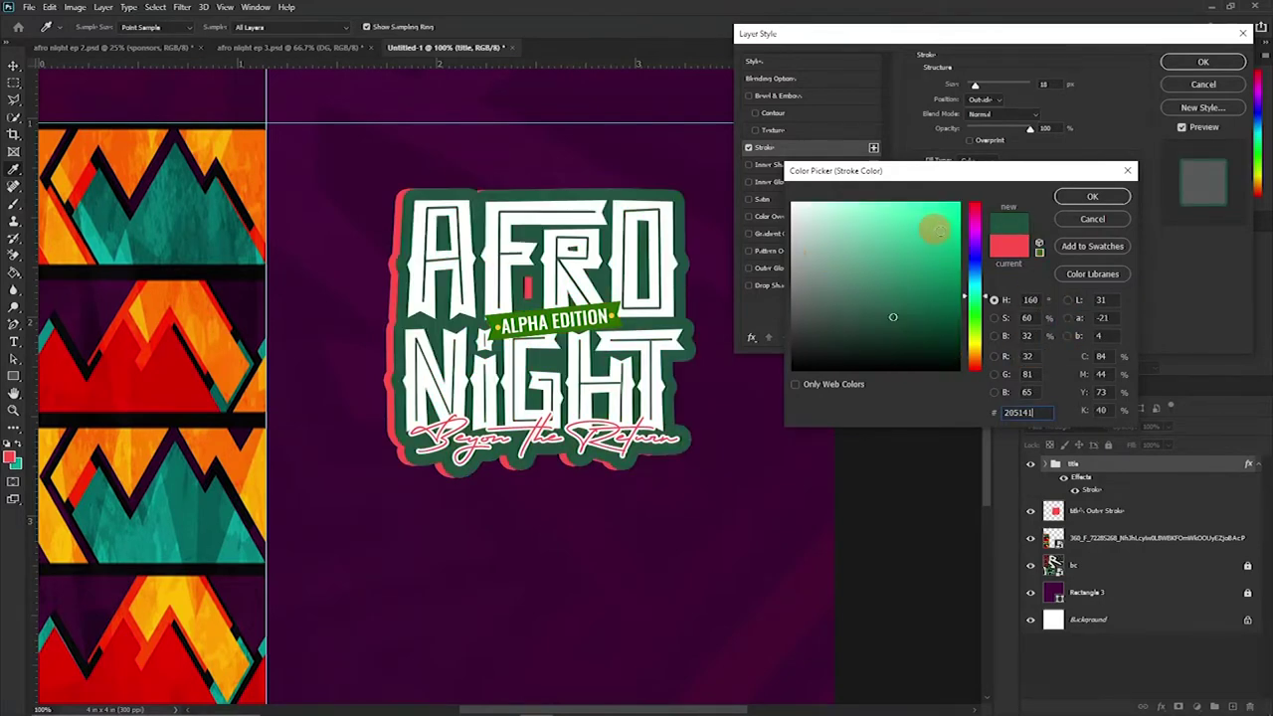
pyautogui.click(1092, 196)
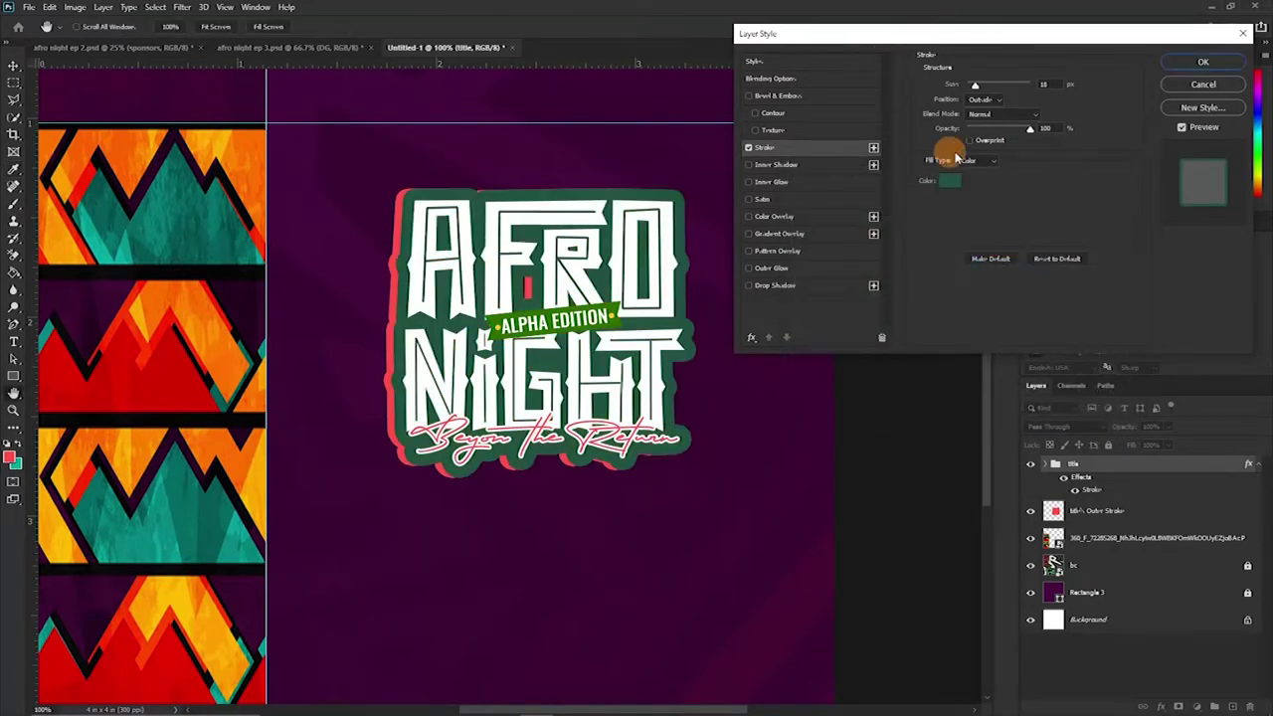
pyautogui.click(1202, 62)
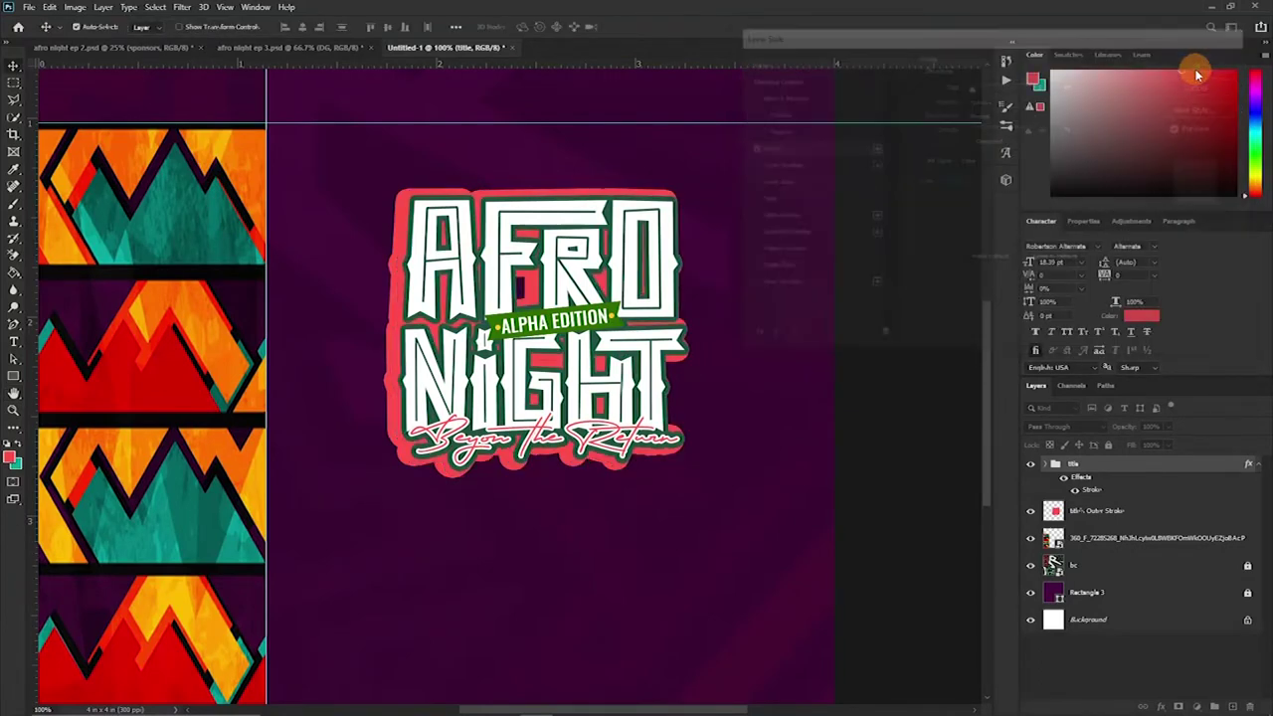
pyautogui.click(1131, 509)
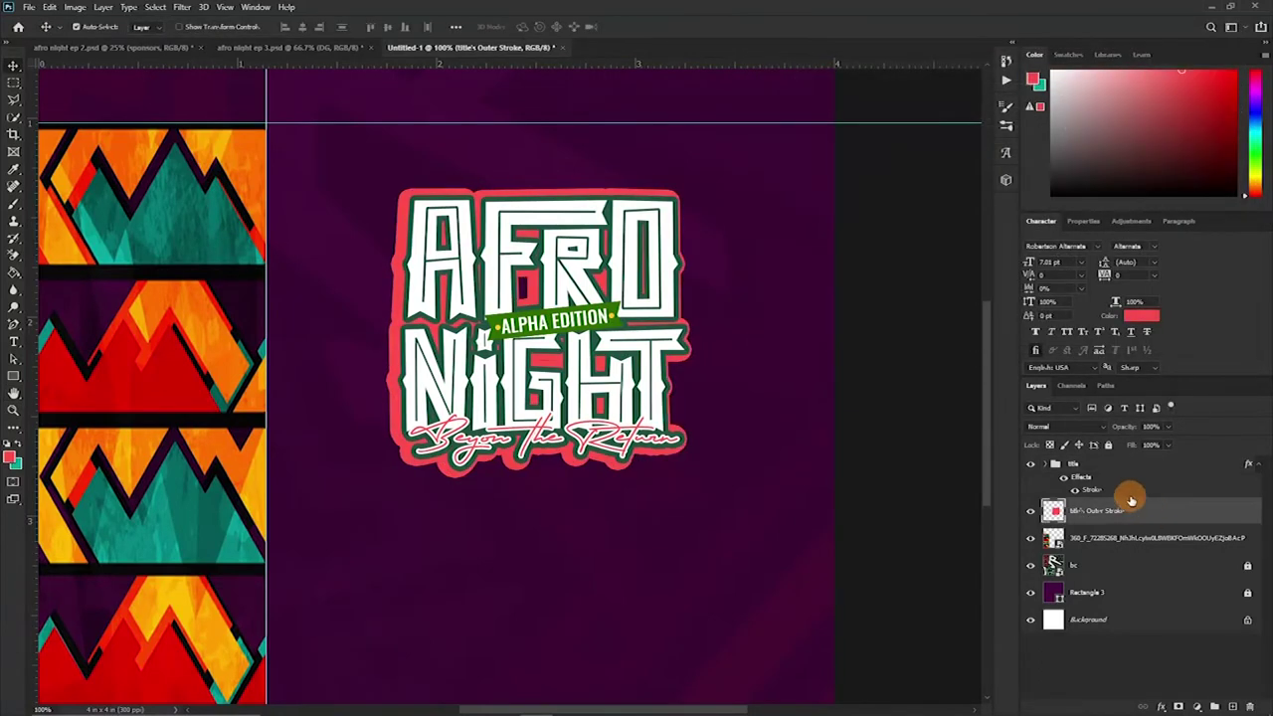
# - Group the title group with its Outer Stroke layer into a new group renamed 'title'
pyautogui.click(1256, 464)
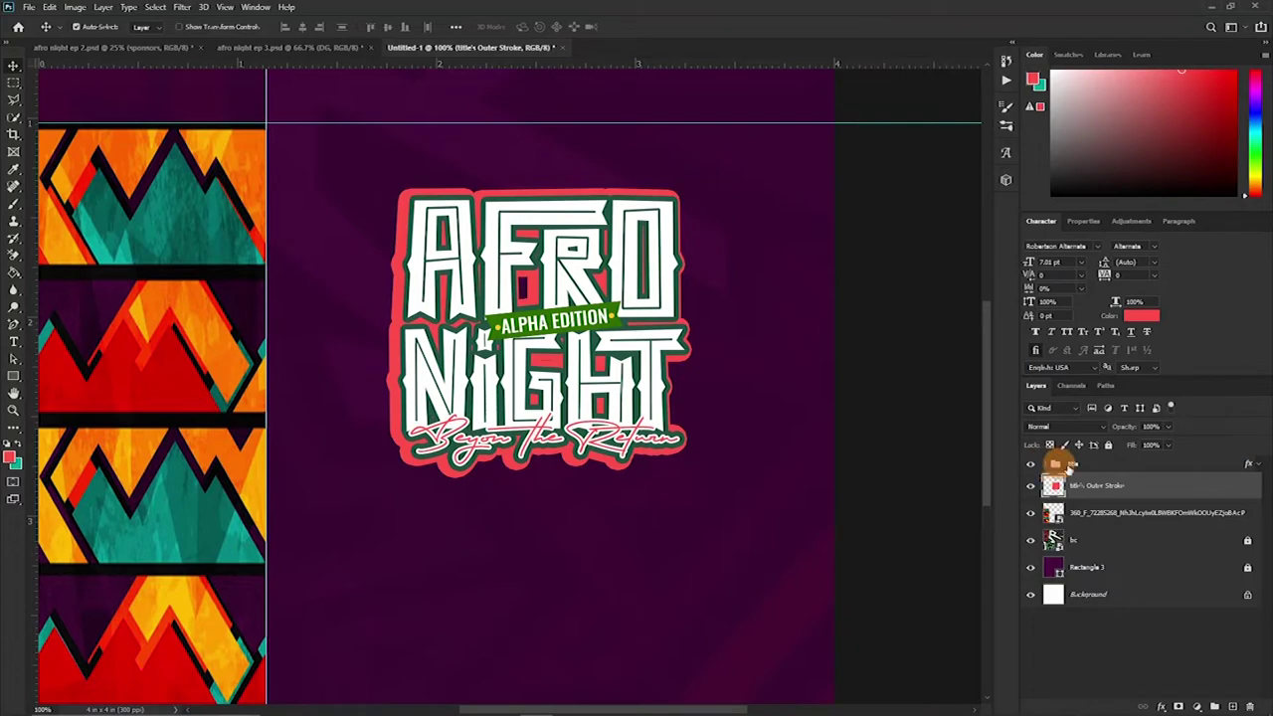
pyautogui.click(1133, 470)
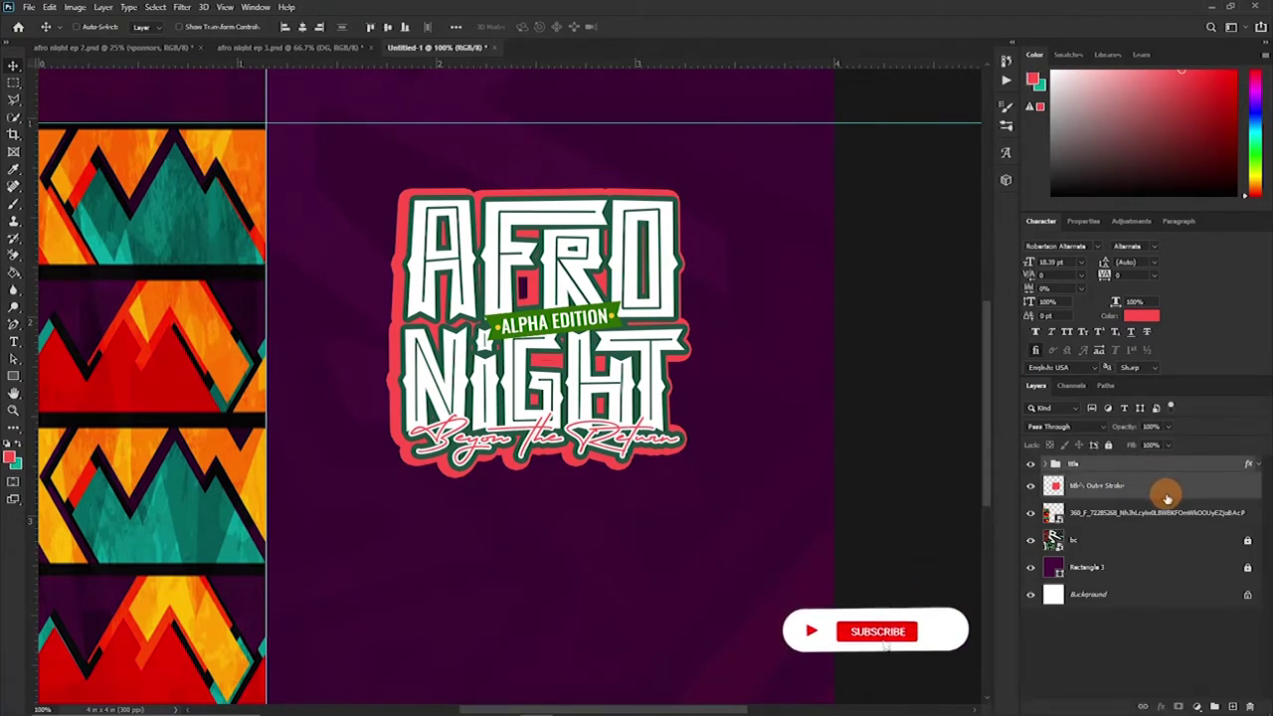
pyautogui.hotkey('ctrl', 'g')
pyautogui.doubleClick(1086, 465)
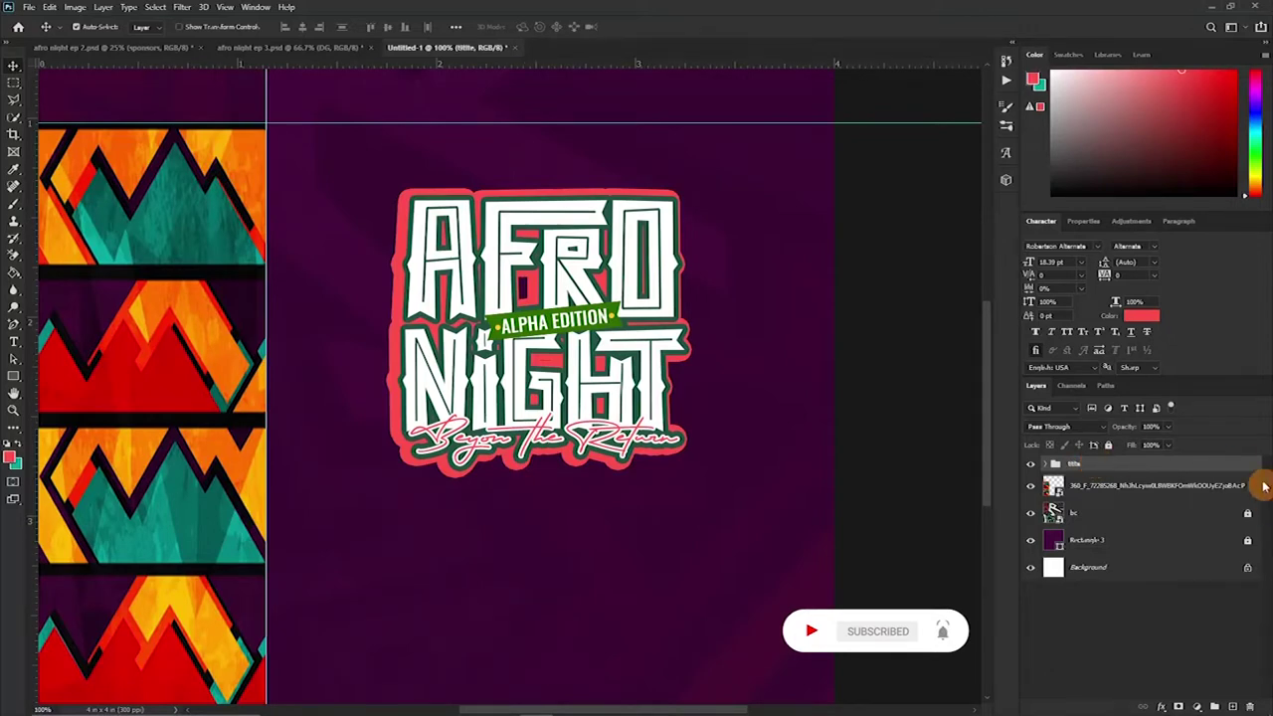
# - Add a horizontal guide at the flyer's top margin and a vertical guide at the pattern strip's left edge
pyautogui.moveTo(586, 341); pyautogui.dragTo(647, 439)
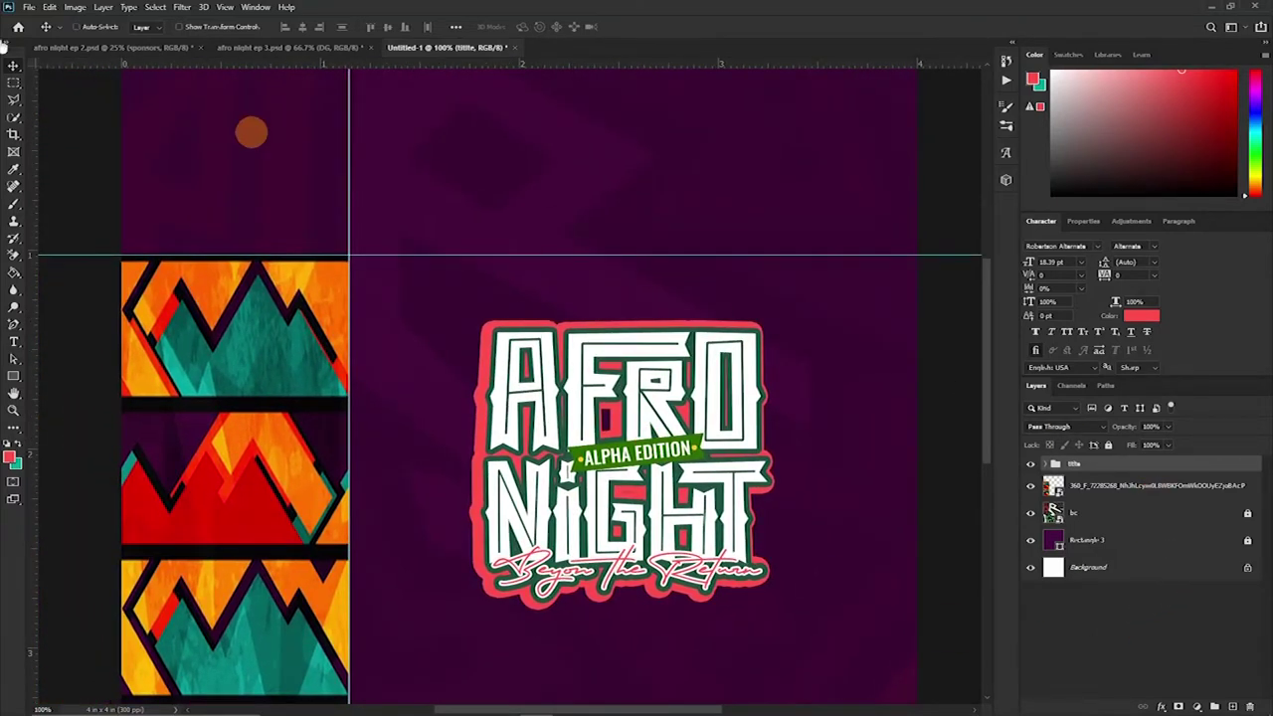
pyautogui.scroll(3, 279, 249)
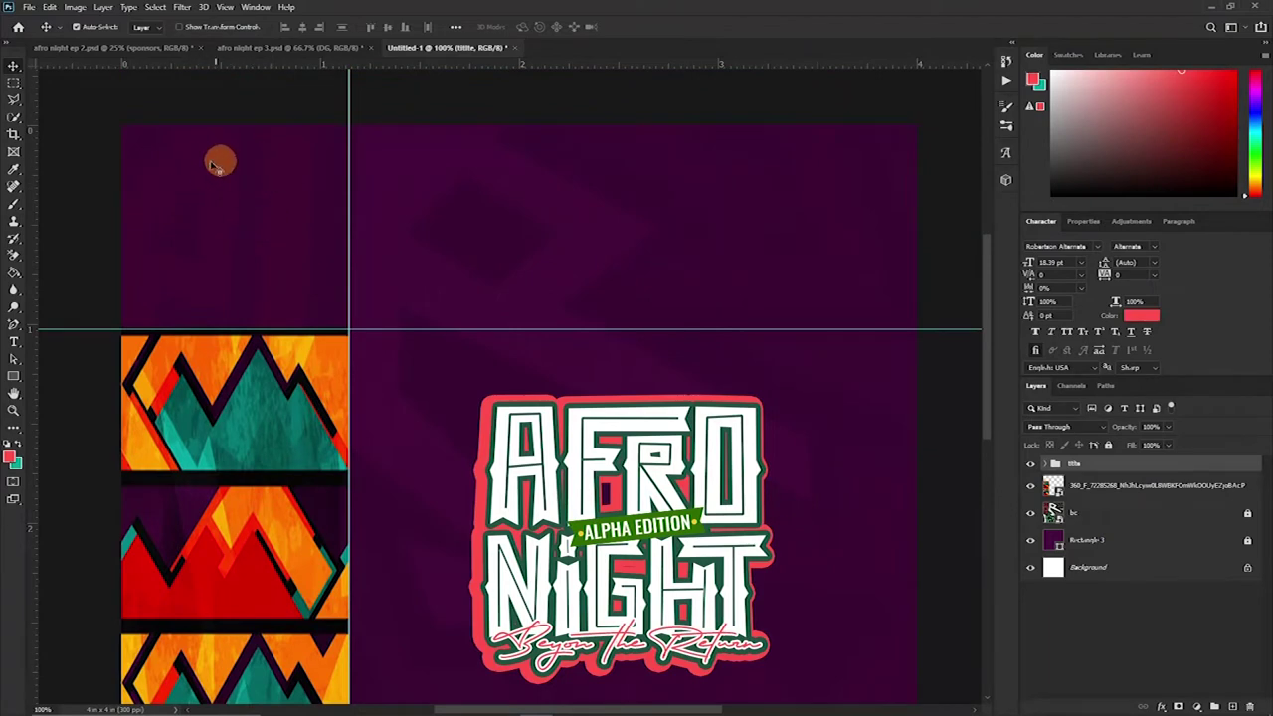
pyautogui.moveTo(313, 64); pyautogui.dragTo(316, 125)
pyautogui.moveTo(329, 68); pyautogui.dragTo(329, 129)
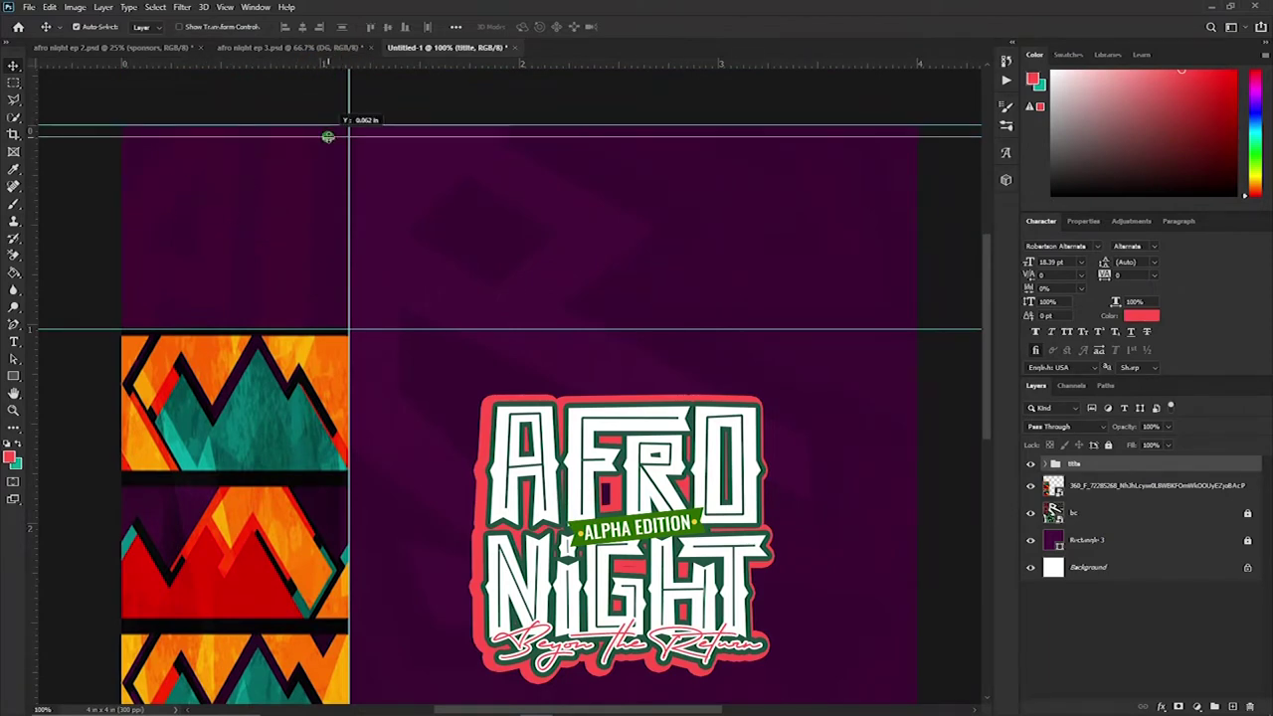
pyautogui.moveTo(328, 136); pyautogui.dragTo(328, 134)
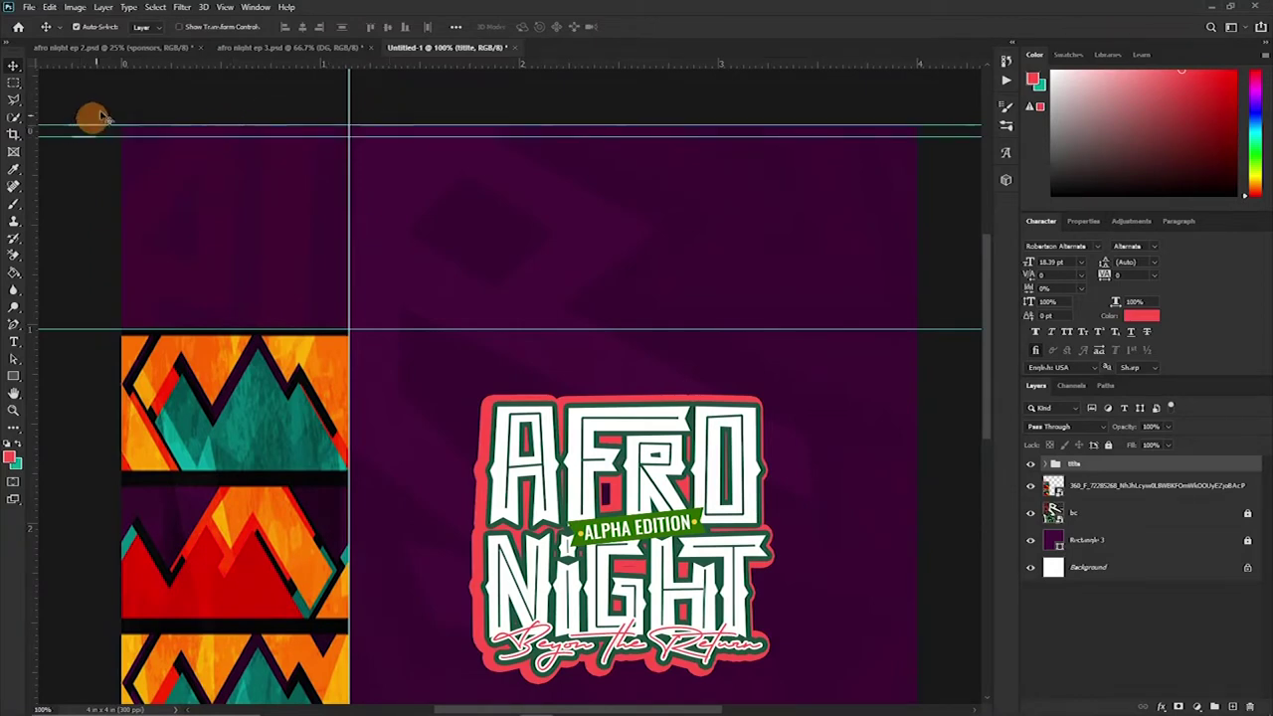
pyautogui.moveTo(35, 261); pyautogui.dragTo(118, 282)
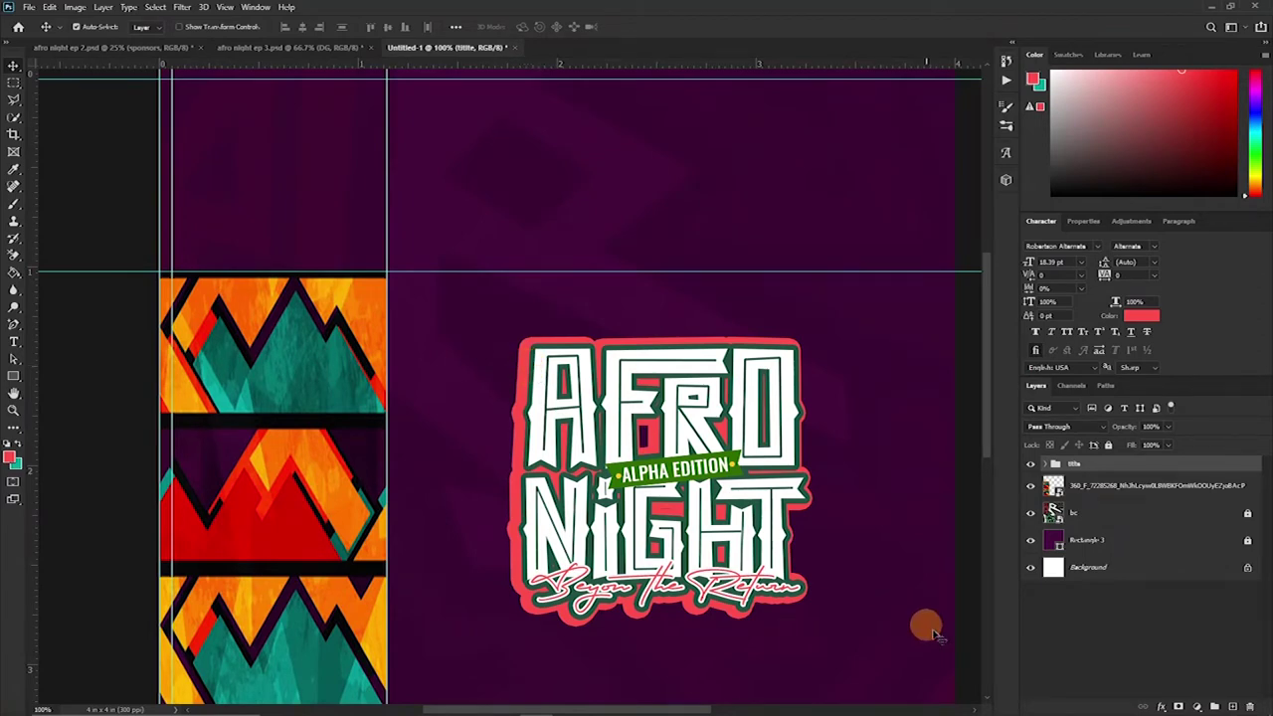
# - Cancel a trial 39% resize and convert the title group into a smart object at original size
pyautogui.hotkey('ctrl', 't')
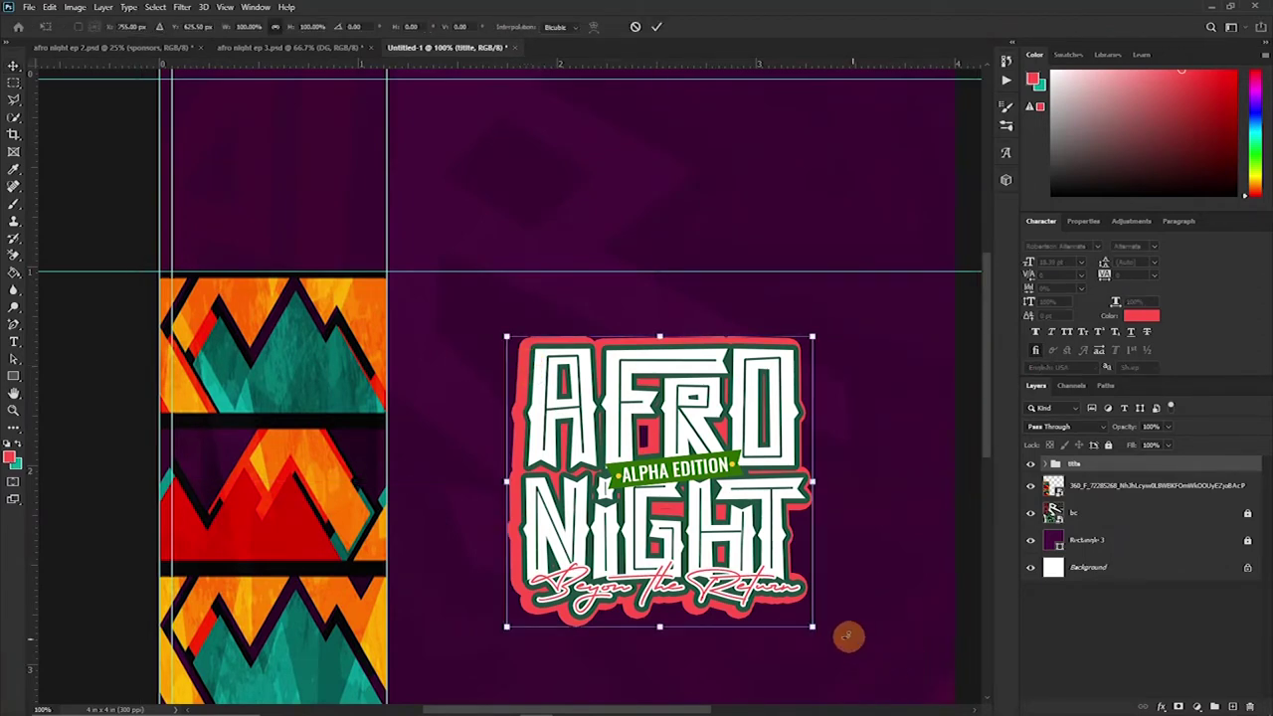
pyautogui.moveTo(813, 627); pyautogui.dragTo(644, 431)
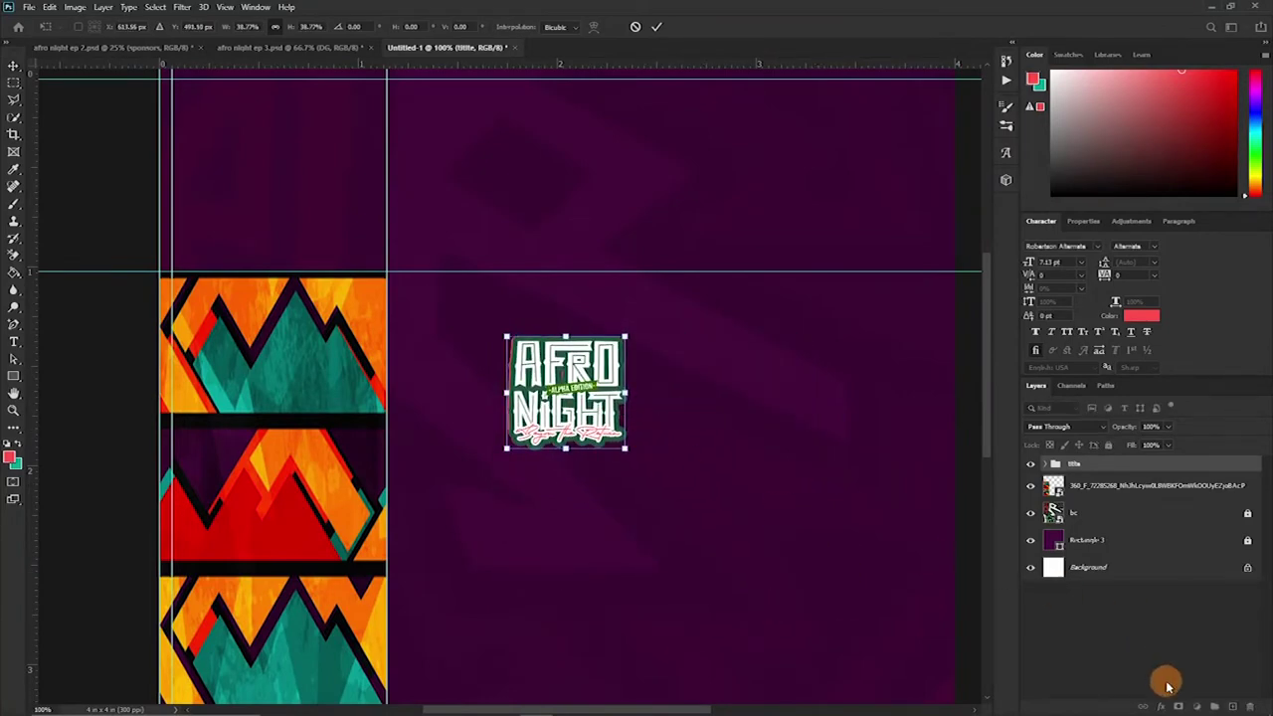
pyautogui.hotkey('ctrl', '+')
pyautogui.hotkey('ctrl', '+')
pyautogui.hotkey('ctrl', '+')
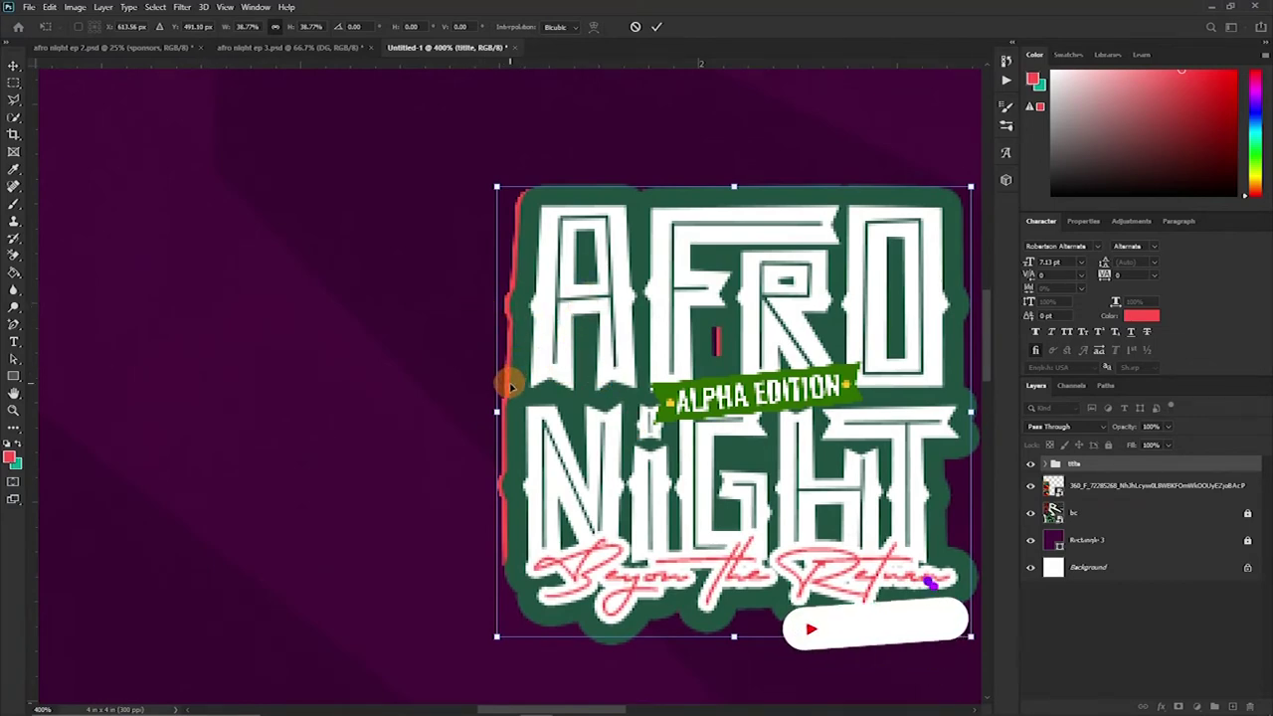
pyautogui.click(635, 25)
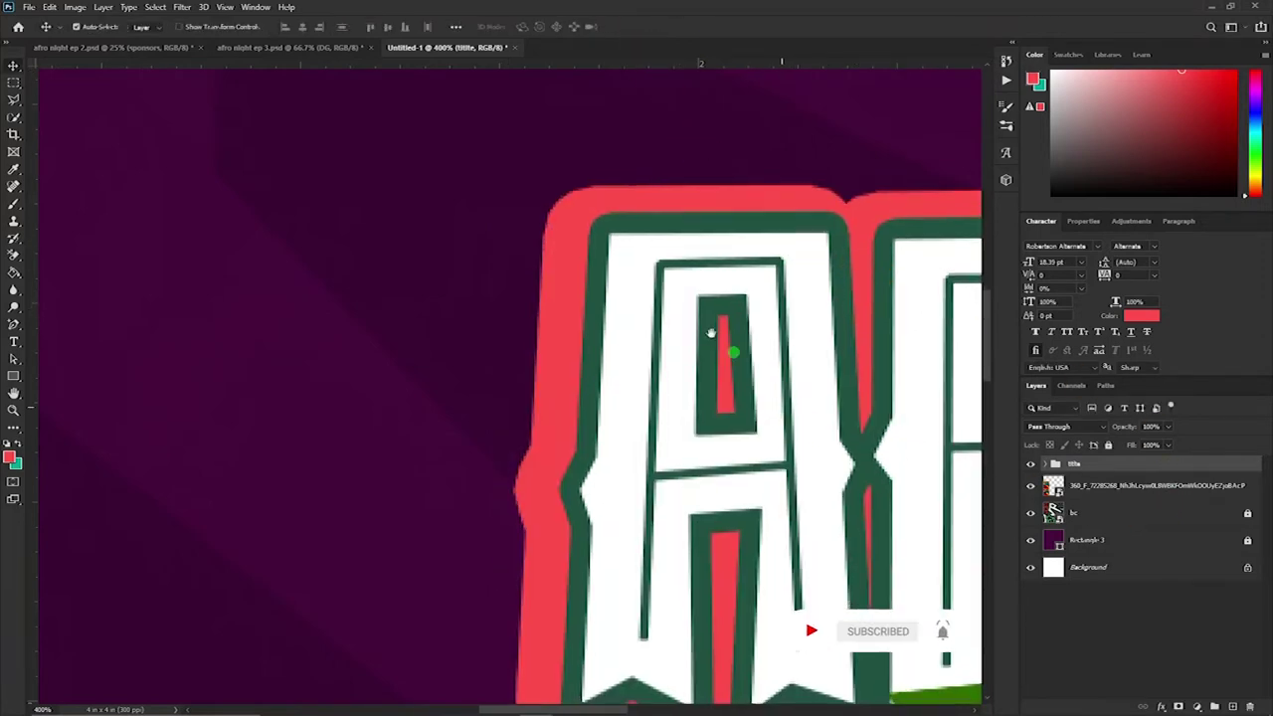
pyautogui.moveTo(710, 332); pyautogui.dragTo(560, 275)
pyautogui.rightClick(1070, 467)
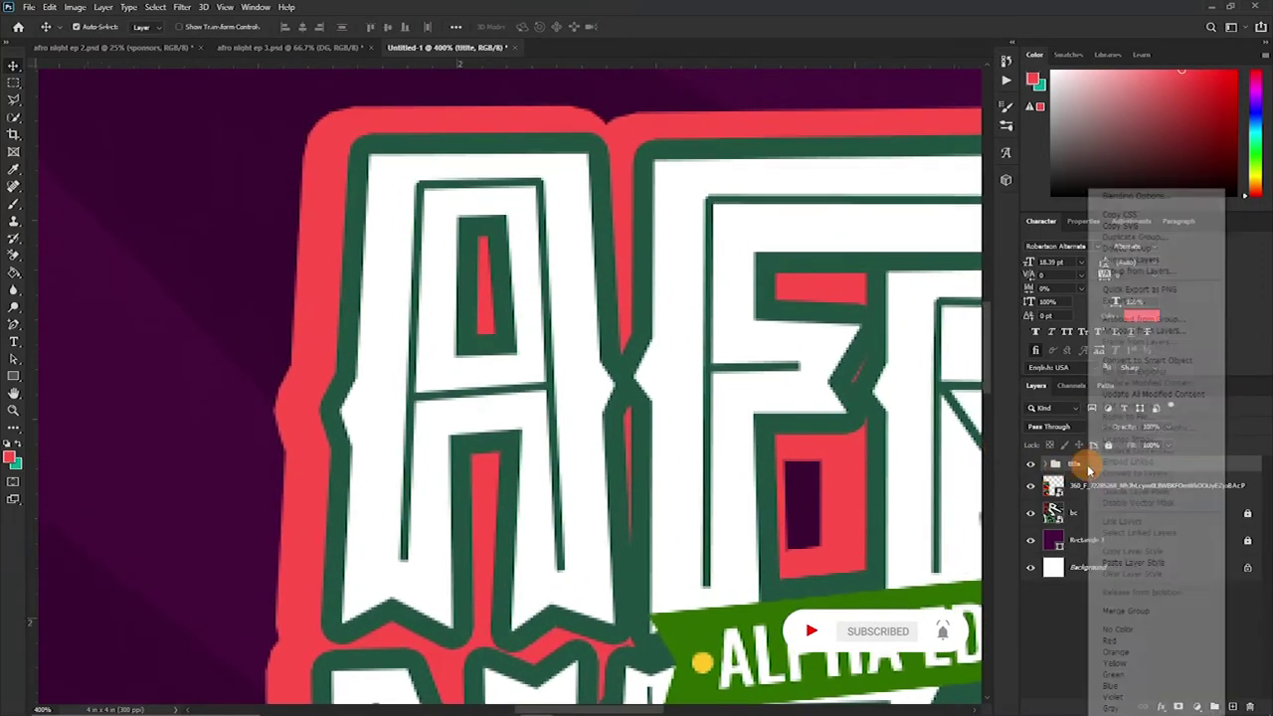
pyautogui.click(1114, 360)
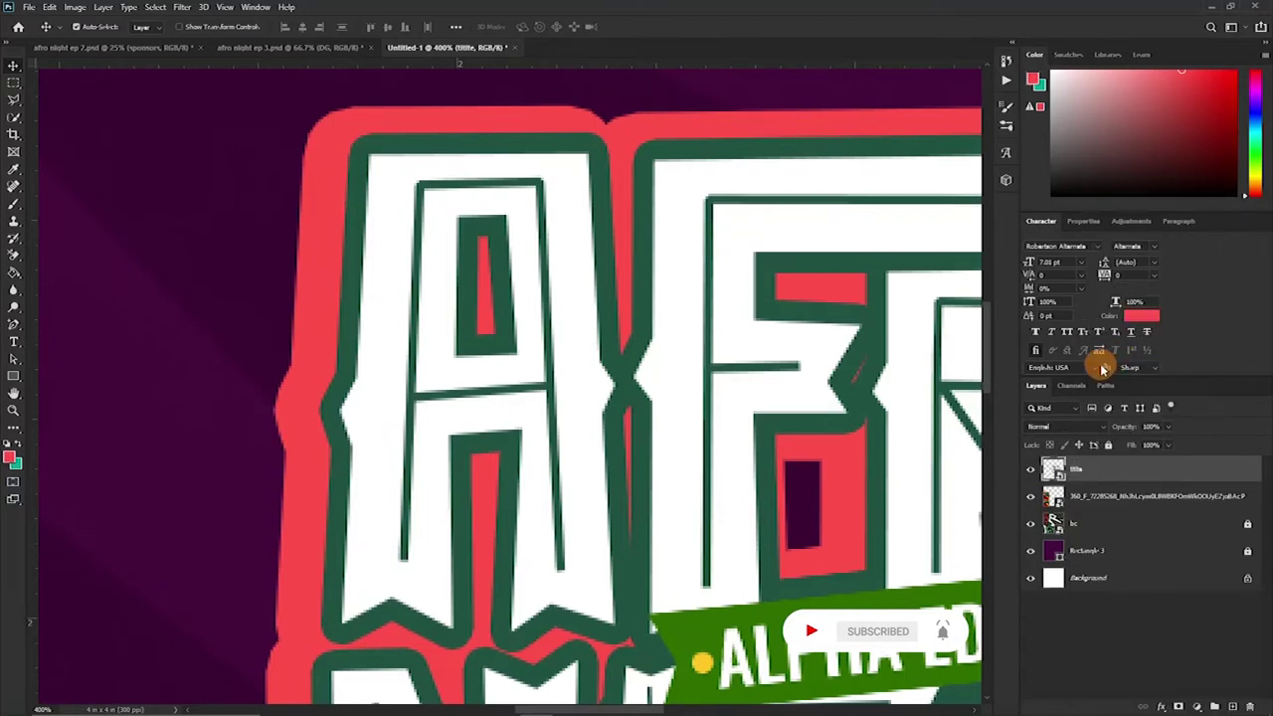
pyautogui.hotkey('ctrl', 't')
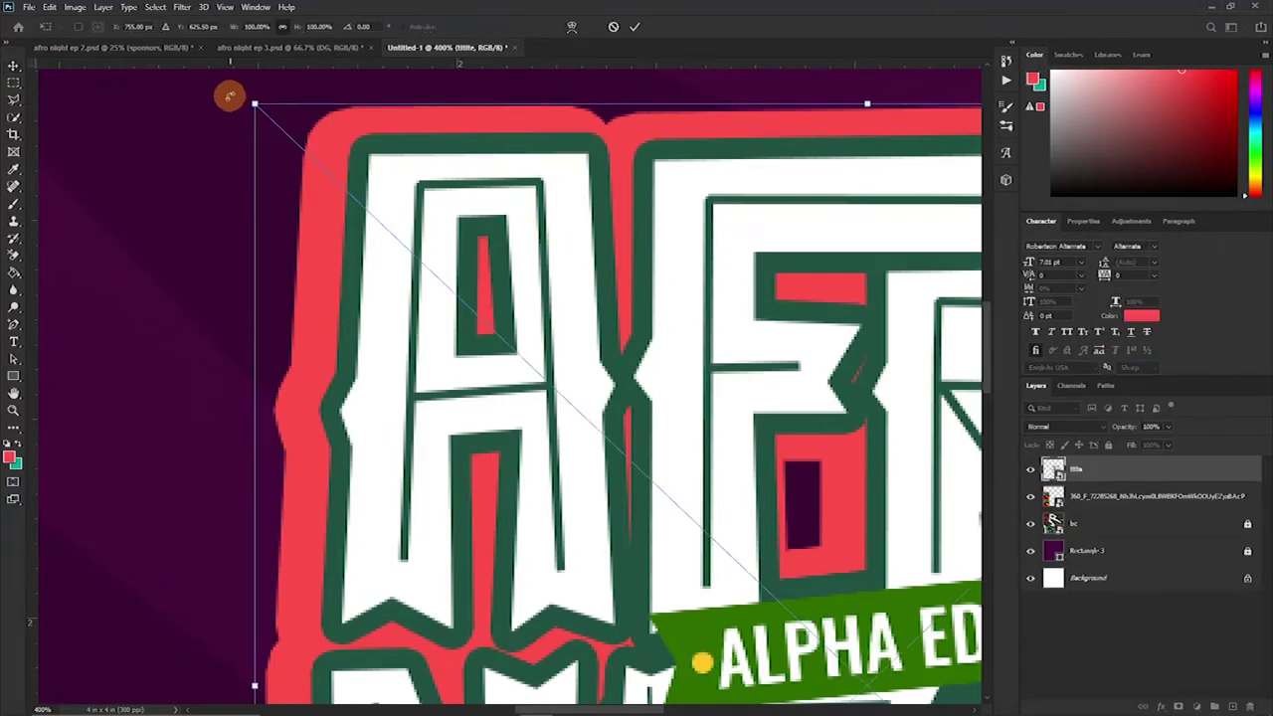
# - Shrink the title smart object to about 47% with free transform
pyautogui.moveTo(256, 104); pyautogui.dragTo(795, 494)
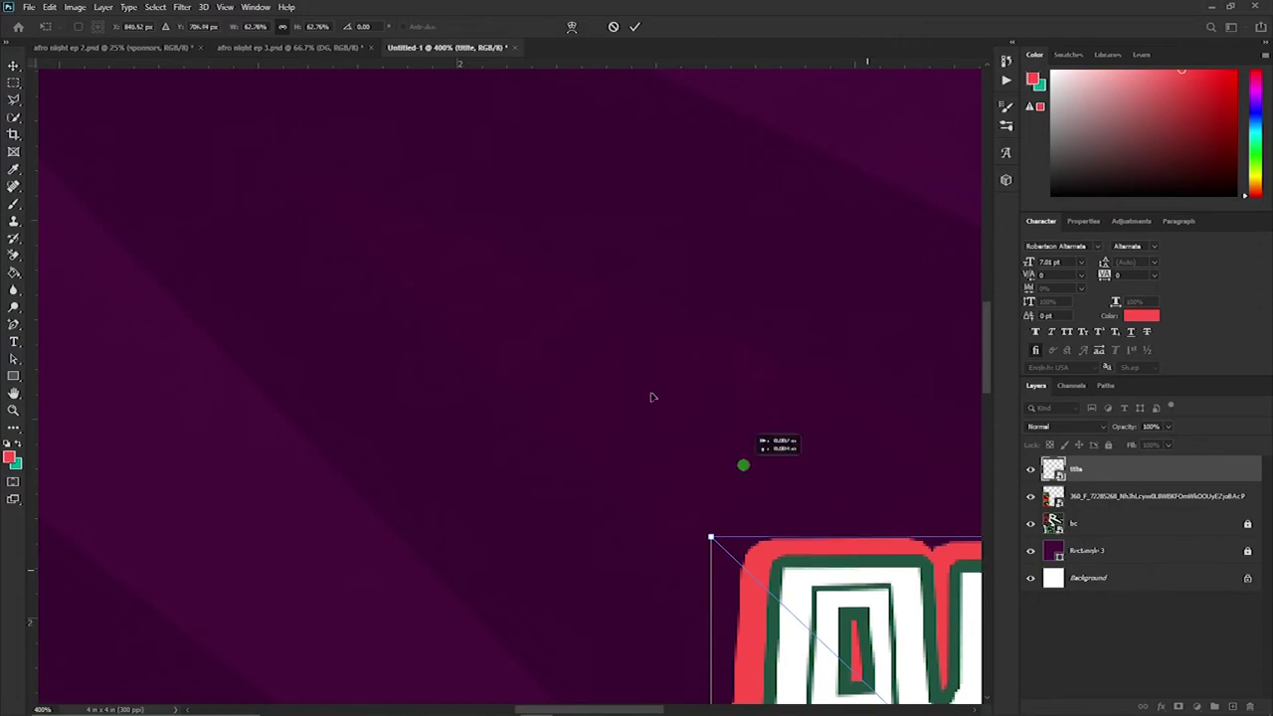
pyautogui.moveTo(875, 557); pyautogui.dragTo(350, 179)
pyautogui.moveTo(951, 148); pyautogui.dragTo(699, 270)
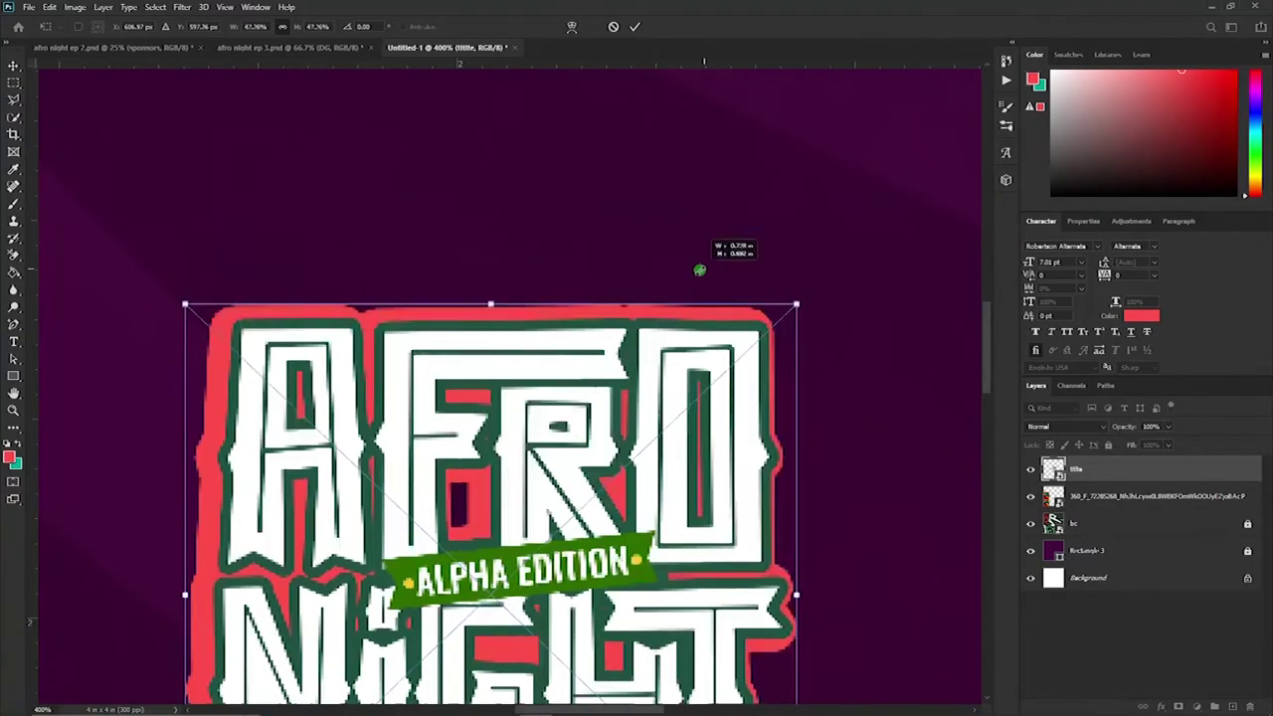
pyautogui.moveTo(520, 418); pyautogui.dragTo(512, 245)
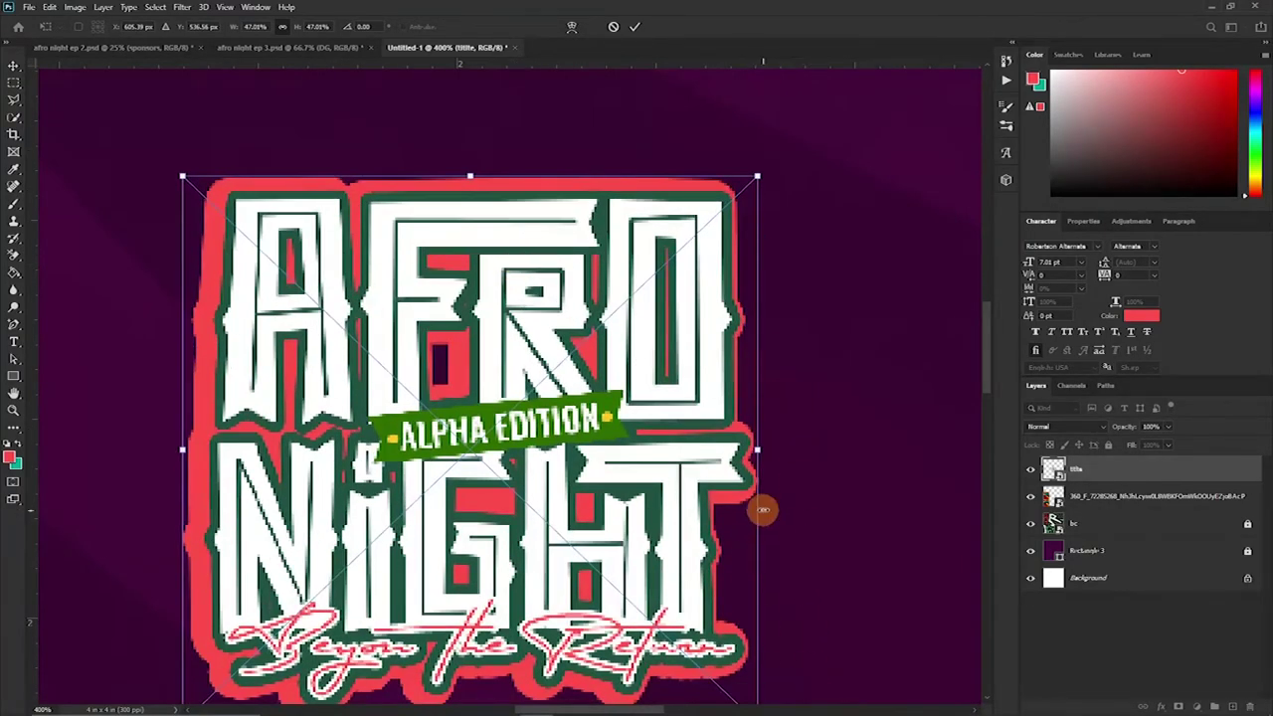
pyautogui.moveTo(762, 441); pyautogui.dragTo(744, 448)
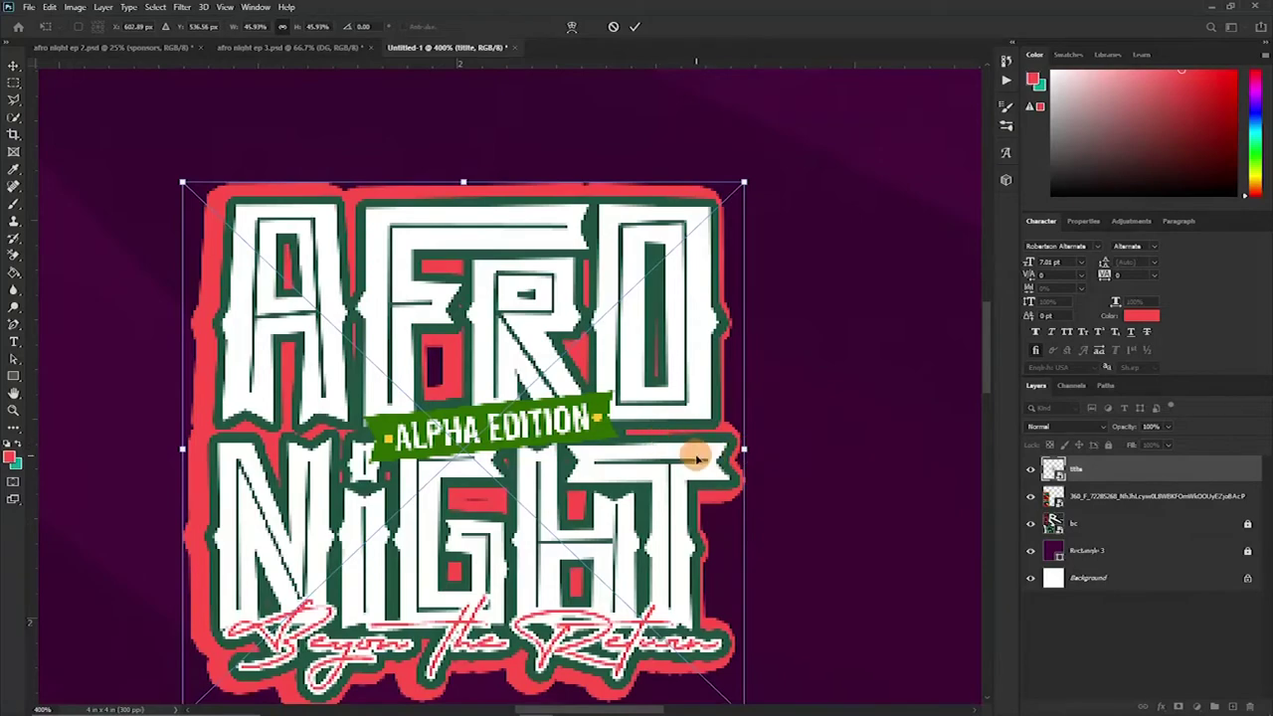
# - Place the title above the left pattern strip, tilted about 14° at 61%, and open title.psb
pyautogui.hotkey('ctrl', '-')
pyautogui.hotkey('ctrl', '-')
pyautogui.hotkey('ctrl', '-')
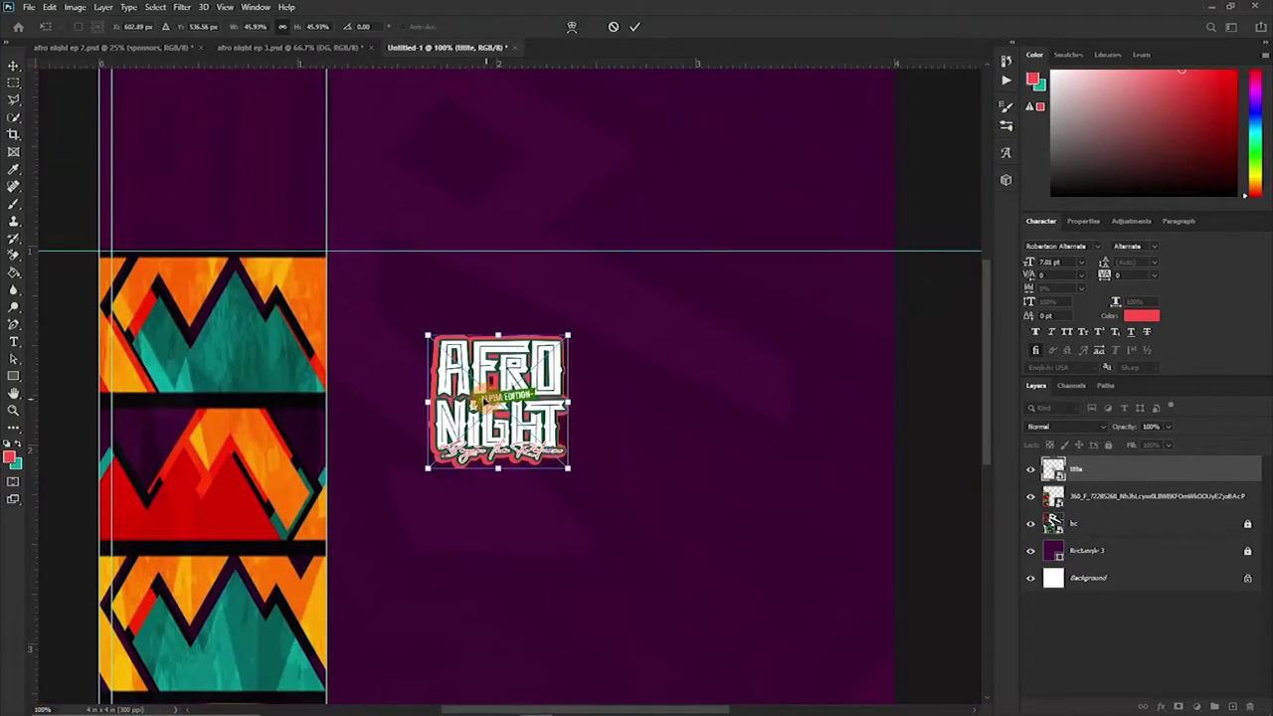
pyautogui.moveTo(623, 454); pyautogui.dragTo(799, 515)
pyautogui.moveTo(687, 466); pyautogui.dragTo(410, 194)
pyautogui.moveTo(494, 208)
pyautogui.mouseDown()
pyautogui.moveTo(475, 194)
pyautogui.moveTo(511, 205)
pyautogui.mouseUp()
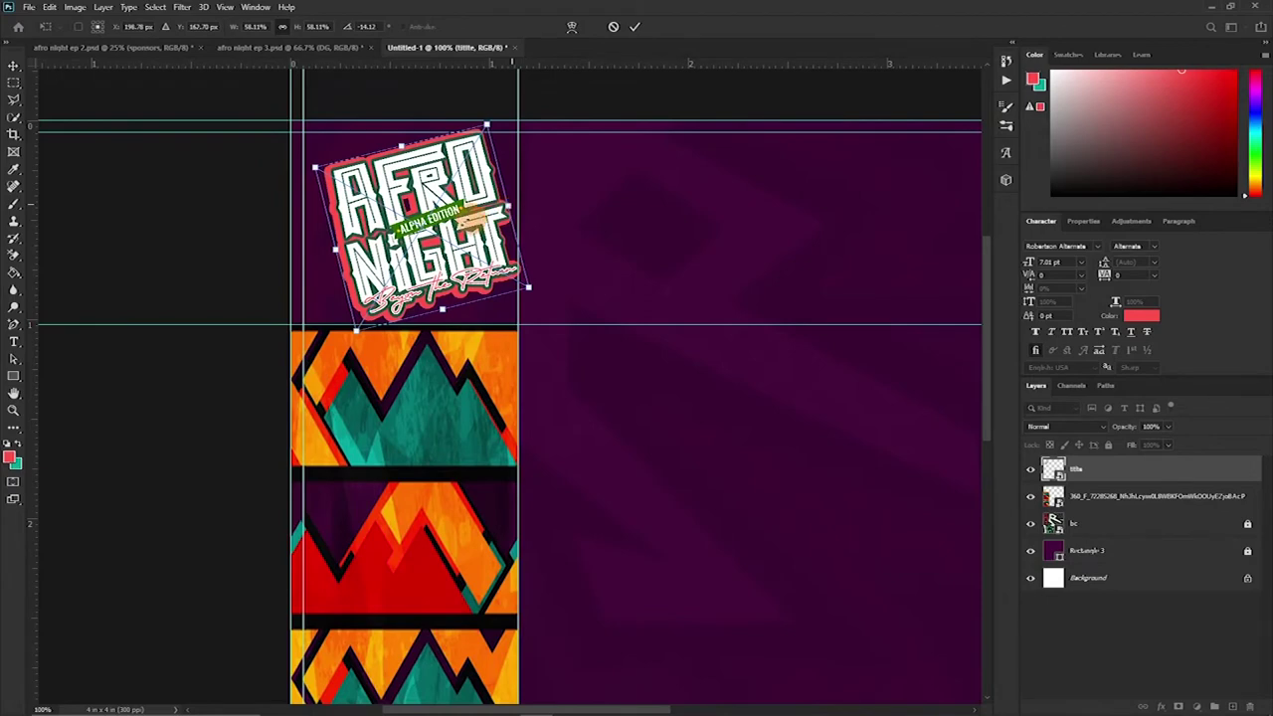
pyautogui.moveTo(384, 237); pyautogui.dragTo(360, 231)
pyautogui.moveTo(504, 281); pyautogui.dragTo(516, 290)
pyautogui.press('Return')
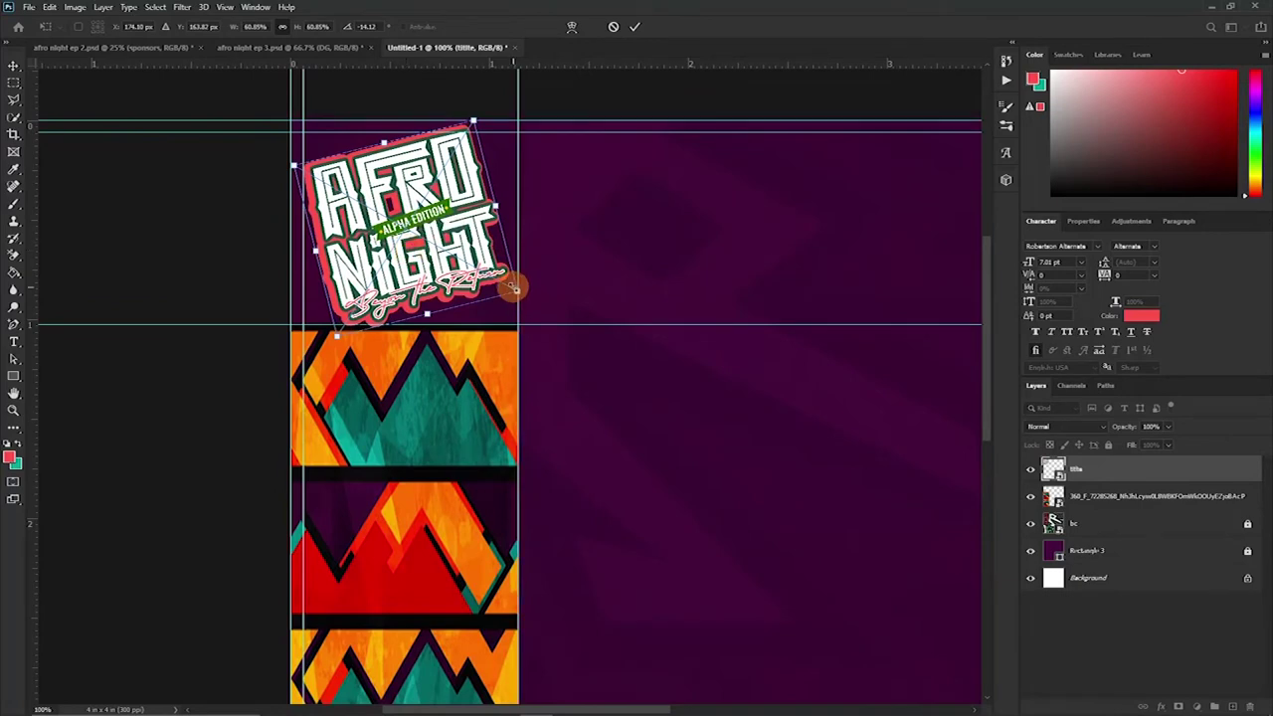
pyautogui.hotkey('ctrl', '+')
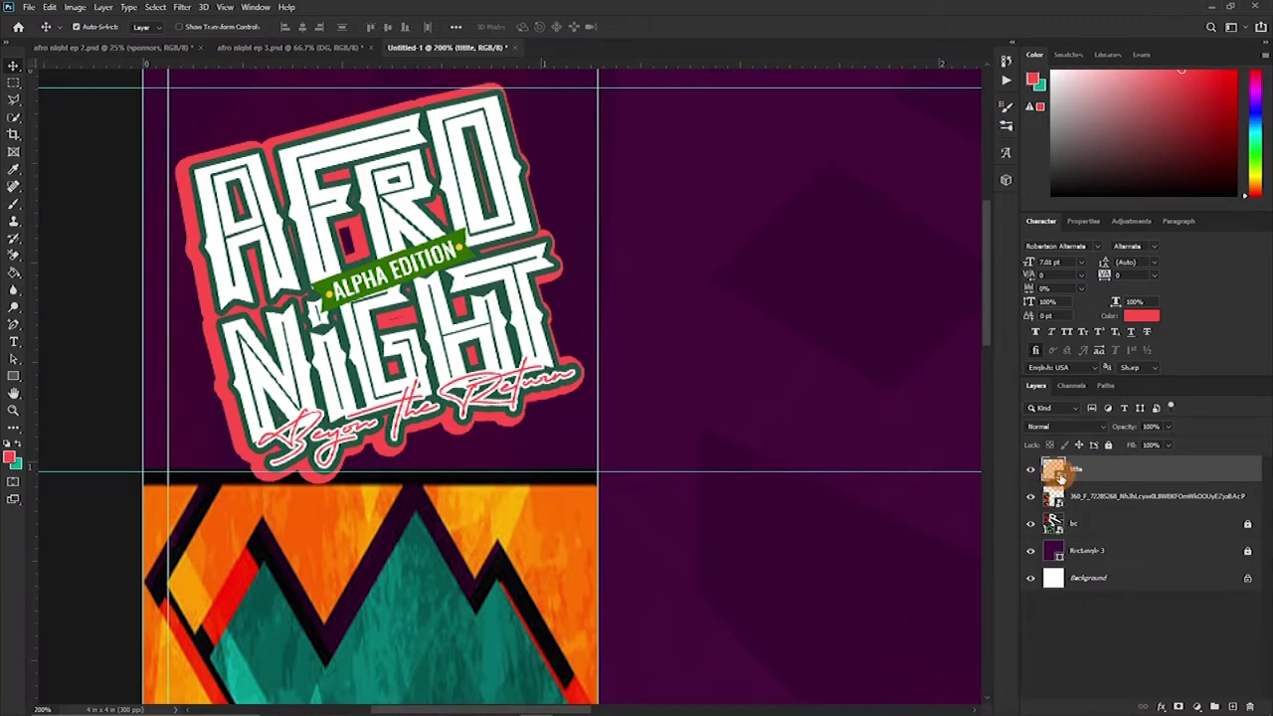
pyautogui.doubleClick(1056, 473)
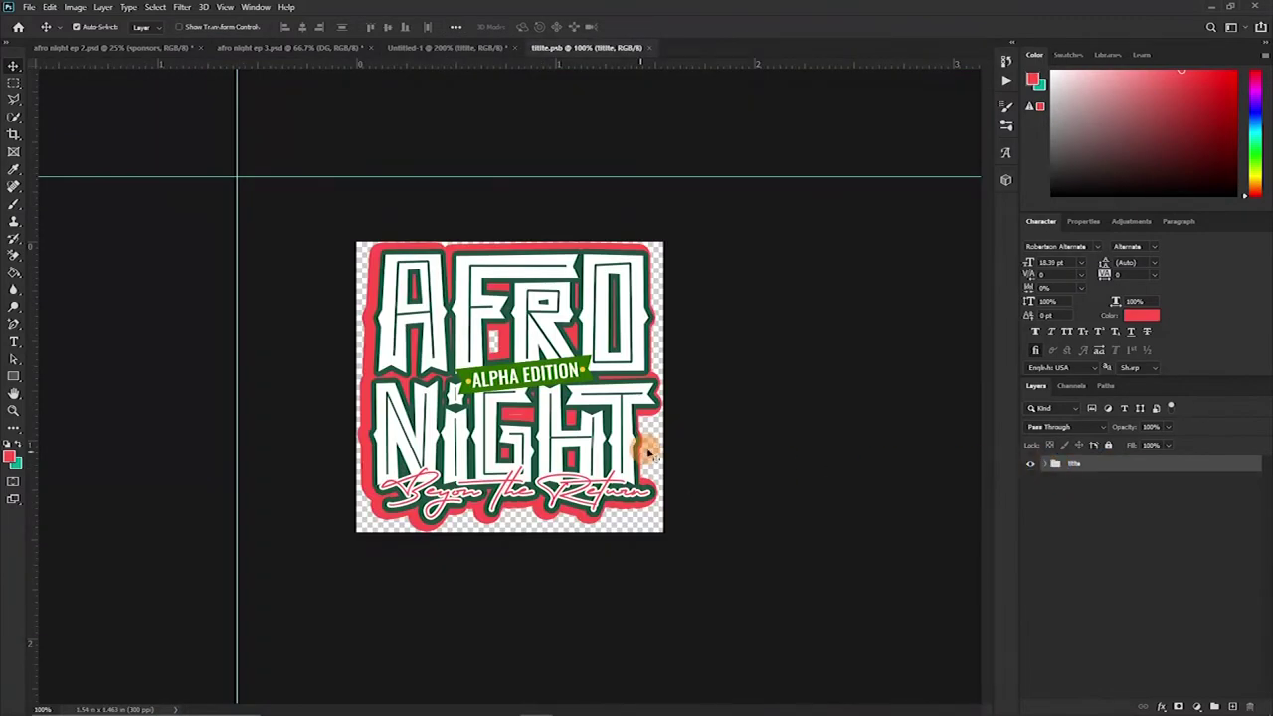
# - Move the ALPHA EDITION banner layer '1' out of the inner title group to the top of the stack
pyautogui.scroll(2, 520, 503)
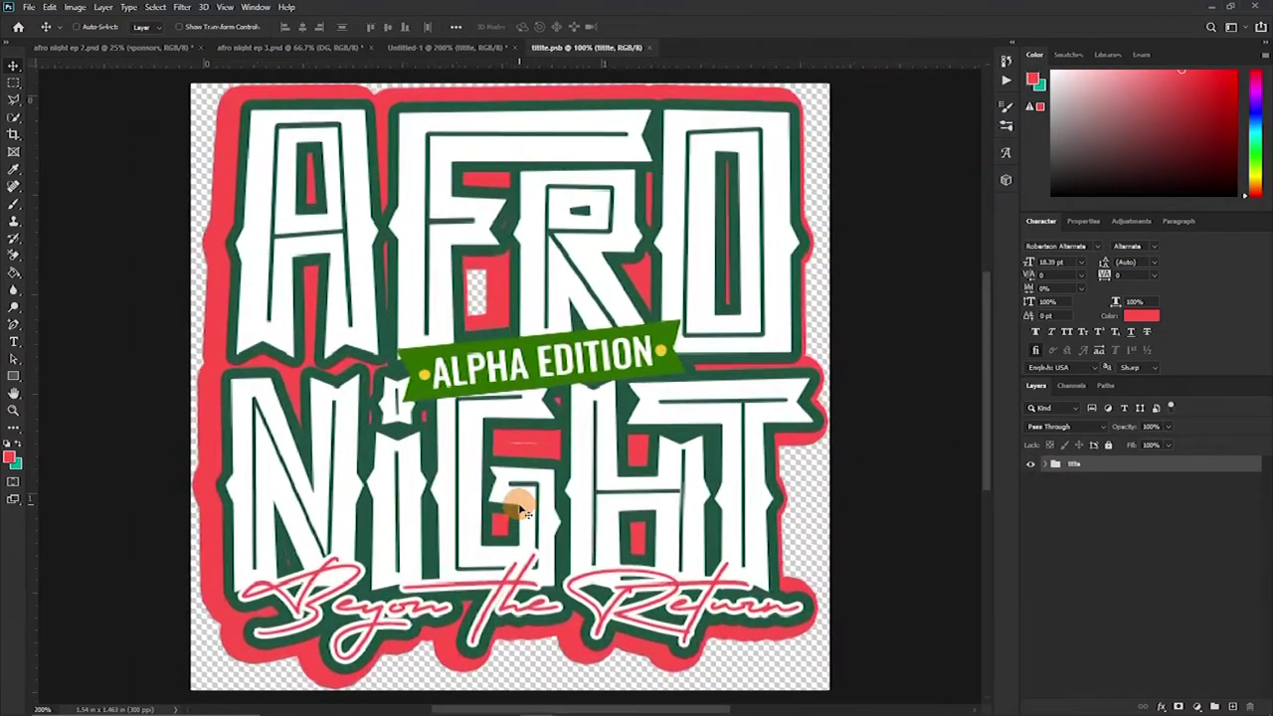
pyautogui.click(592, 378)
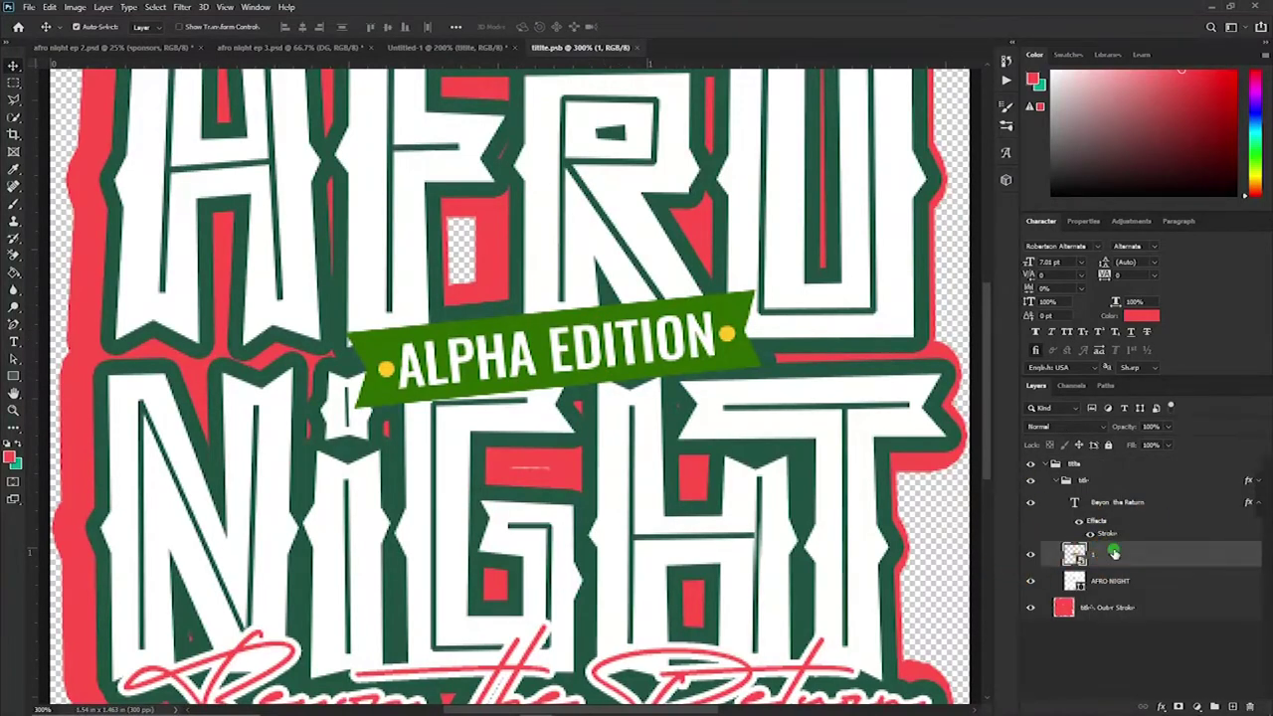
pyautogui.moveTo(1114, 553); pyautogui.dragTo(1074, 485)
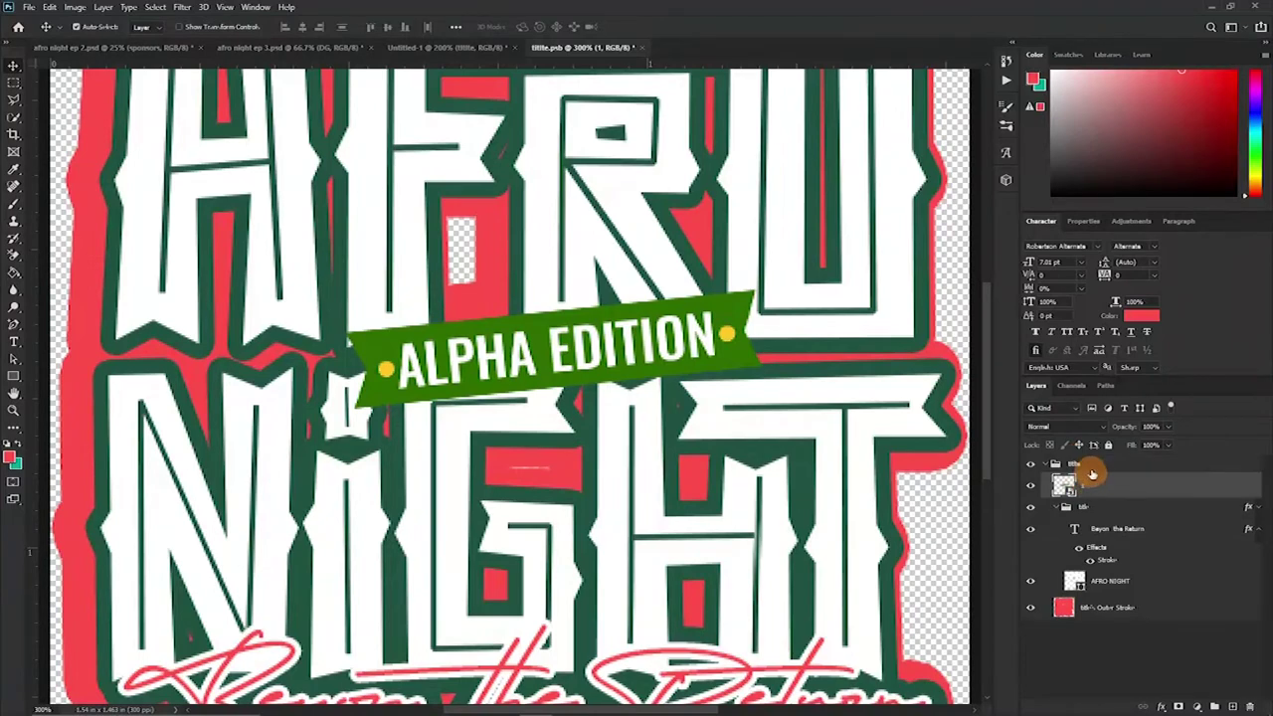
pyautogui.doubleClick(1193, 482)
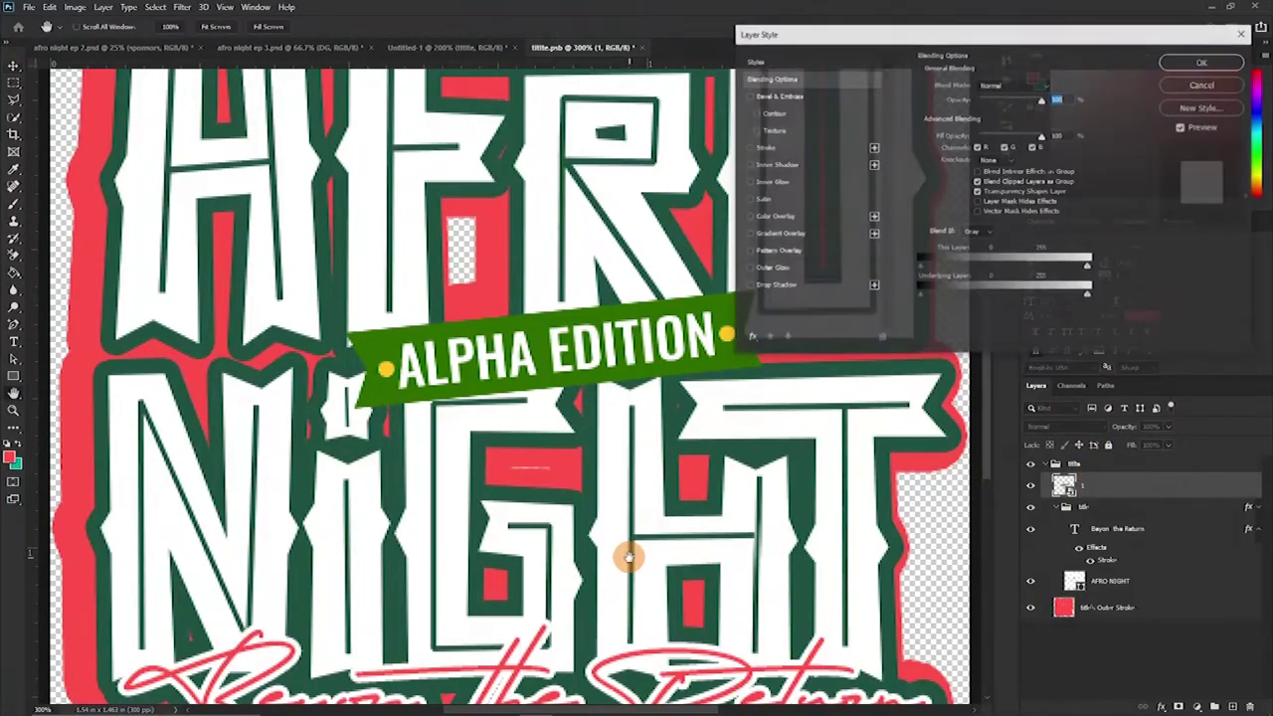
# - Give the ALPHA EDITION banner a drop shadow at 38% opacity with a shorter distance
pyautogui.click(747, 286)
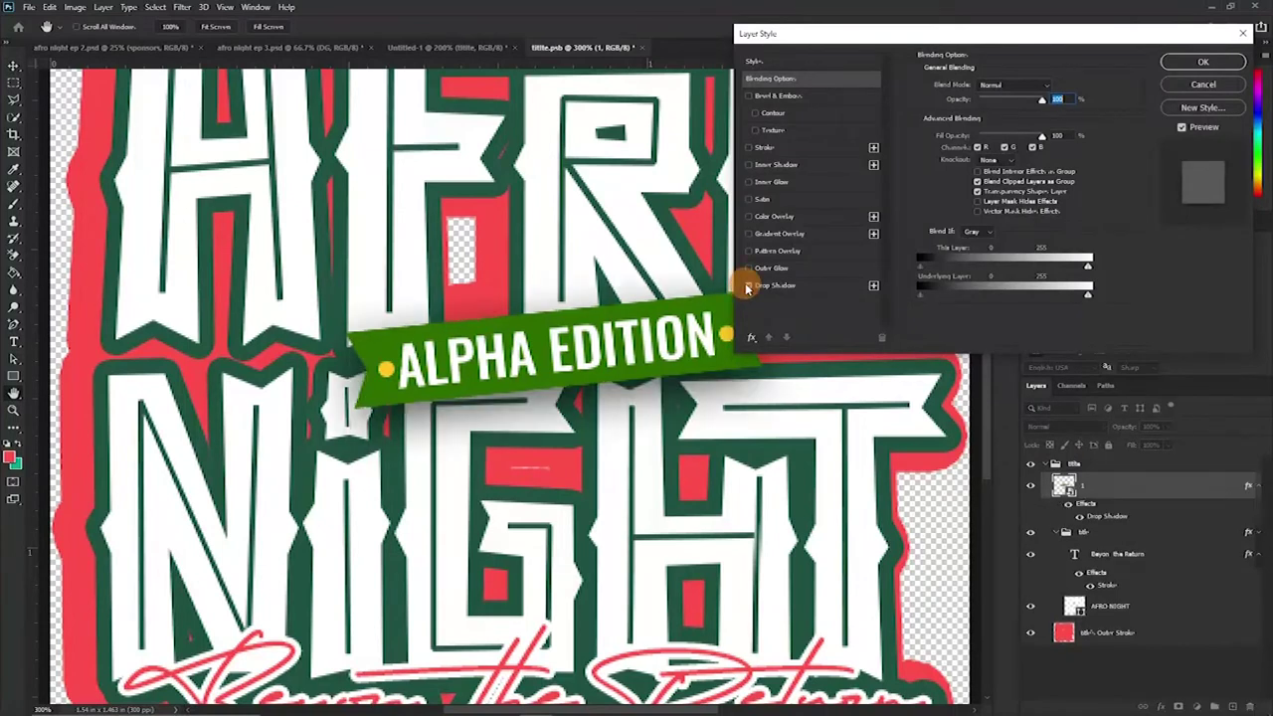
pyautogui.click(780, 285)
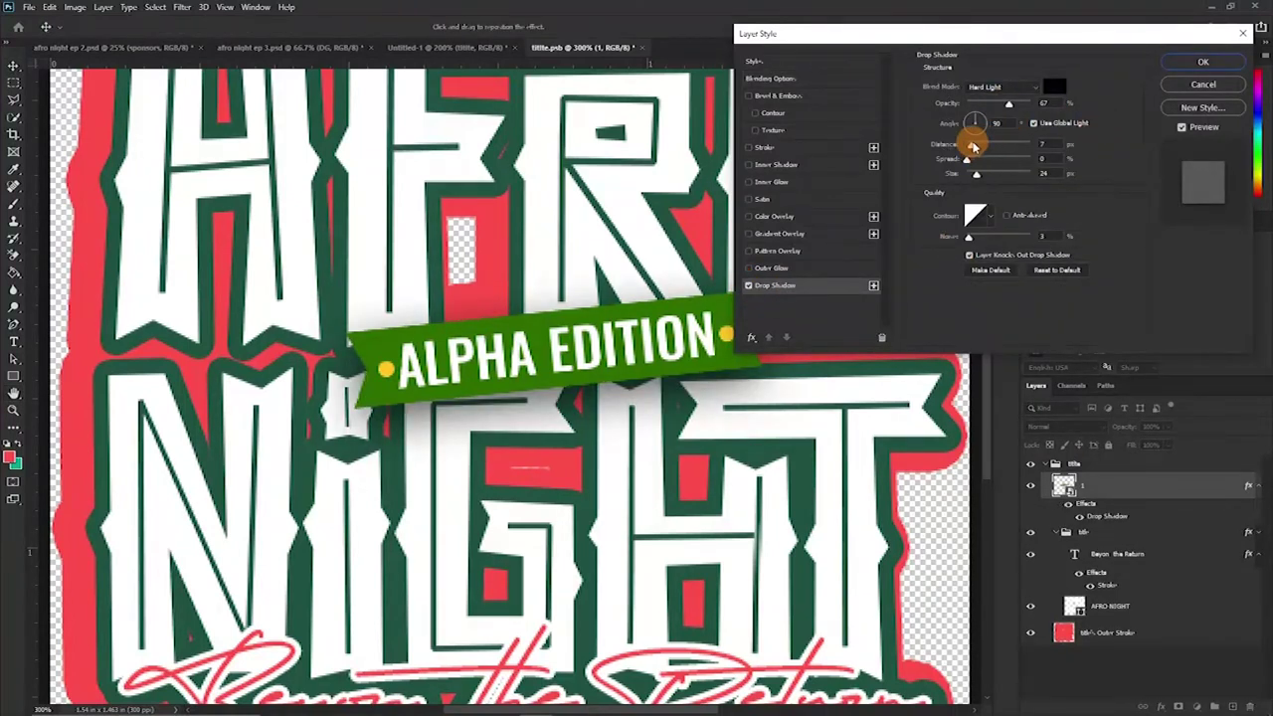
pyautogui.moveTo(1009, 105); pyautogui.dragTo(999, 106)
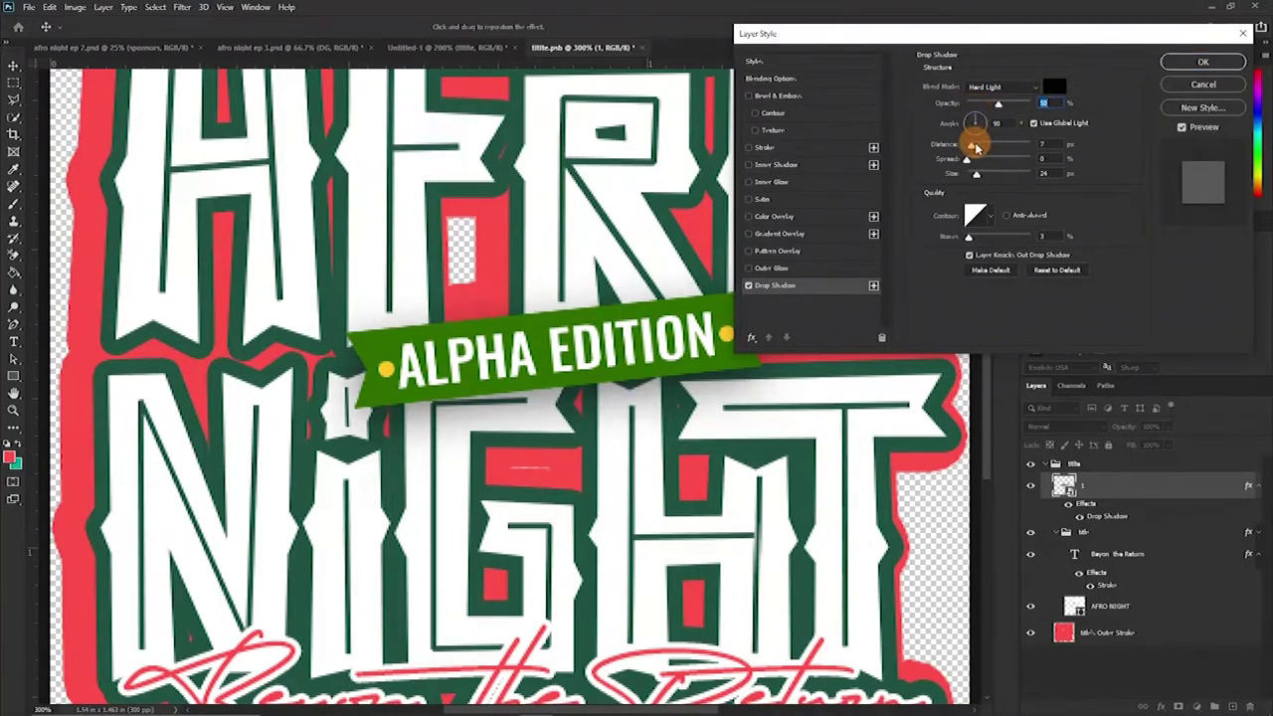
pyautogui.moveTo(972, 144)
pyautogui.mouseDown()
pyautogui.moveTo(951, 151)
pyautogui.moveTo(971, 147)
pyautogui.moveTo(974, 169)
pyautogui.mouseUp()
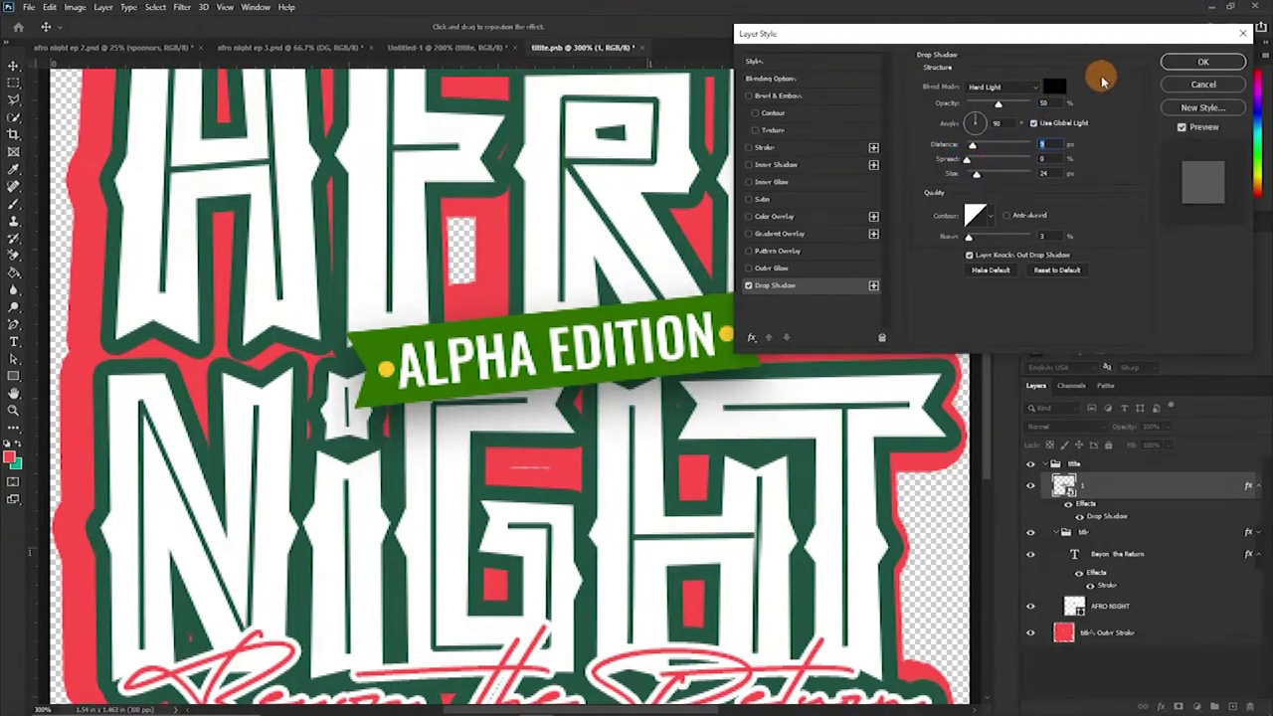
pyautogui.moveTo(998, 104); pyautogui.dragTo(990, 104)
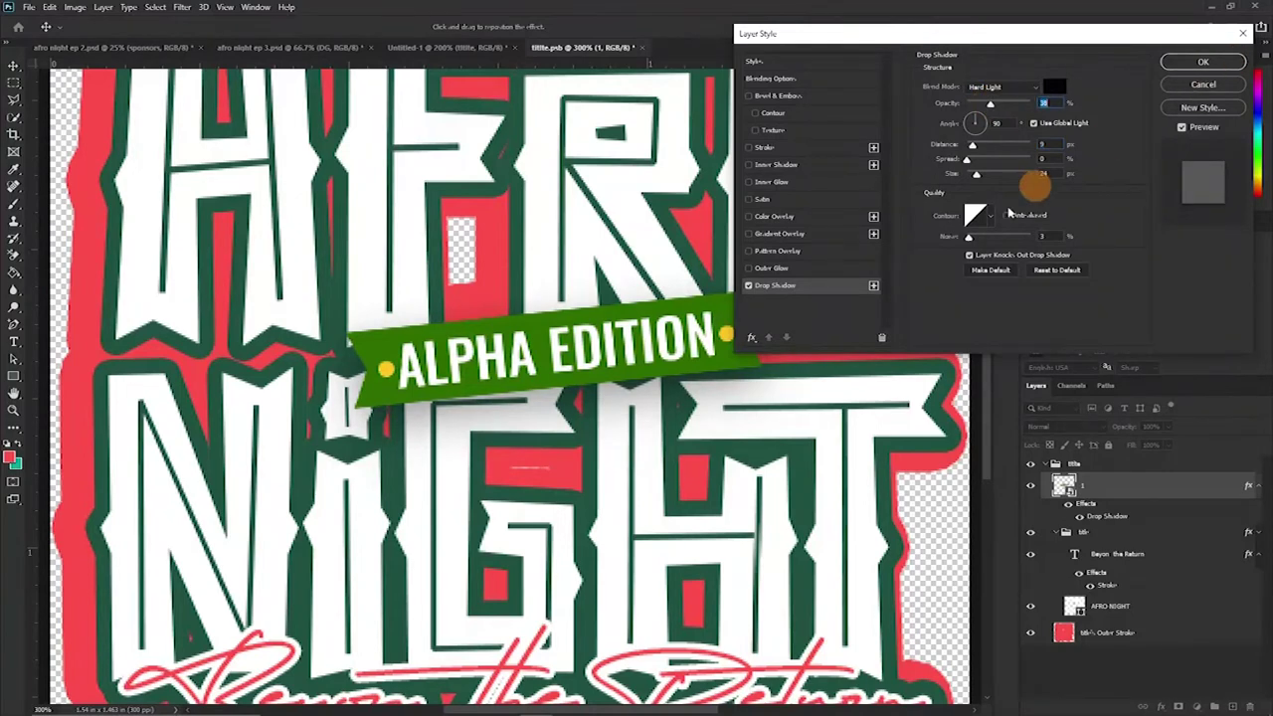
pyautogui.click(1221, 61)
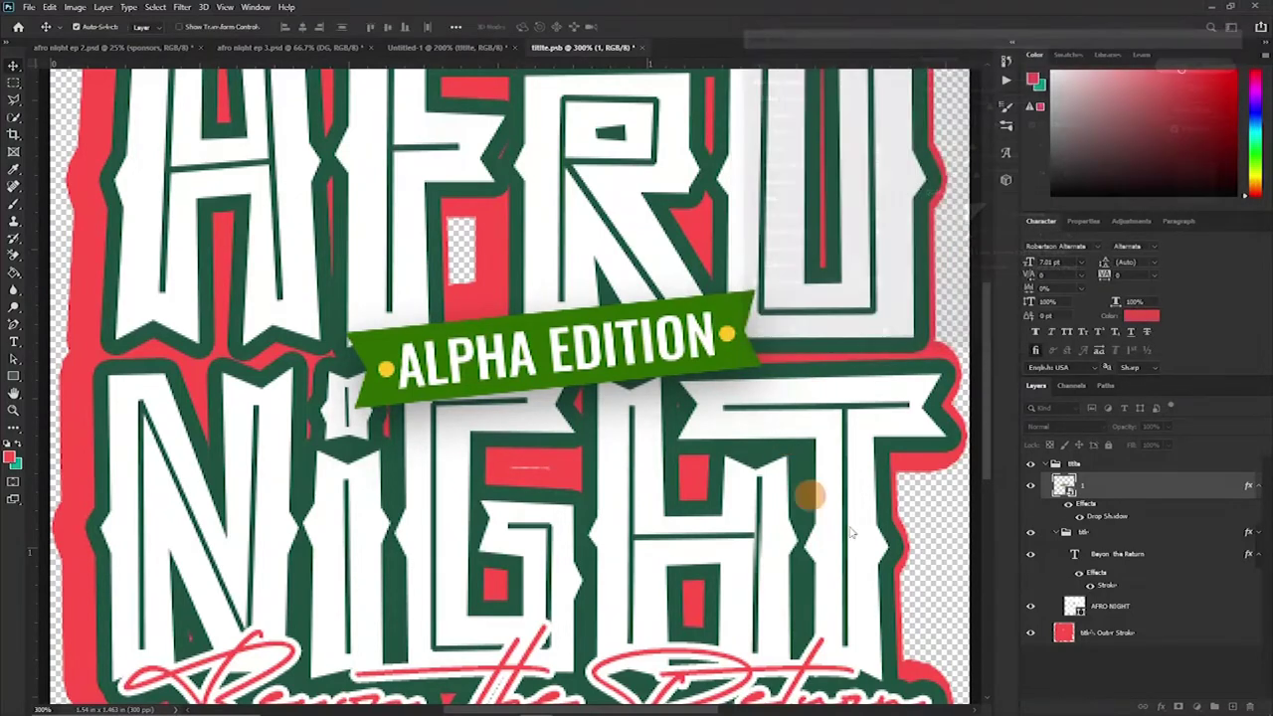
pyautogui.hotkey('ctrl', '0')
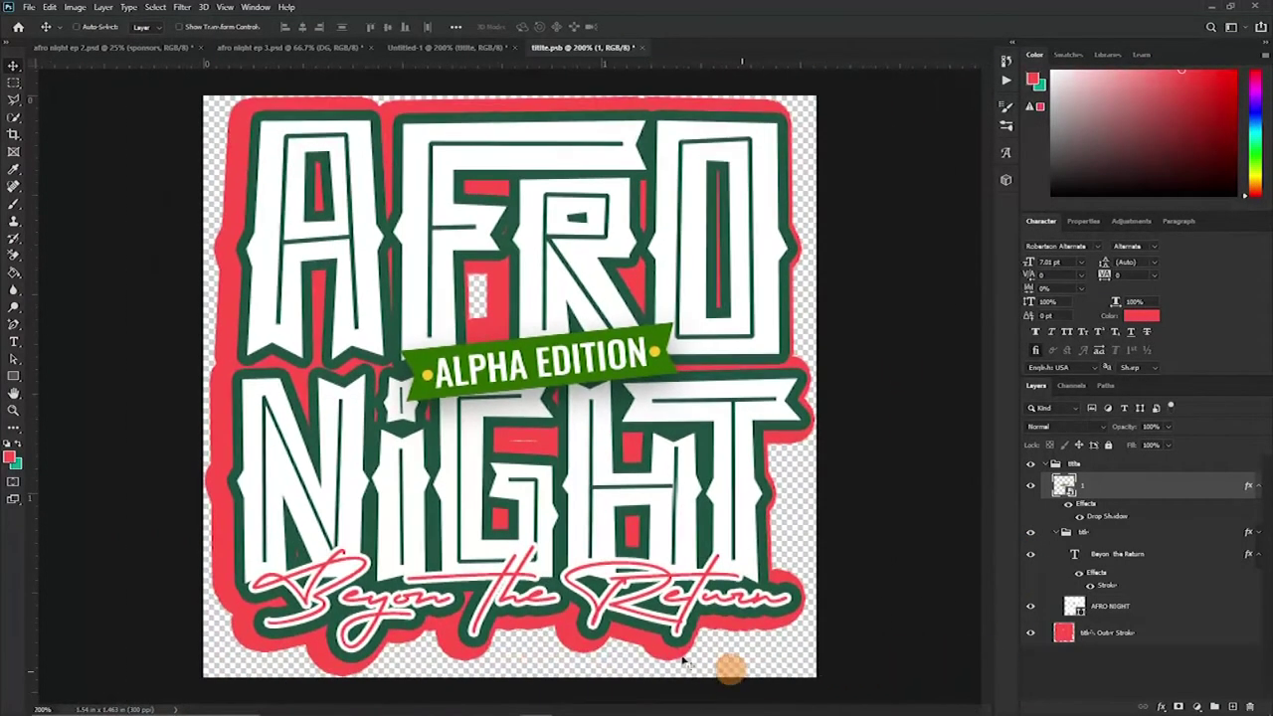
pyautogui.hotkey('ctrl', '1')
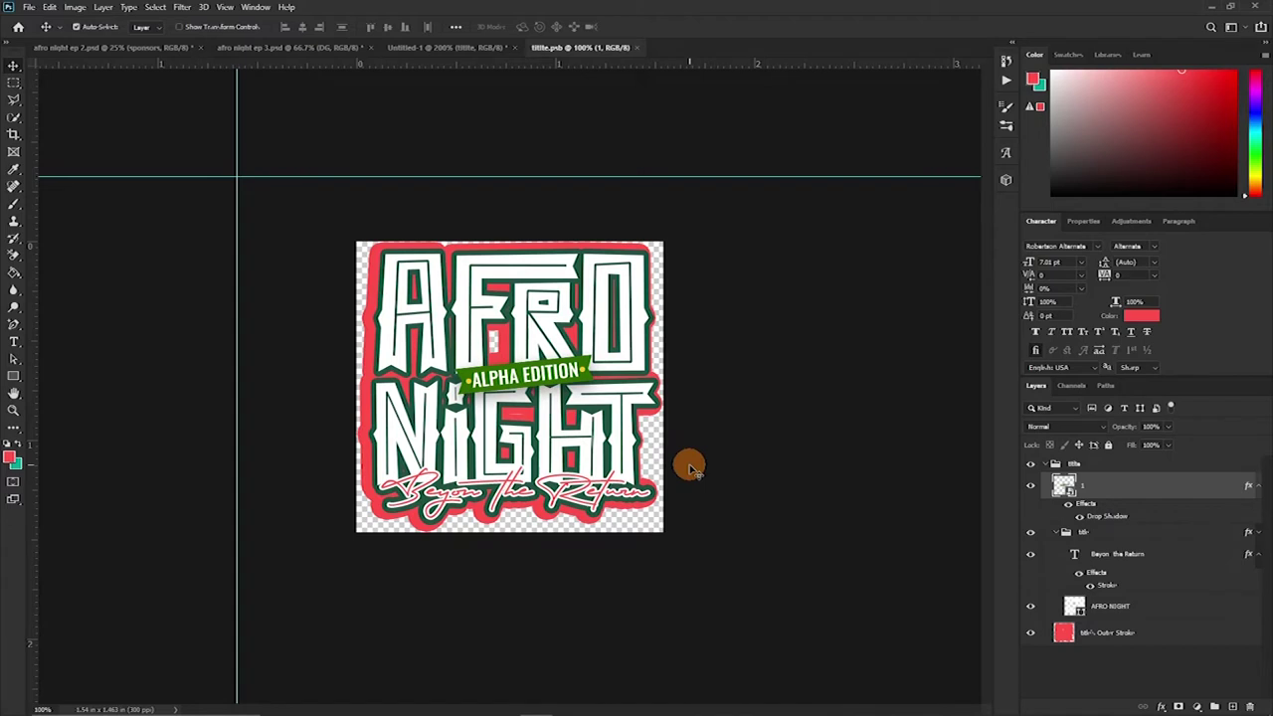
# - Add a red Oswald PERFORMING heading at the top of the Untitled-1 flyer
pyautogui.click(443, 47)
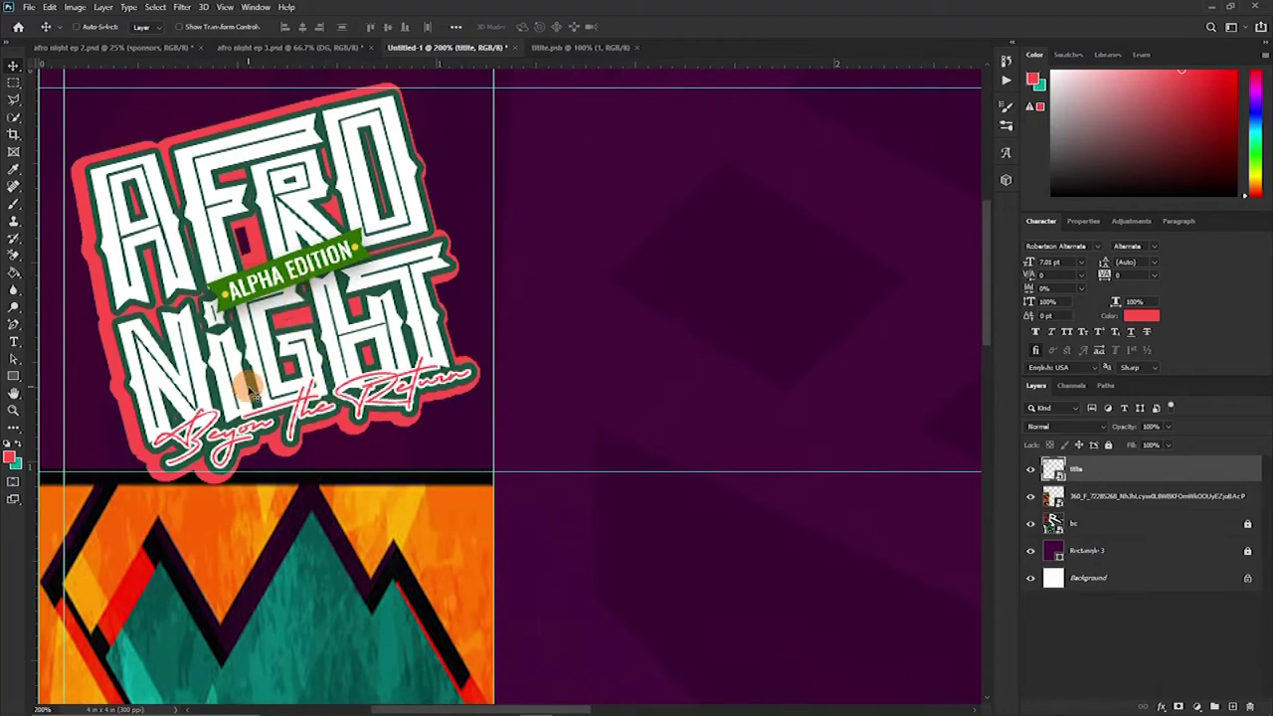
pyautogui.hotkey('ctrl', '-')
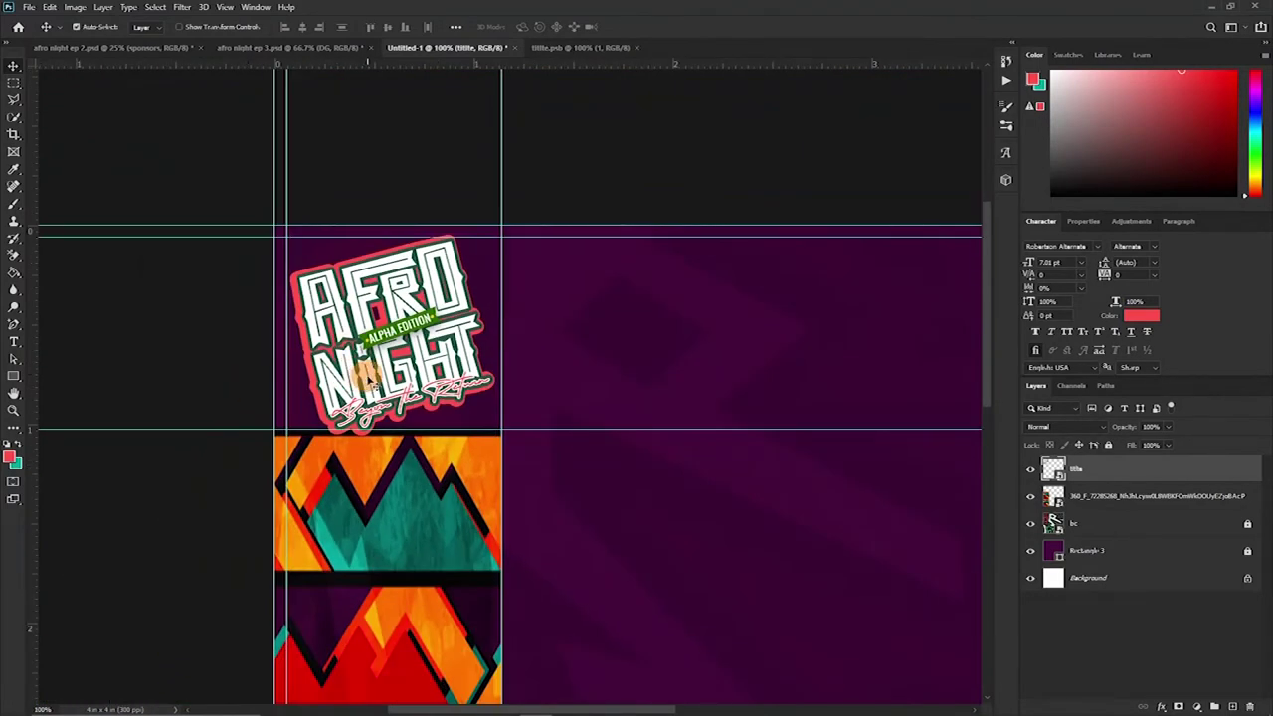
pyautogui.hscroll(5, 562, 421)
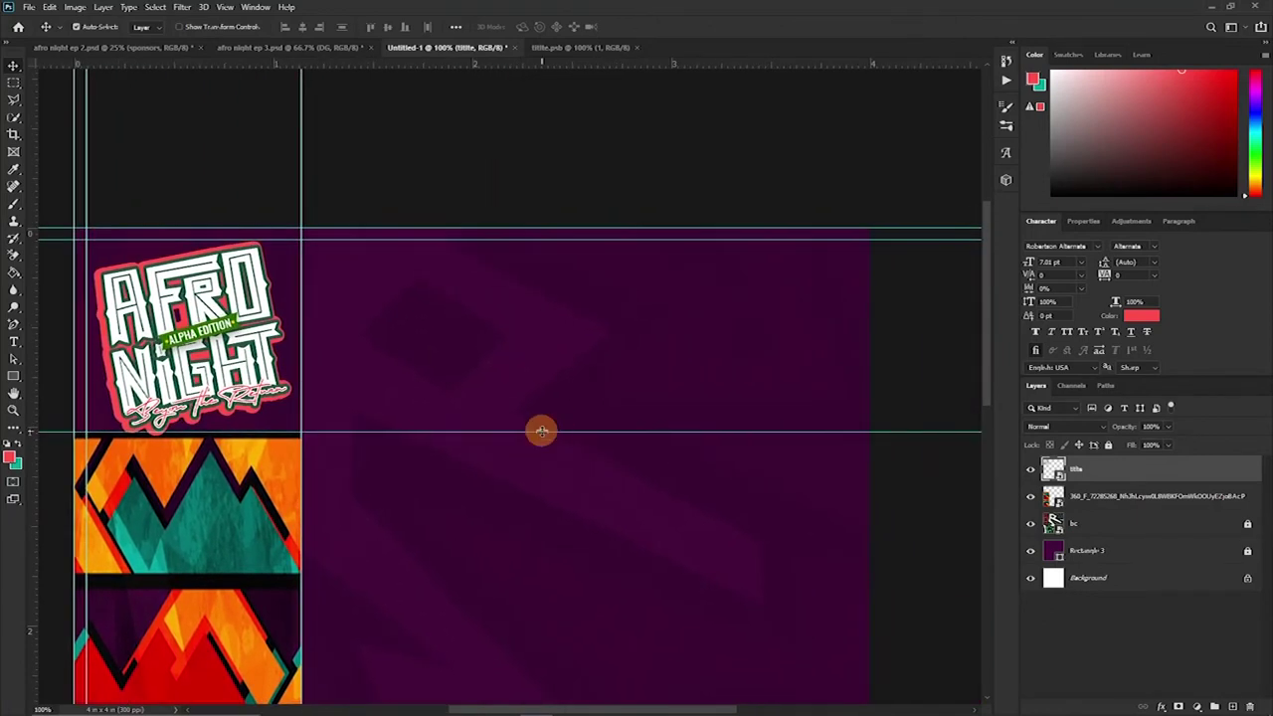
pyautogui.press('t')
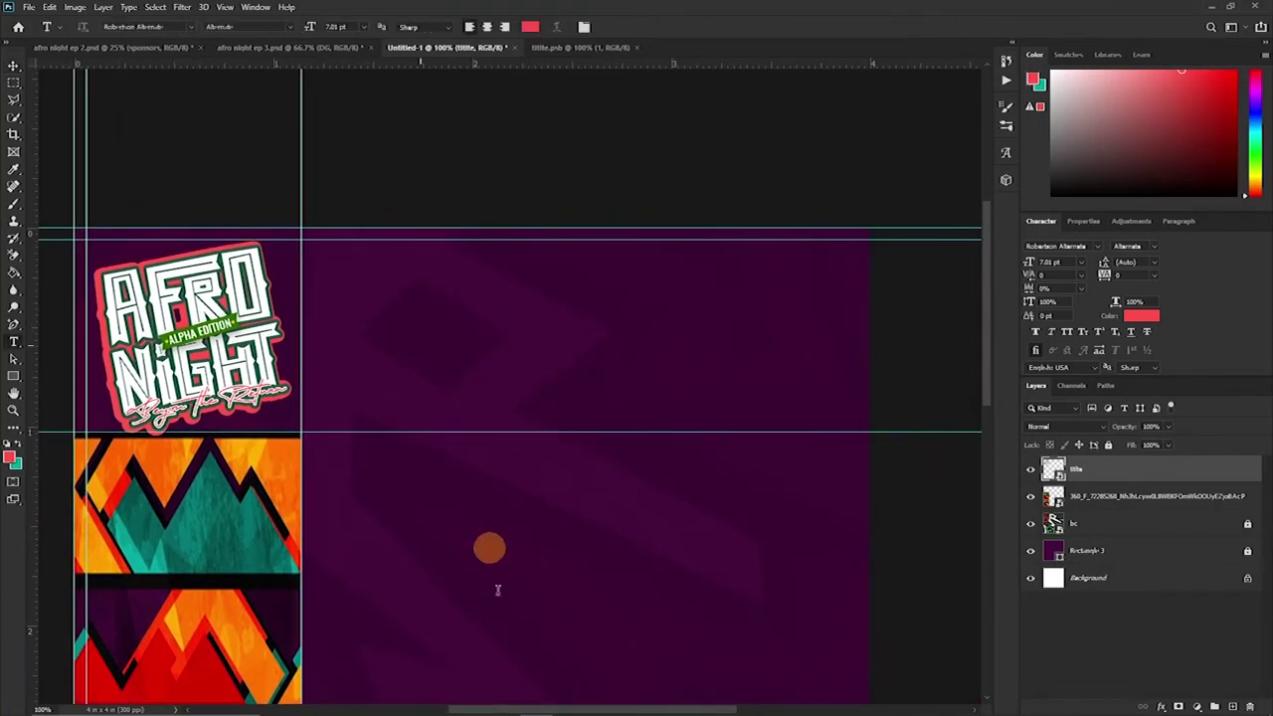
pyautogui.click(419, 339)
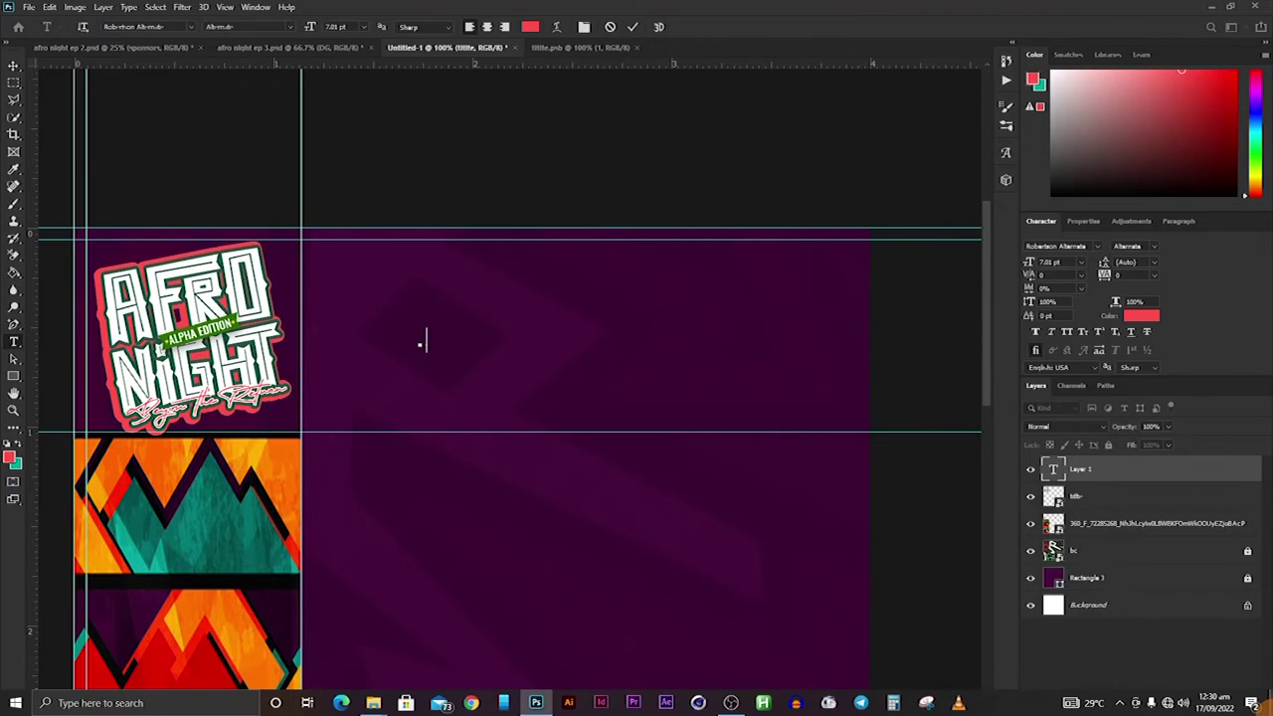
pyautogui.write('PERFORMING')
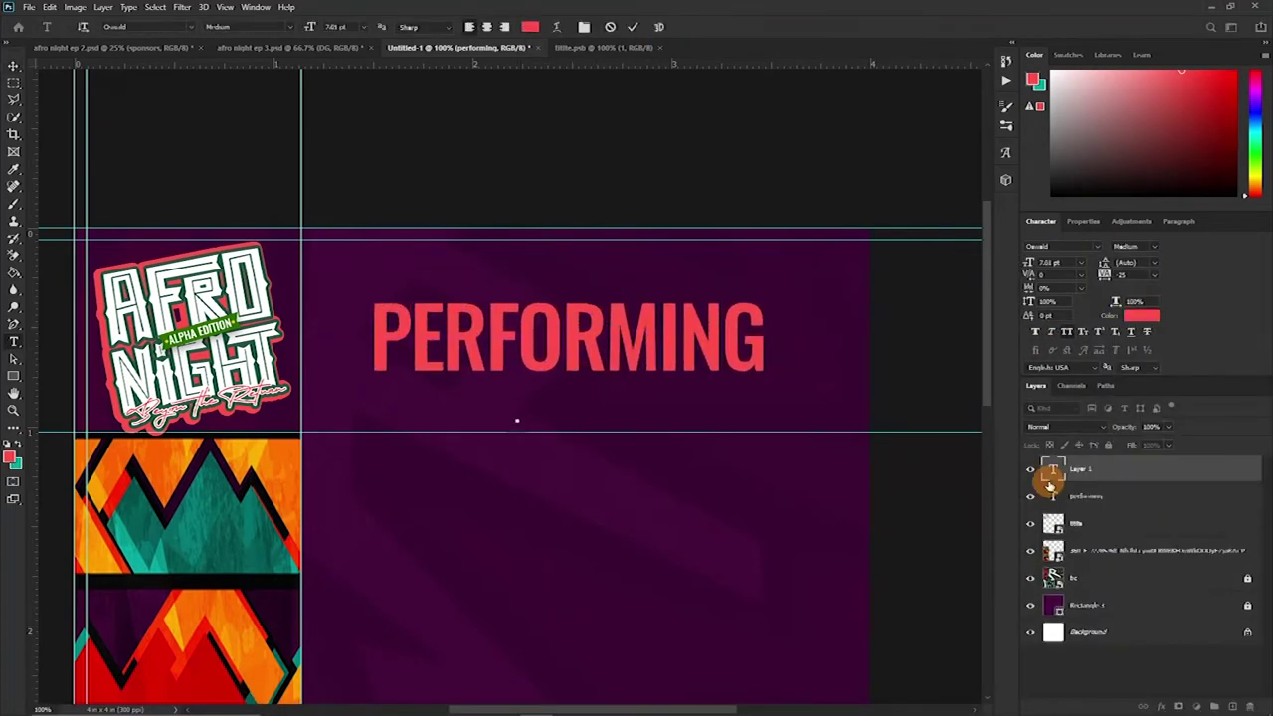
# - Add the white Robertson Alternate script Artists line beneath it and select both heading layers
pyautogui.click(1060, 308)
pyautogui.click(20, 105)
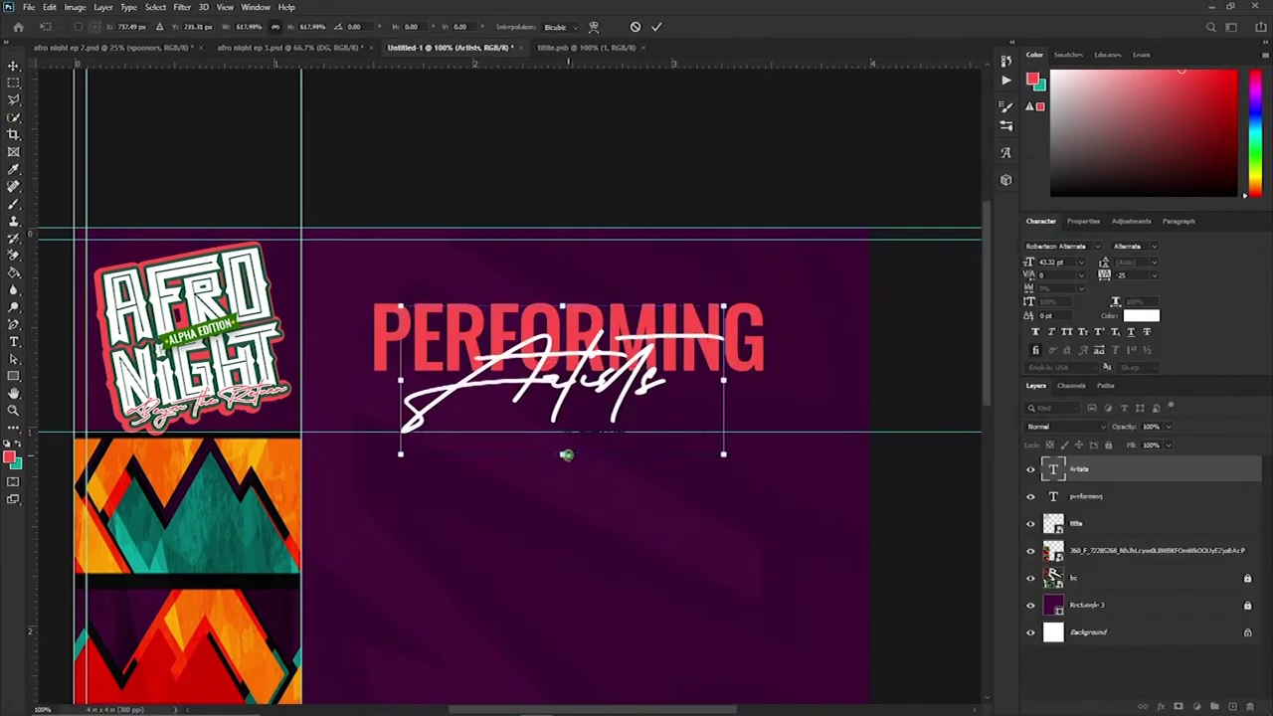
pyautogui.moveTo(542, 97); pyautogui.dragTo(788, 276)
pyautogui.hotkey('ctrl', '-')
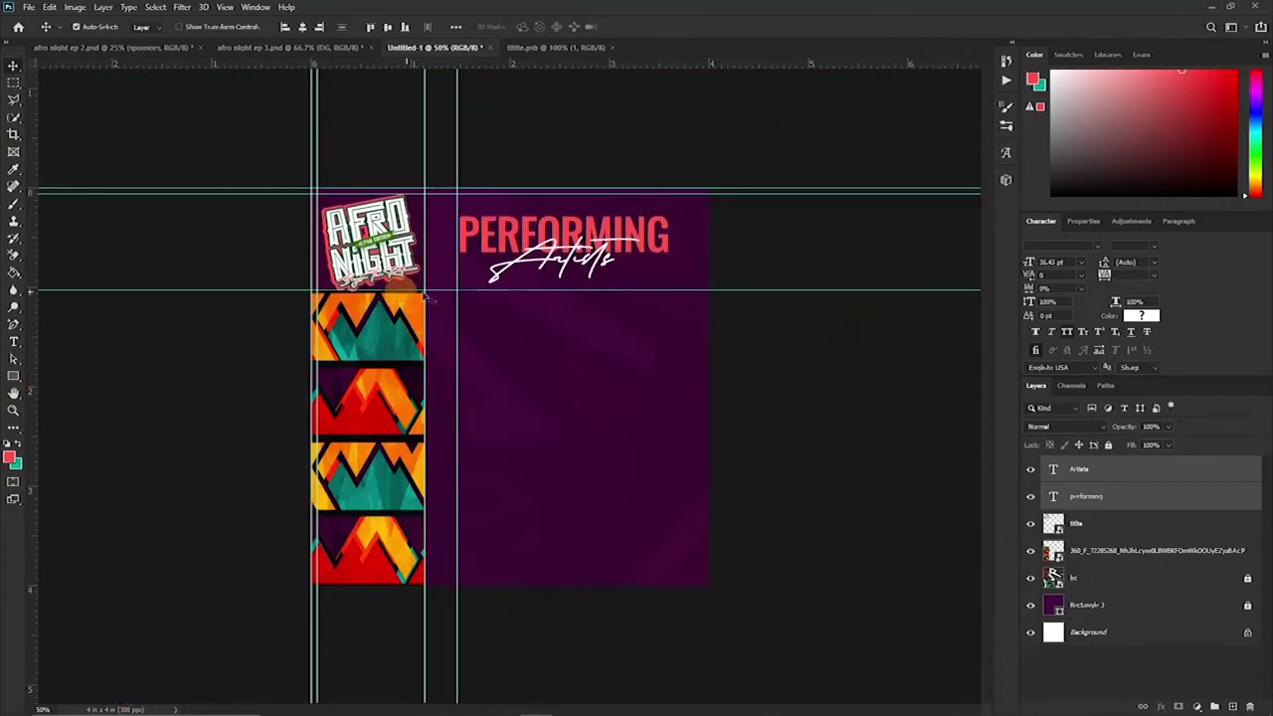
pyautogui.click(13, 378)
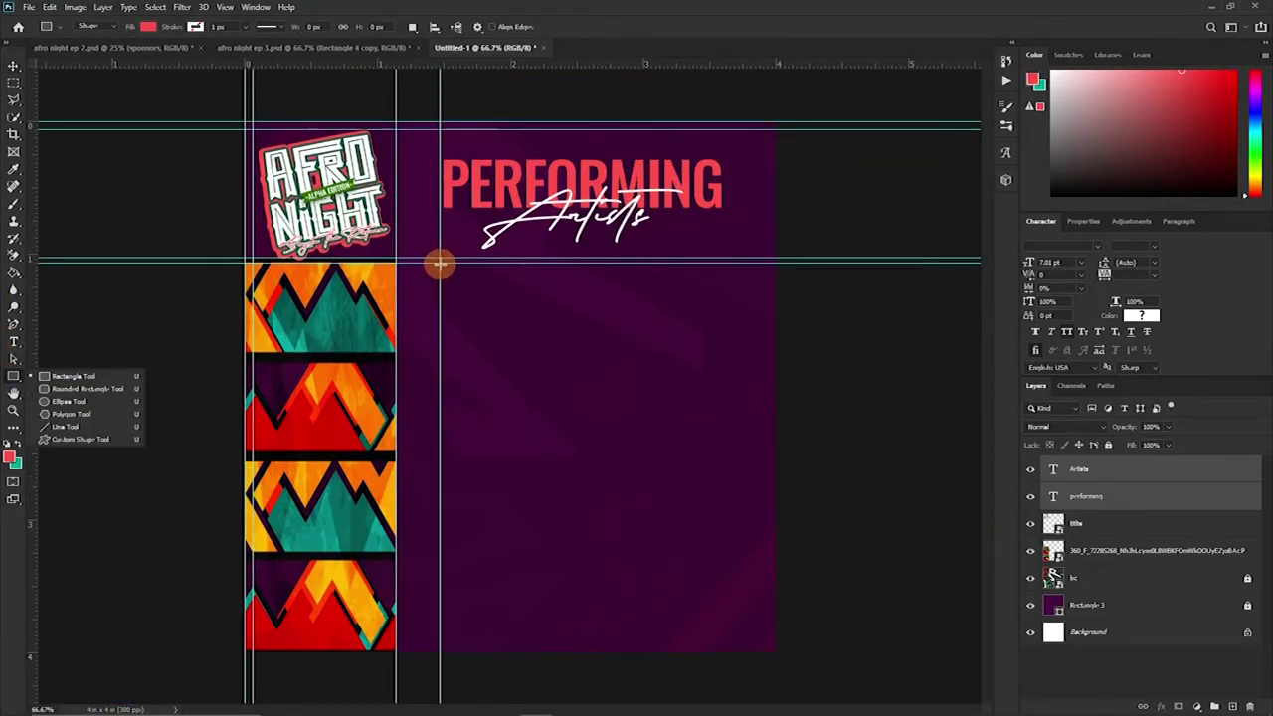
# - Draw a 293 × 202 px rectangle below the heading, fill it teal #057d74, and nudge it left
pyautogui.moveTo(441, 263); pyautogui.dragTo(567, 352)
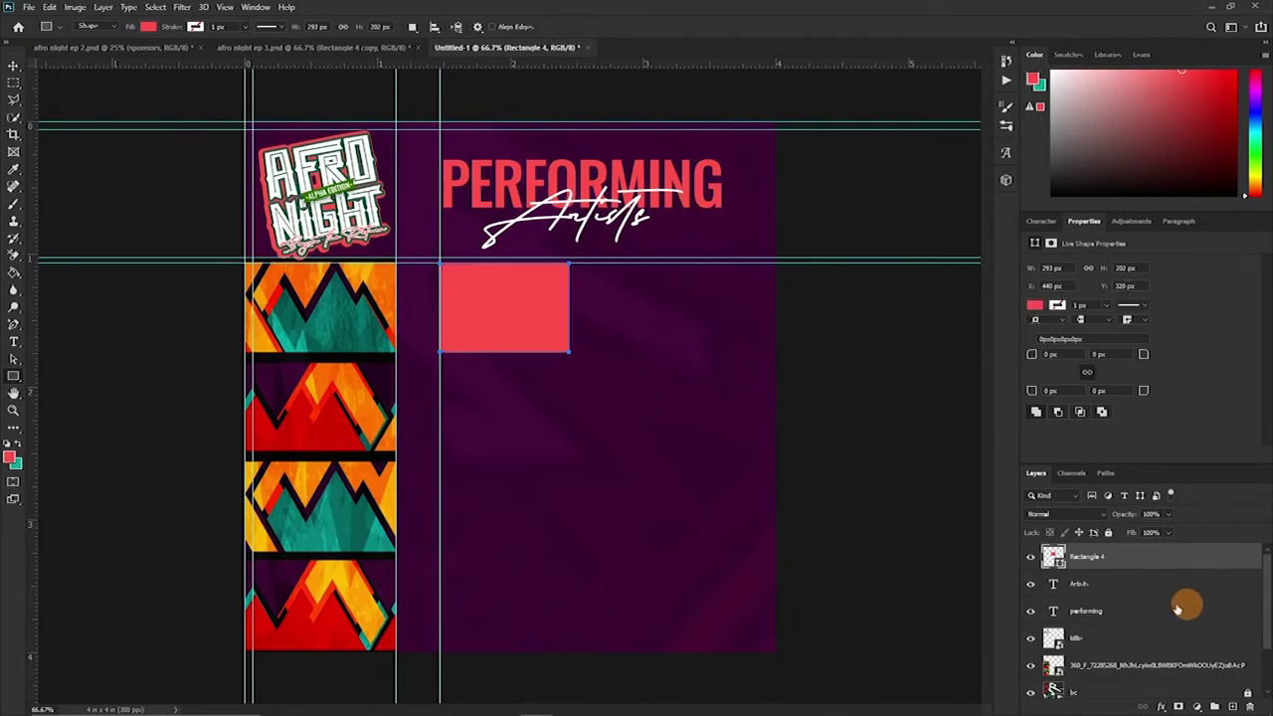
pyautogui.doubleClick(1056, 559)
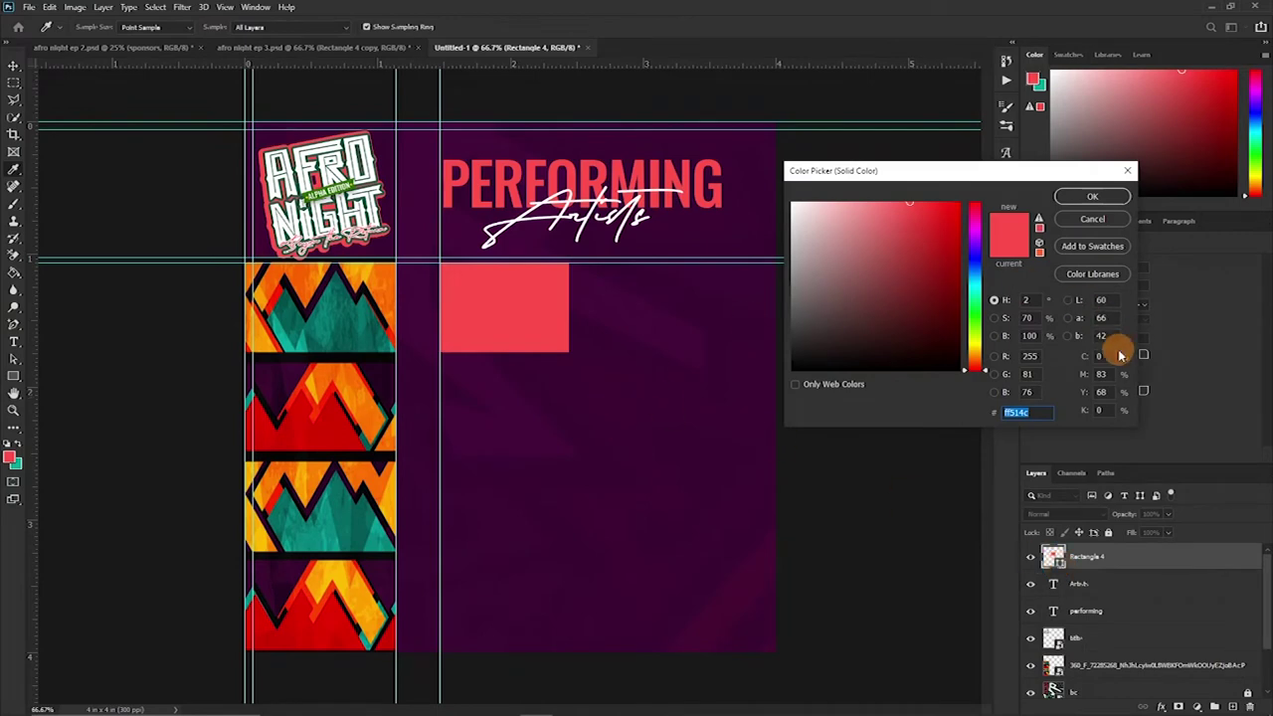
pyautogui.write('057d74')
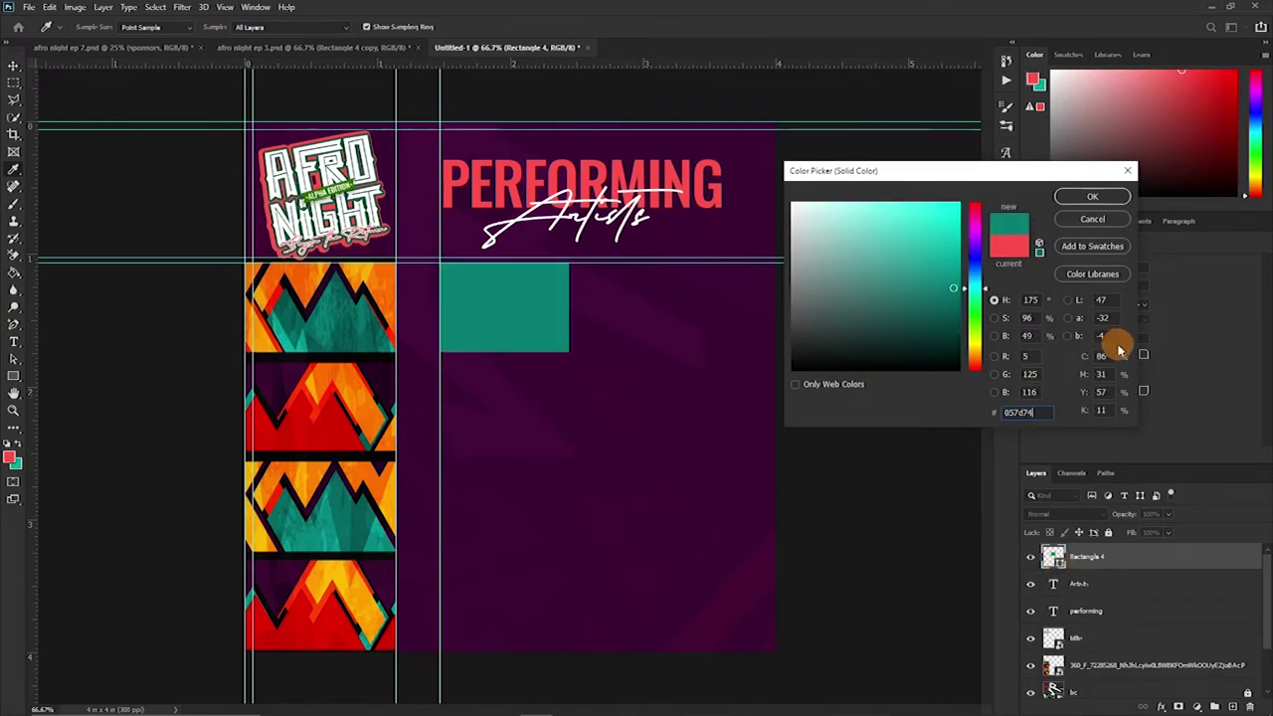
pyautogui.click(1091, 197)
pyautogui.moveTo(519, 343); pyautogui.dragTo(501, 343)
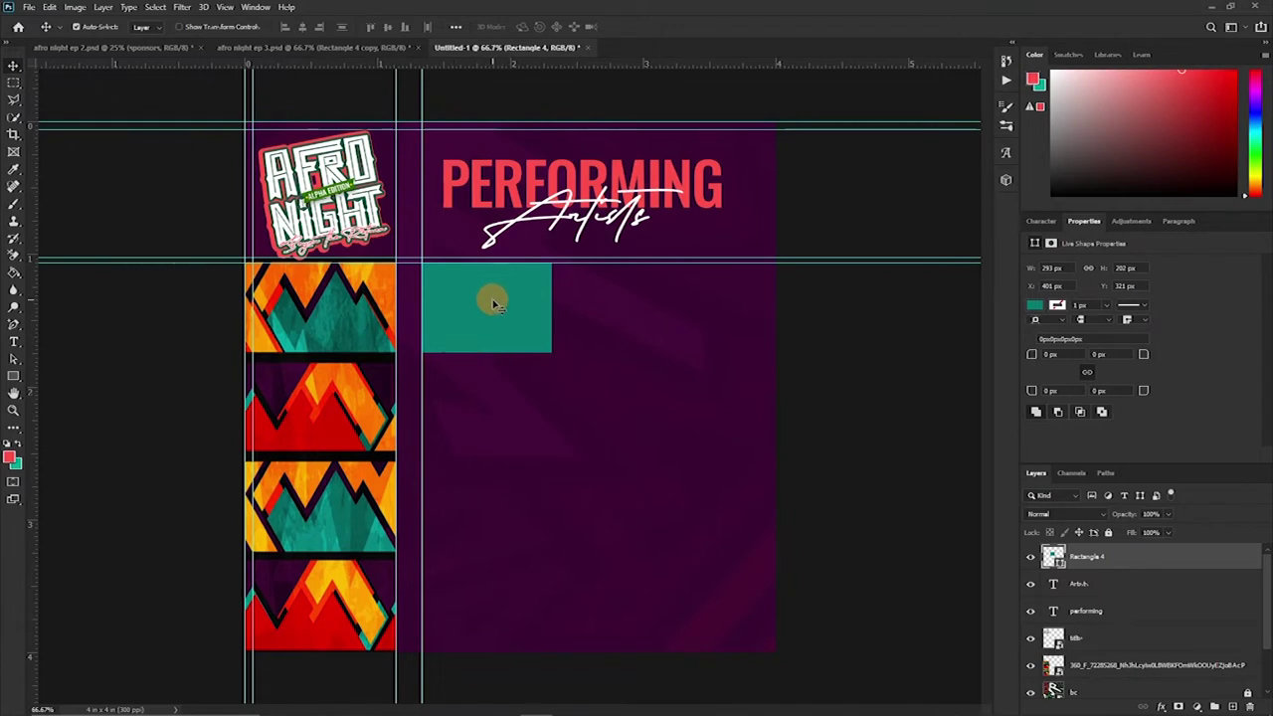
pyautogui.moveTo(405, 703)
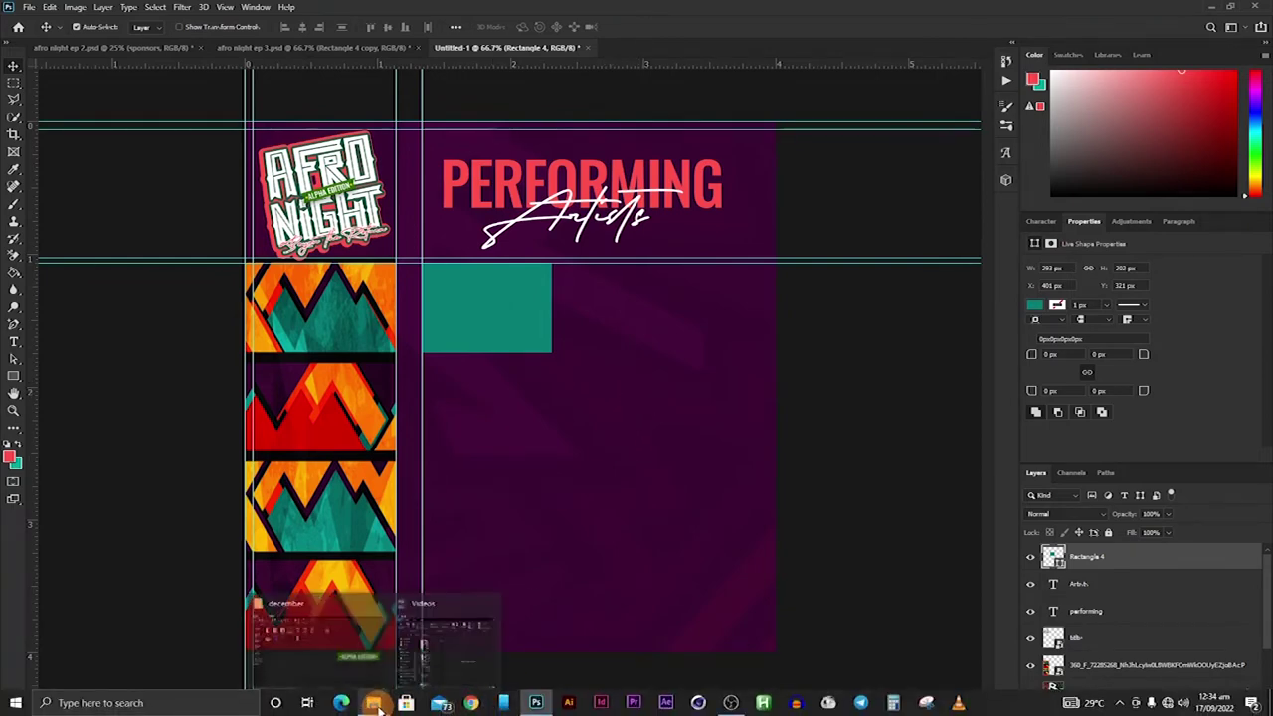
# - Place the yellow-bandana portrait from the pics folder into the flyer, clipped to the teal rectangle
pyautogui.click(327, 640)
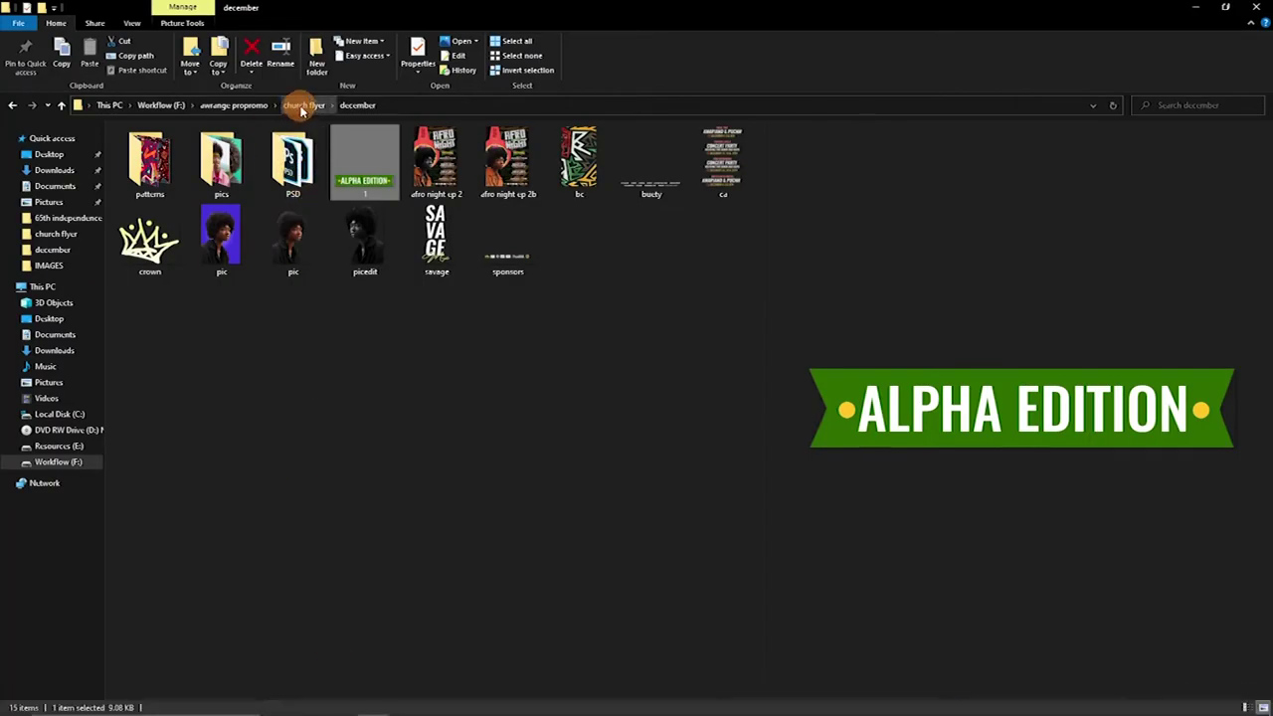
pyautogui.doubleClick(214, 164)
pyautogui.moveTo(290, 177); pyautogui.dragTo(463, 315)
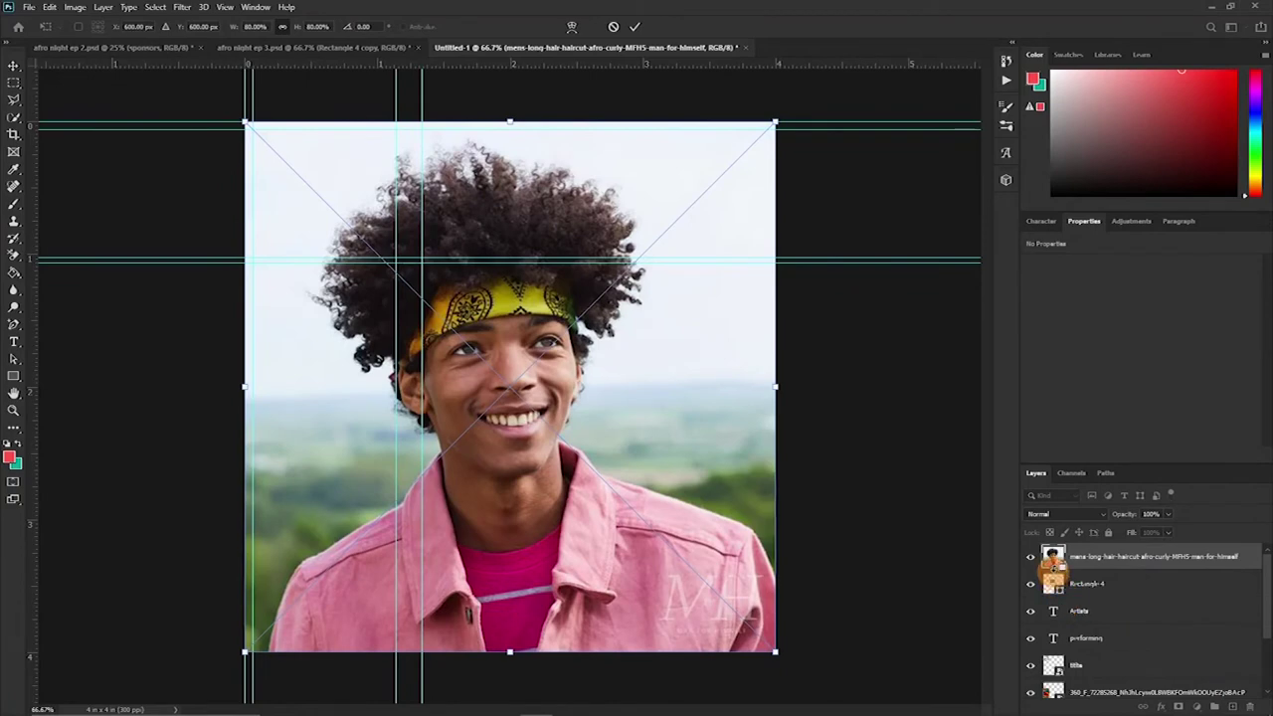
pyautogui.keyDown('alt'); pyautogui.click(1054, 570); pyautogui.keyUp('alt')
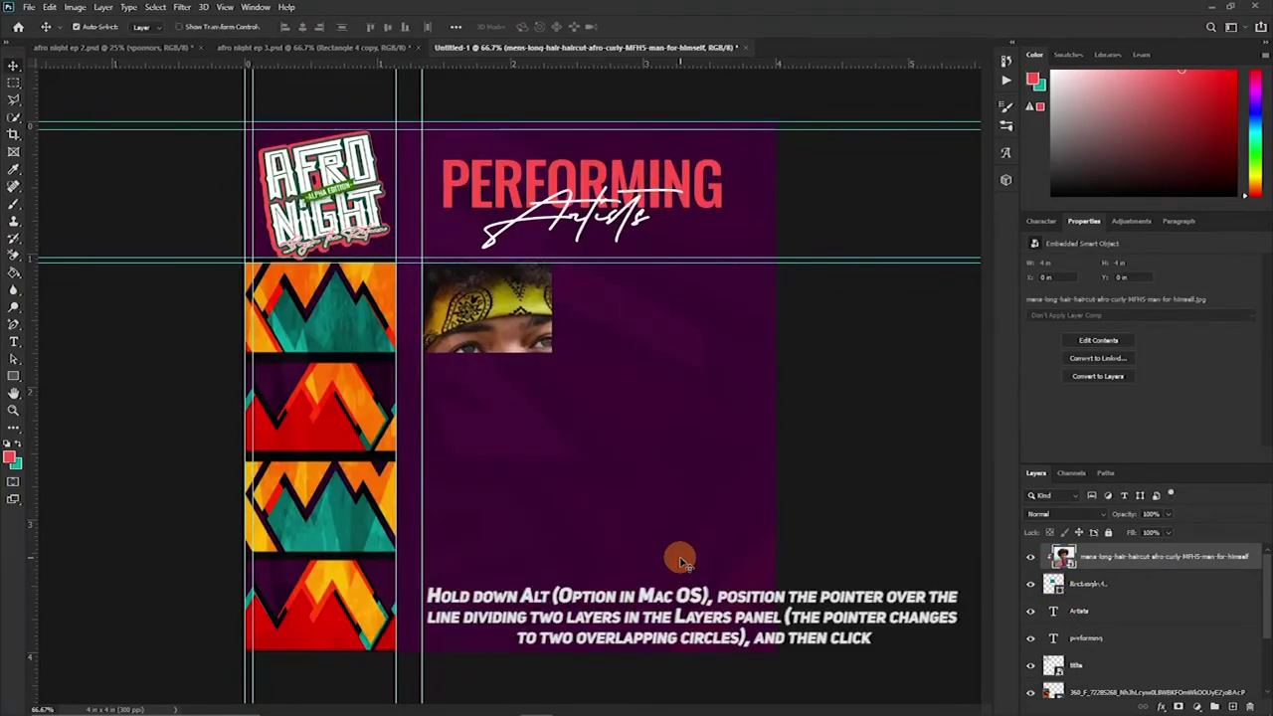
# - Scale the bandana portrait down to about 22.79% and move it into the teal frame
pyautogui.hotkey('ctrl', 't')
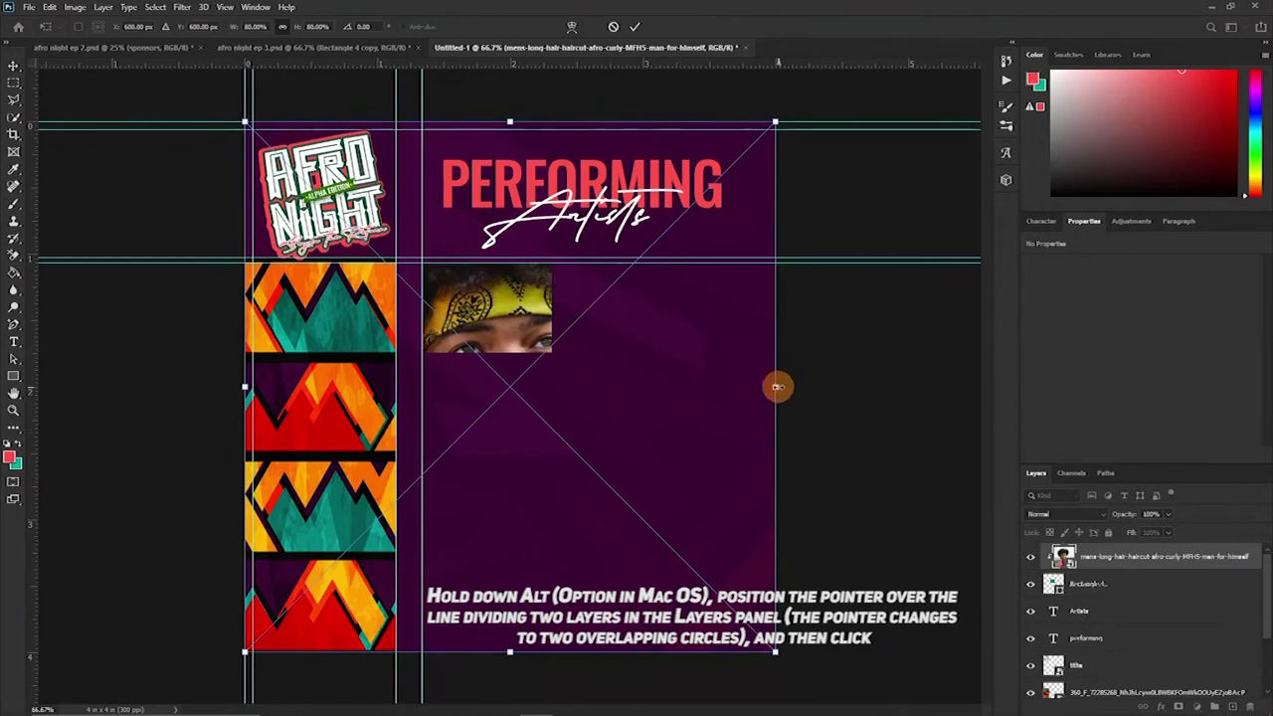
pyautogui.moveTo(778, 387); pyautogui.dragTo(390, 387)
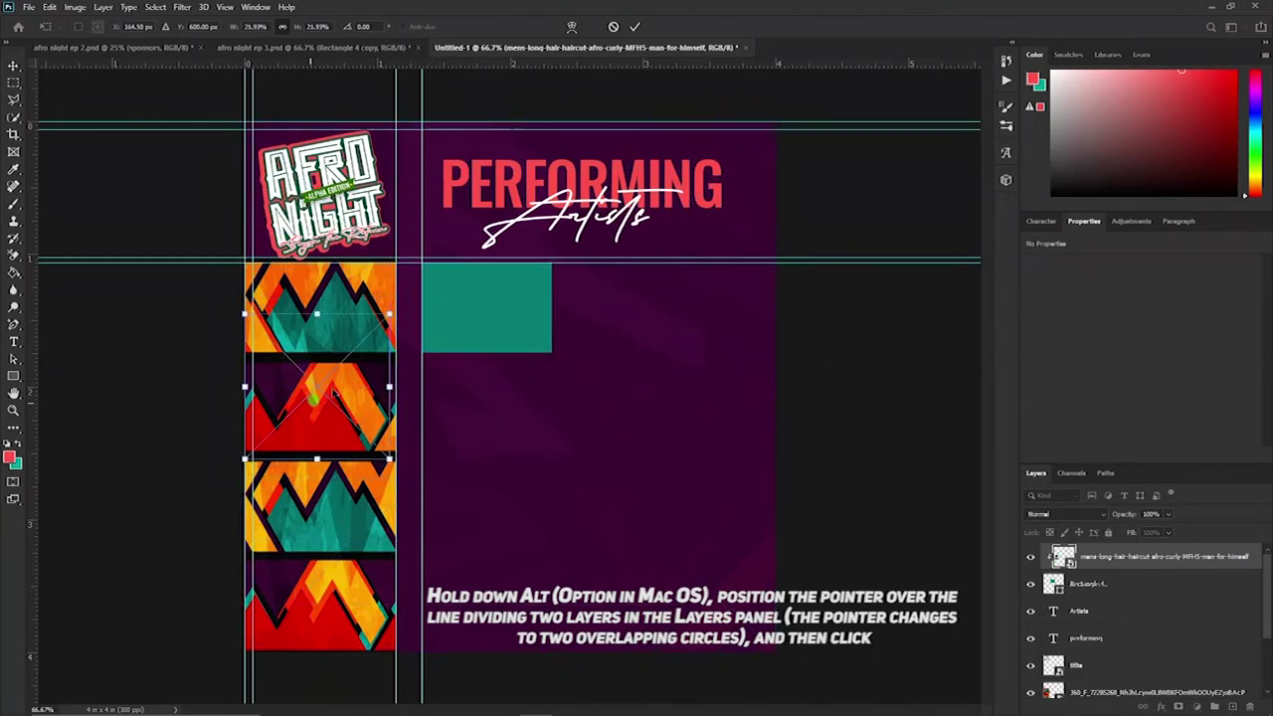
pyautogui.moveTo(315, 396); pyautogui.dragTo(483, 339)
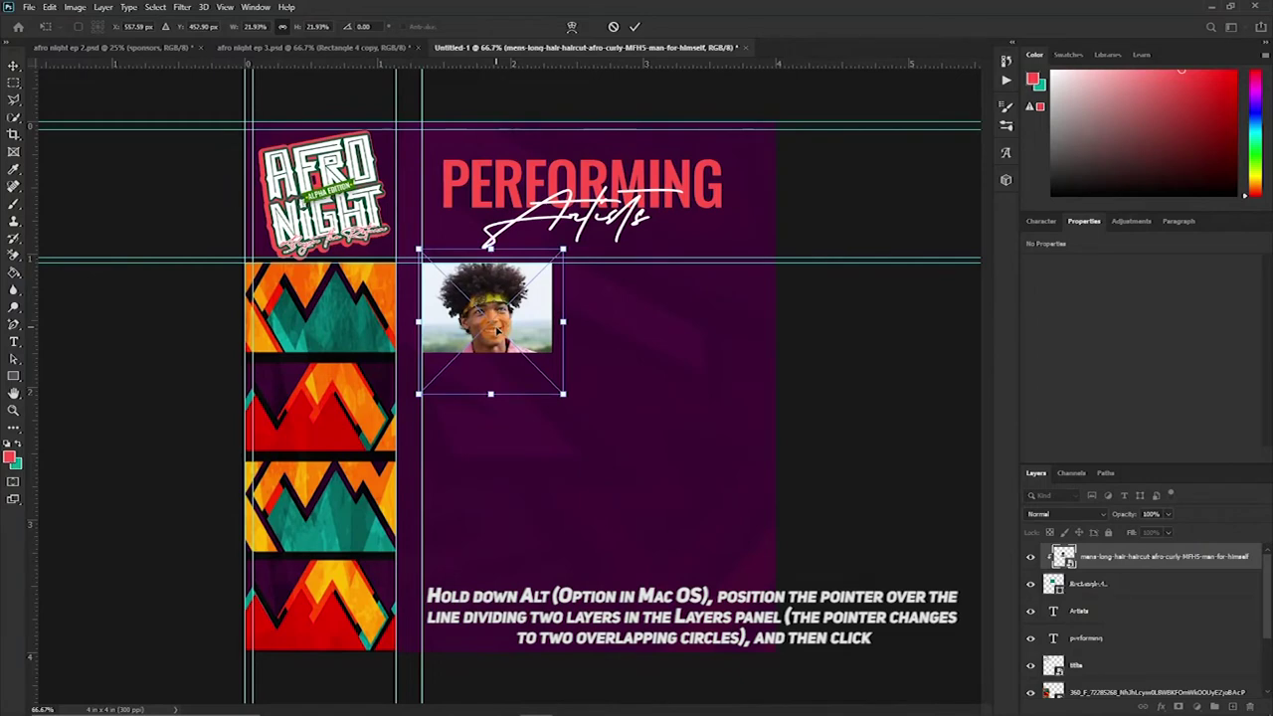
pyautogui.moveTo(491, 393)
pyautogui.mouseDown()
pyautogui.moveTo(491, 381)
pyautogui.moveTo(497, 392)
pyautogui.mouseUp()
pyautogui.click(499, 397)
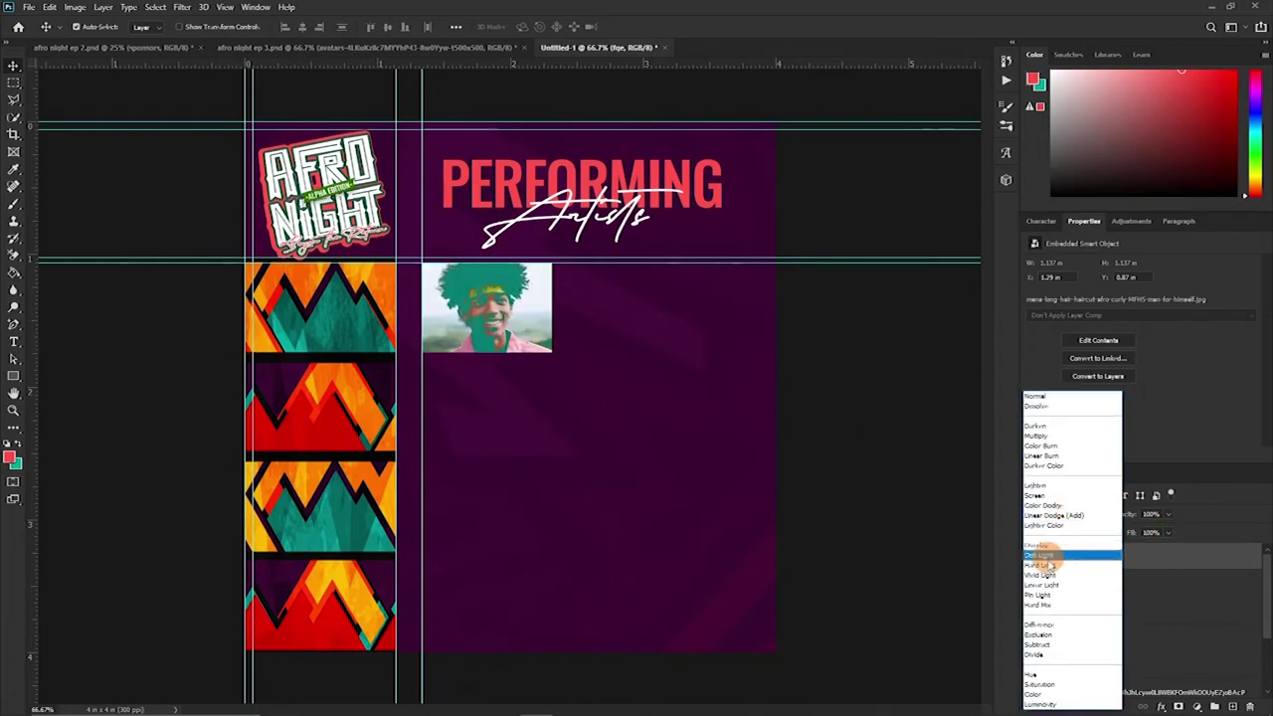
# - Set the portrait to Luminosity and clip a red-to-teal Gradient Map adjustment layer to it
pyautogui.click(1040, 703)
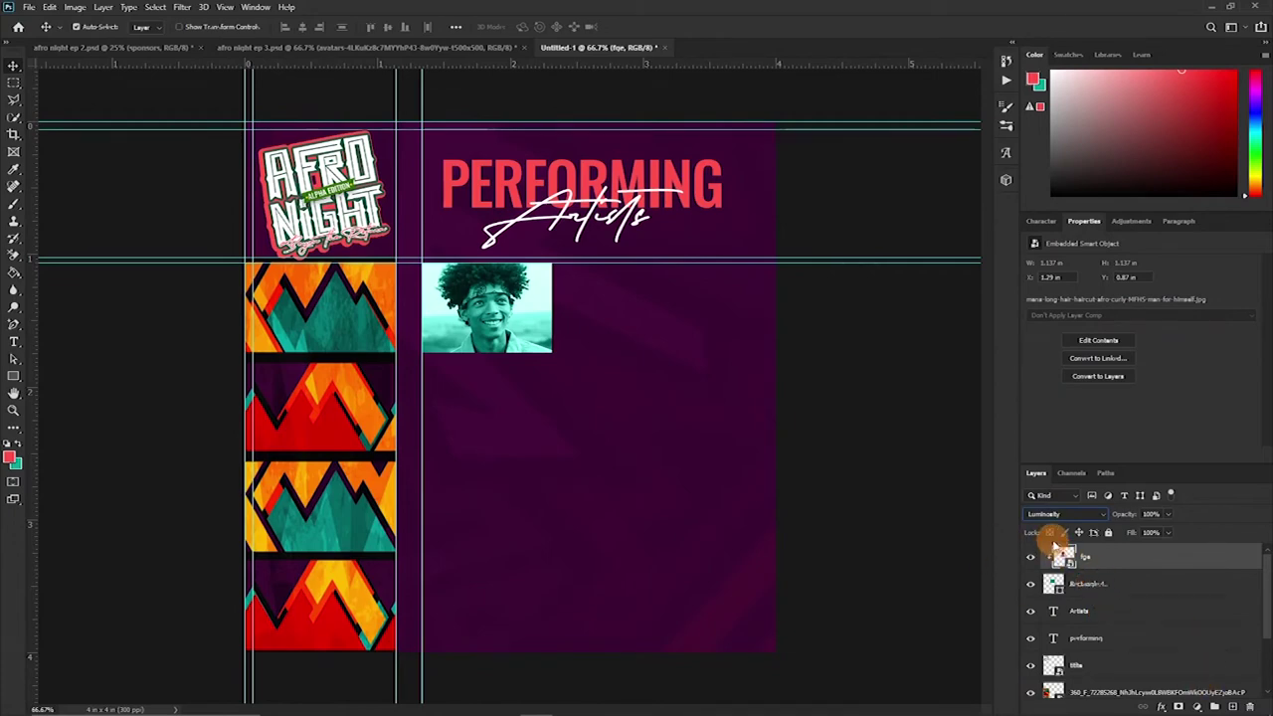
pyautogui.click(1196, 706)
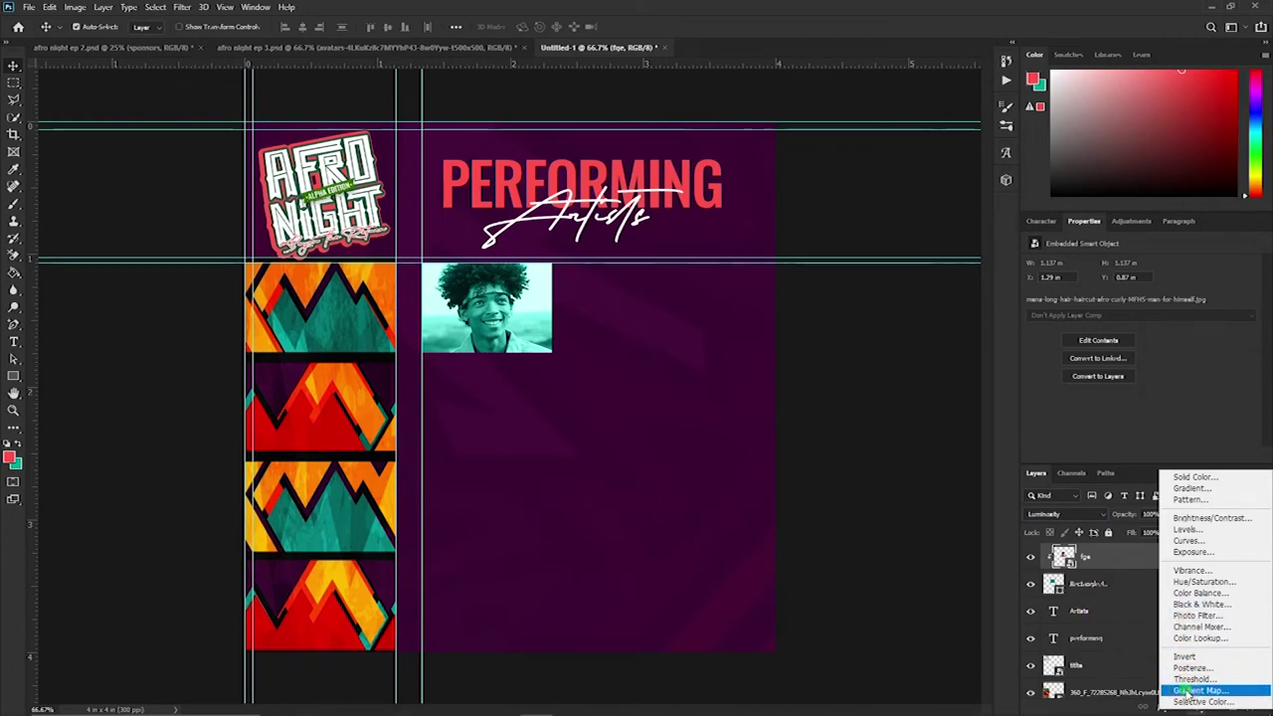
pyautogui.click(1188, 690)
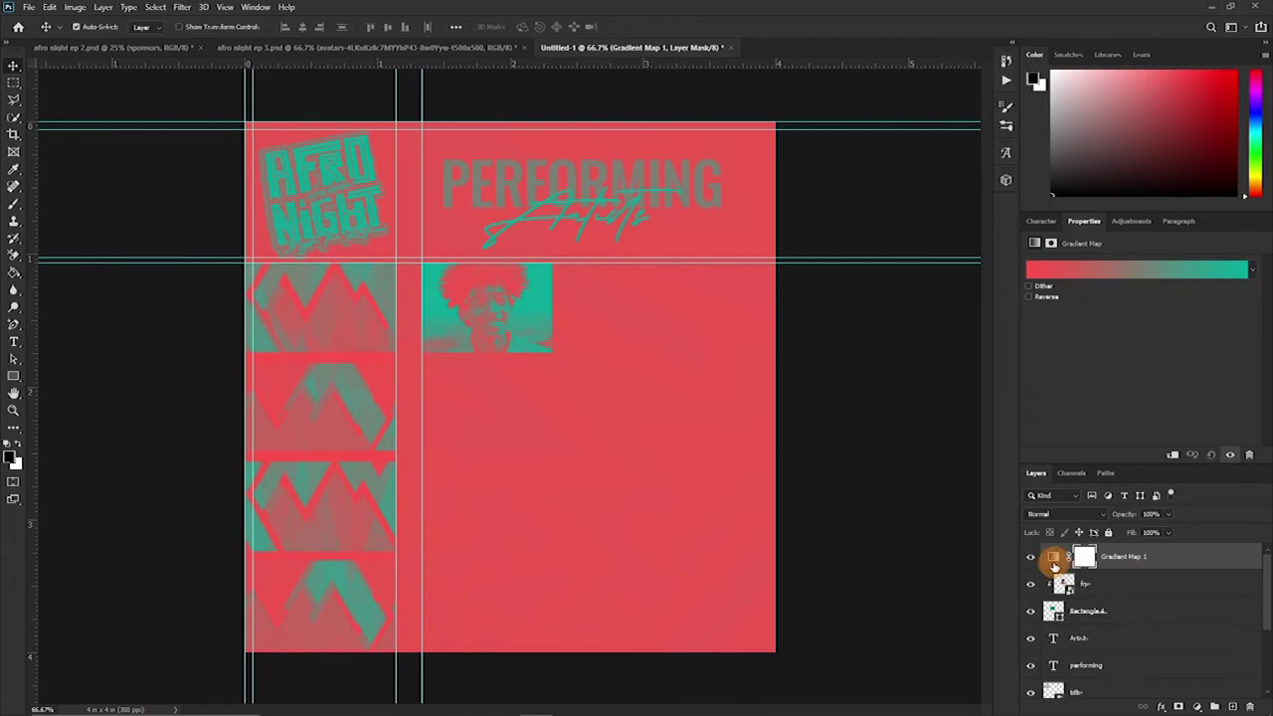
pyautogui.moveTo(1046, 553); pyautogui.dragTo(1062, 567)
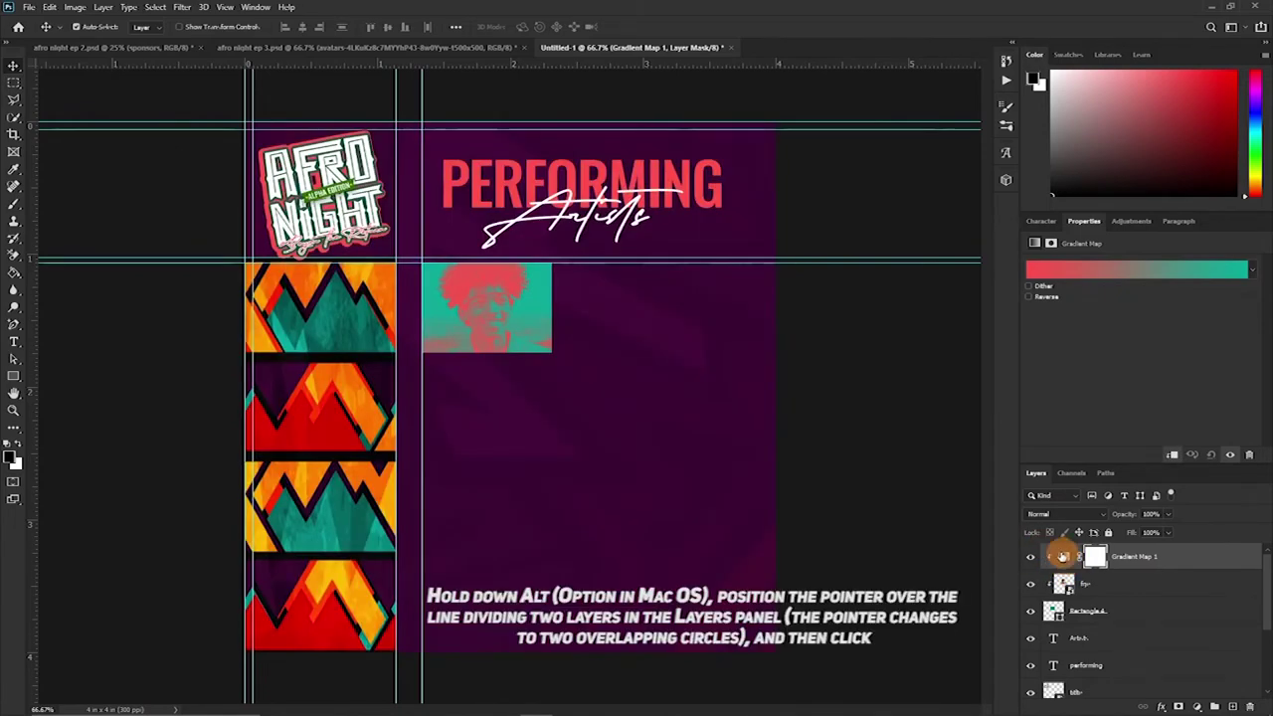
pyautogui.hotkey('ctrl', '+')
pyautogui.hotkey('ctrl', '+')
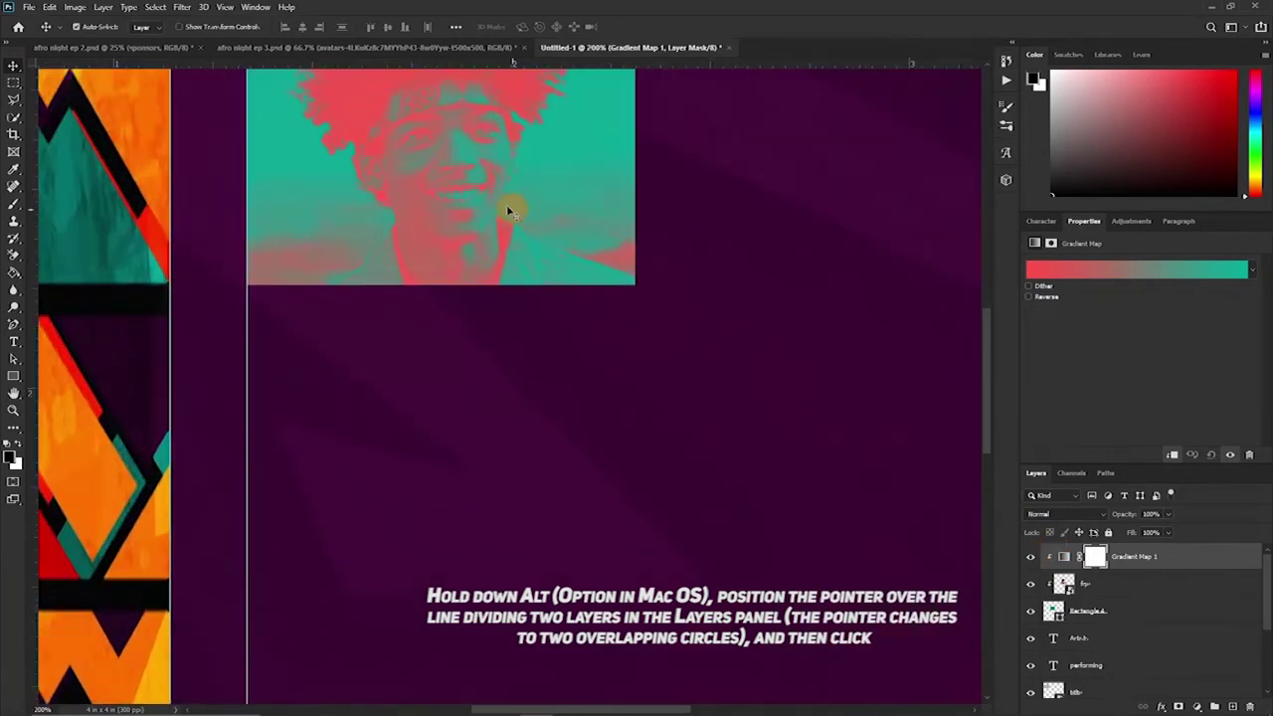
pyautogui.moveTo(665, 248); pyautogui.dragTo(671, 413)
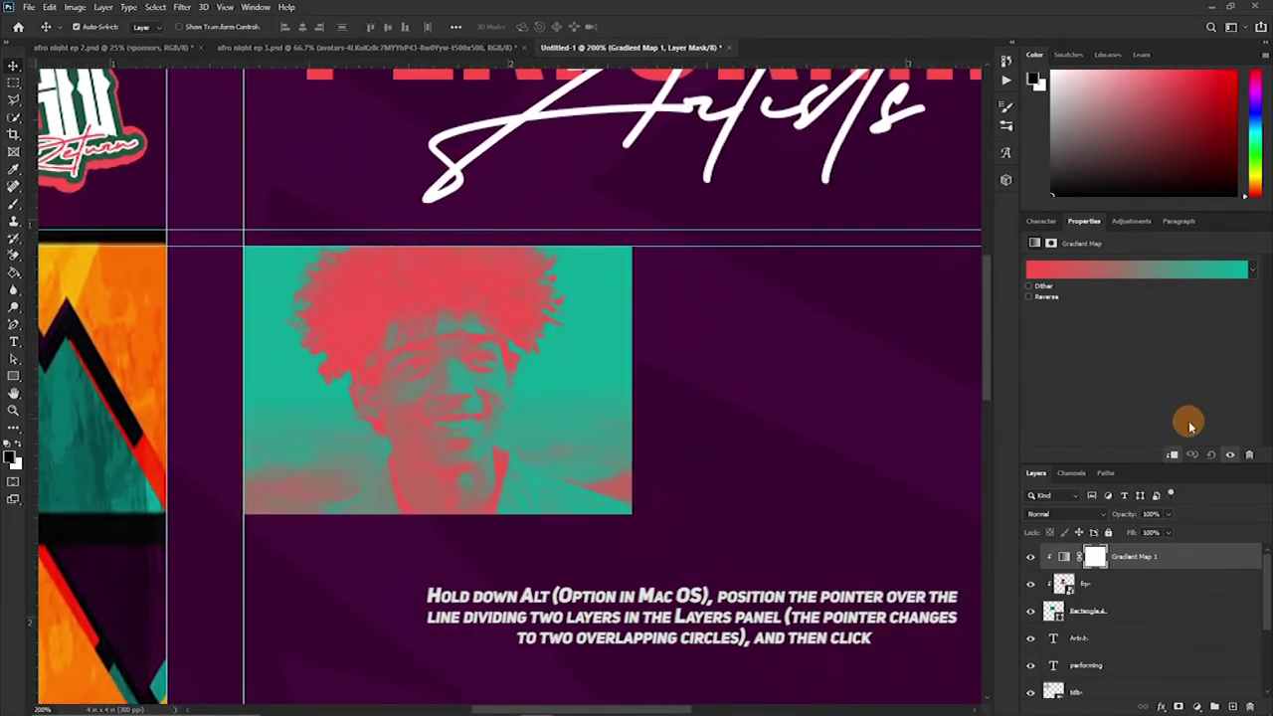
pyautogui.click(1064, 559)
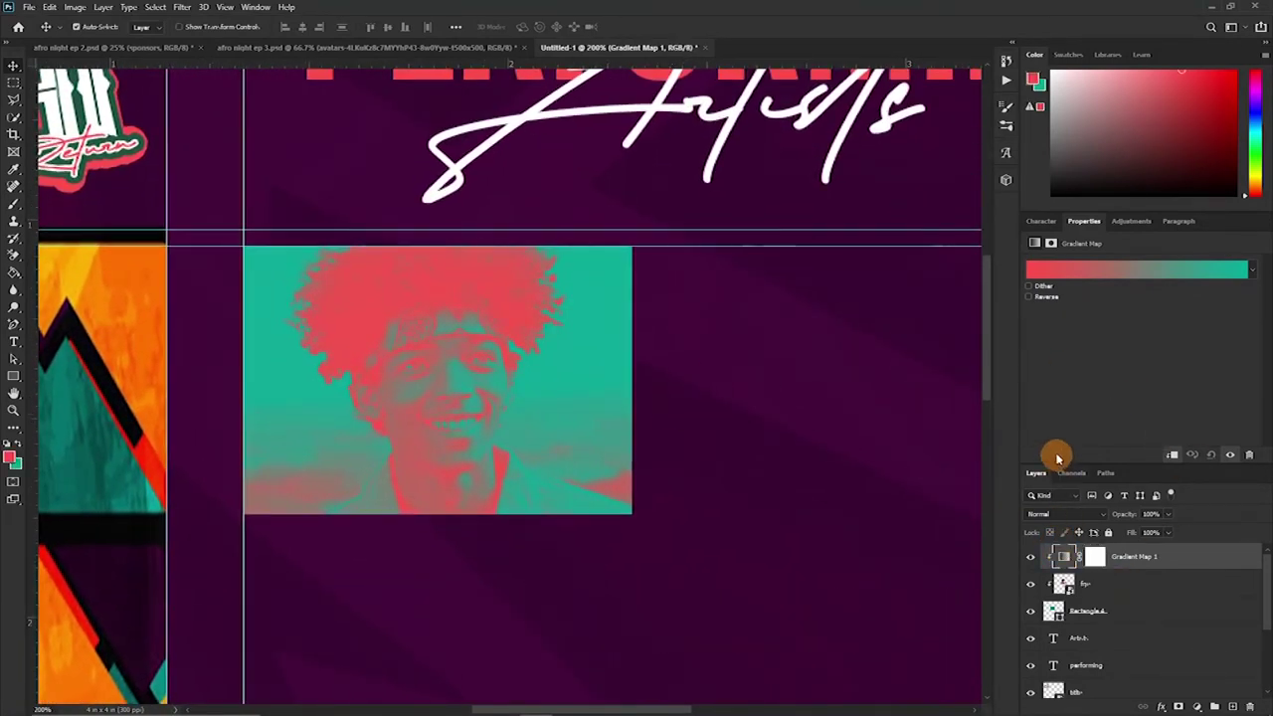
# - Change the gradient map's start colour to dark teal #002824 in the Gradient Editor
pyautogui.click(1124, 271)
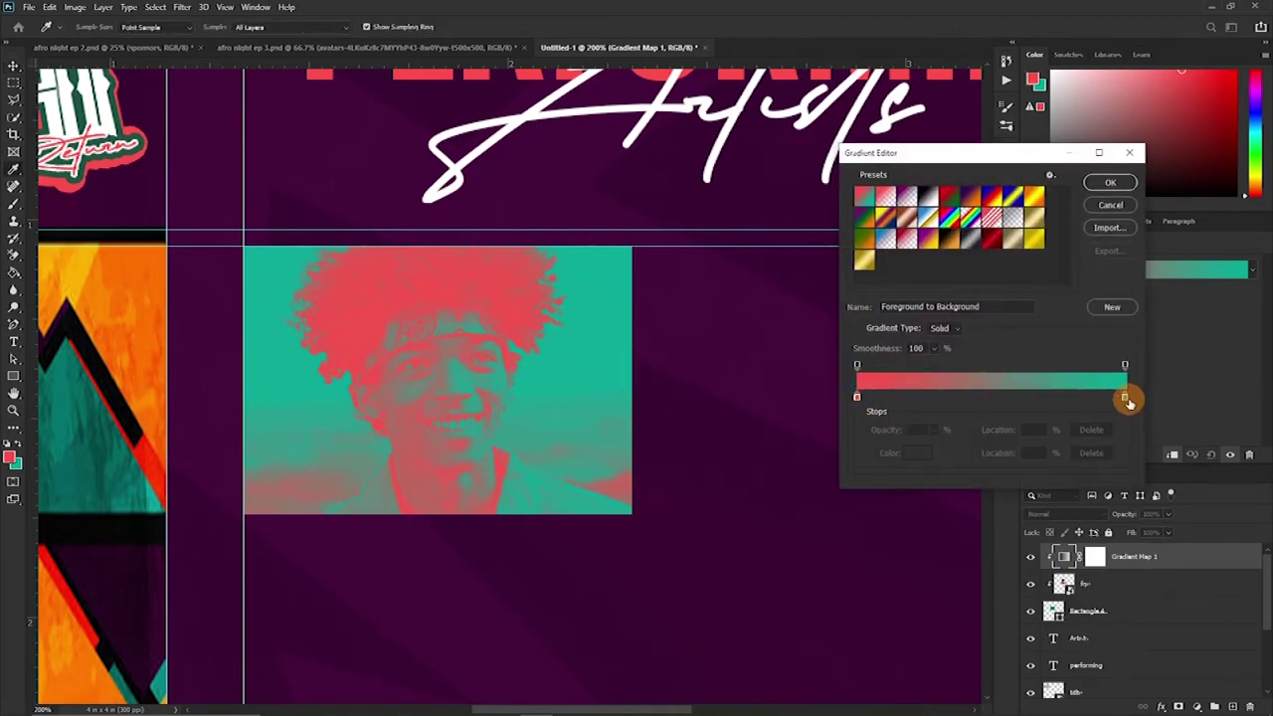
pyautogui.moveTo(1125, 401)
pyautogui.mouseDown()
pyautogui.moveTo(997, 418)
pyautogui.moveTo(1142, 400)
pyautogui.mouseUp()
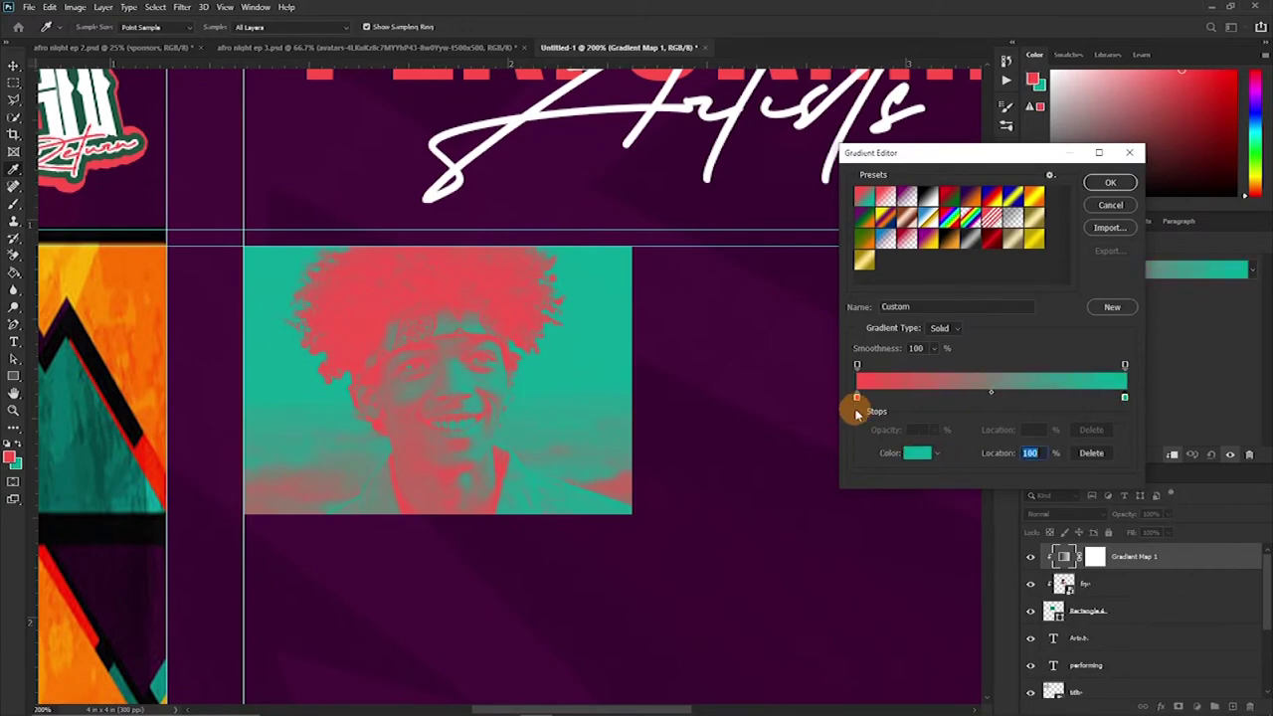
pyautogui.click(858, 398)
pyautogui.click(917, 453)
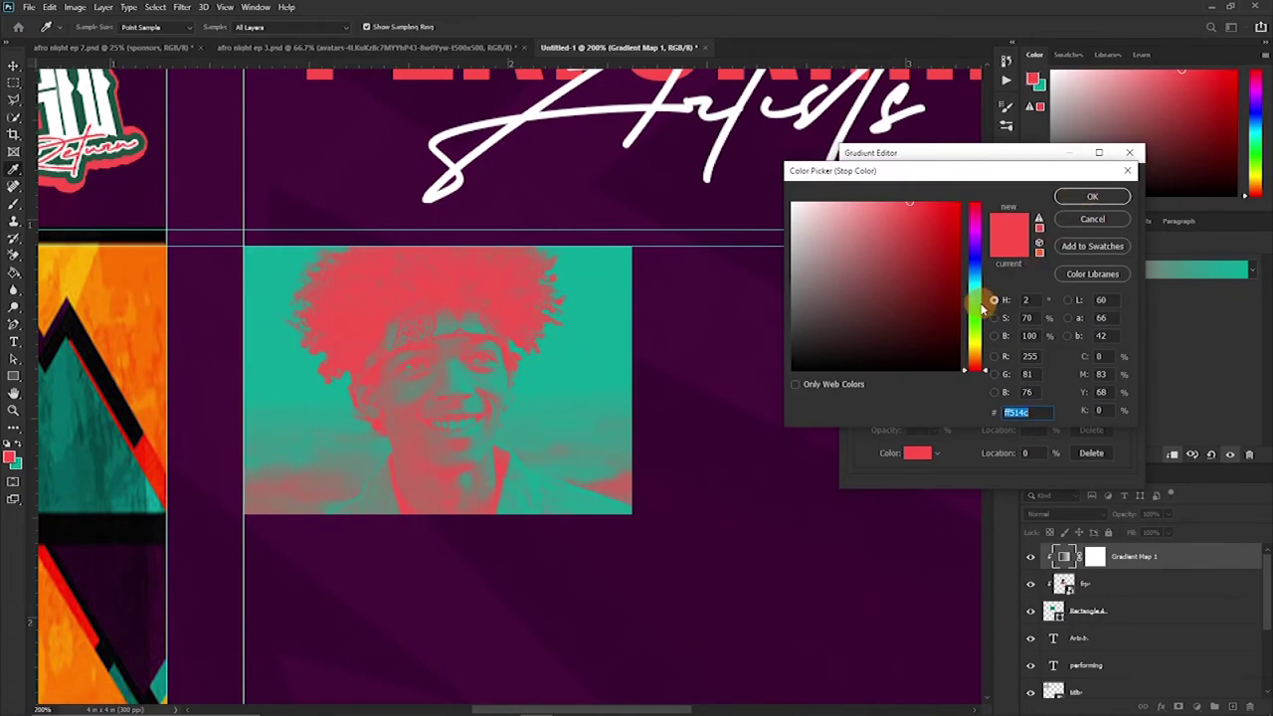
pyautogui.click(1091, 196)
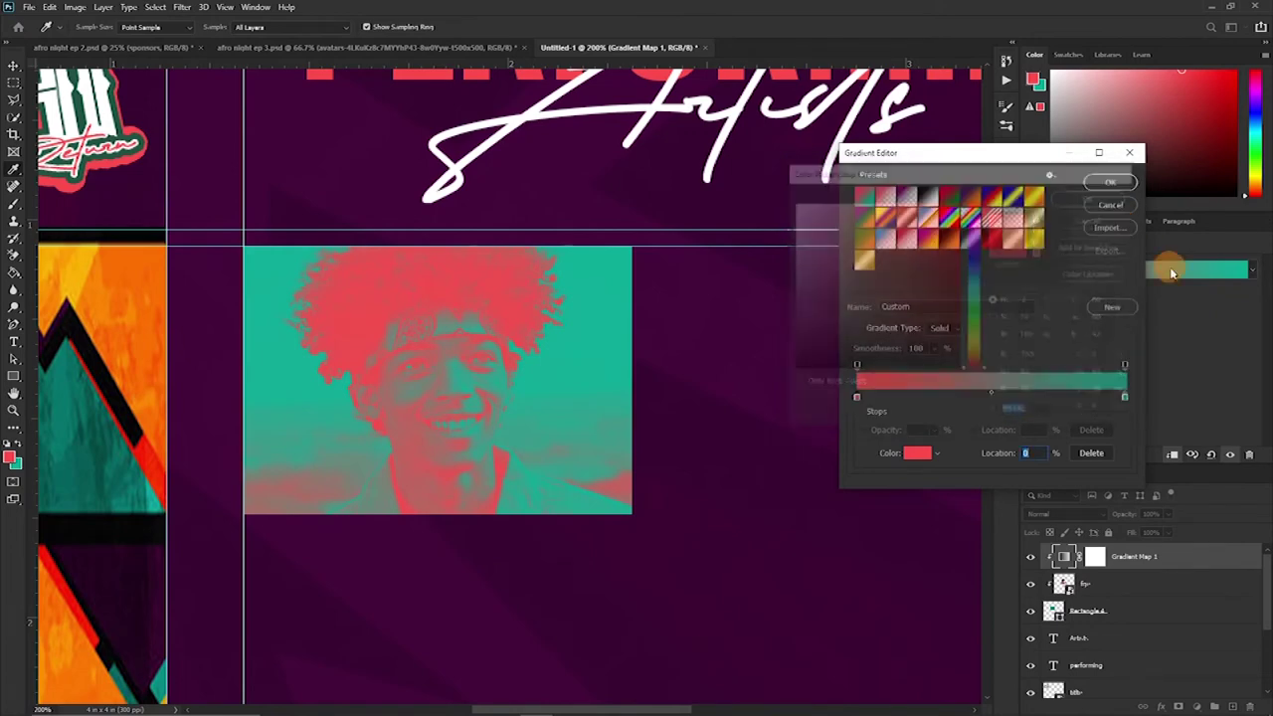
pyautogui.click(1124, 378)
pyautogui.click(917, 452)
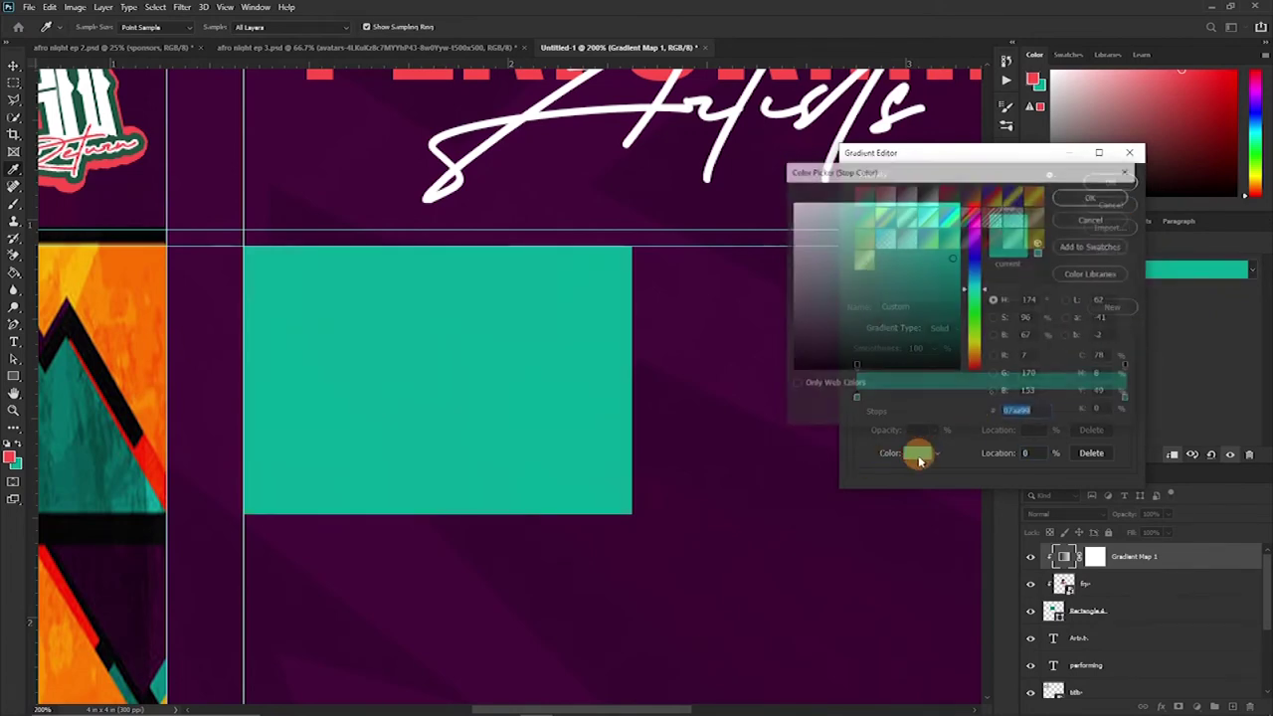
pyautogui.moveTo(939, 287); pyautogui.dragTo(945, 315)
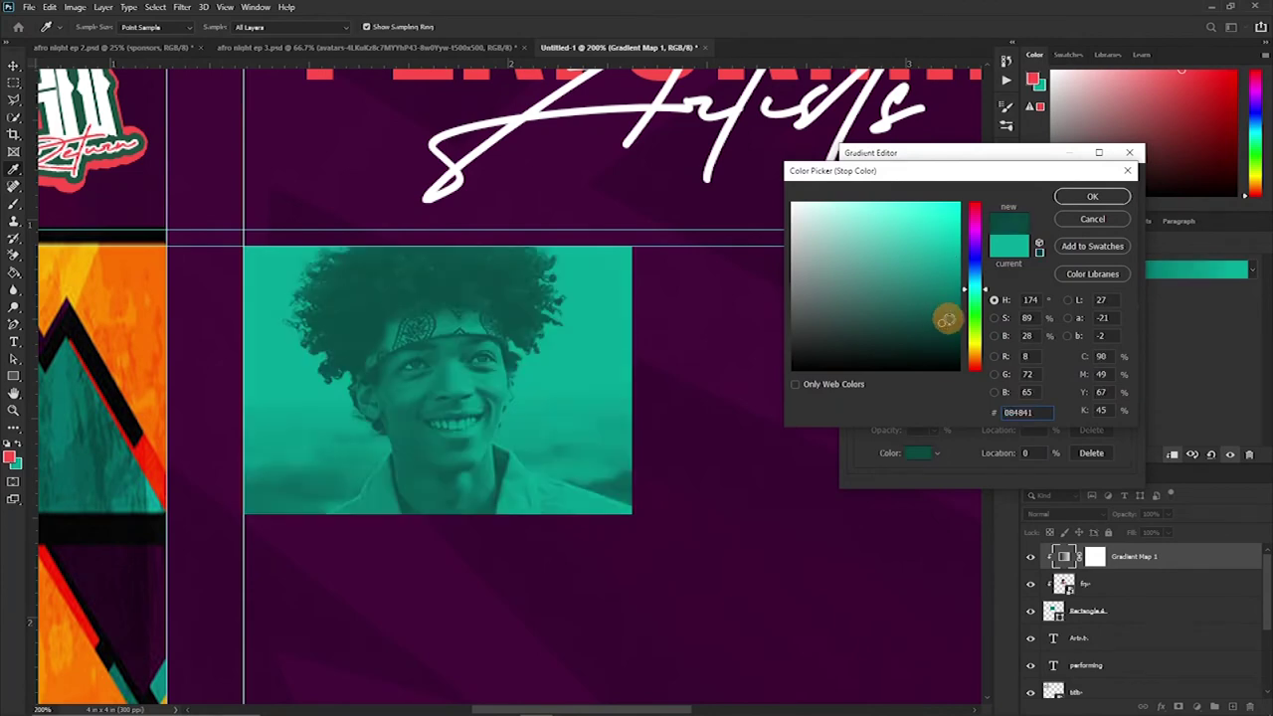
pyautogui.moveTo(960, 325); pyautogui.dragTo(959, 344)
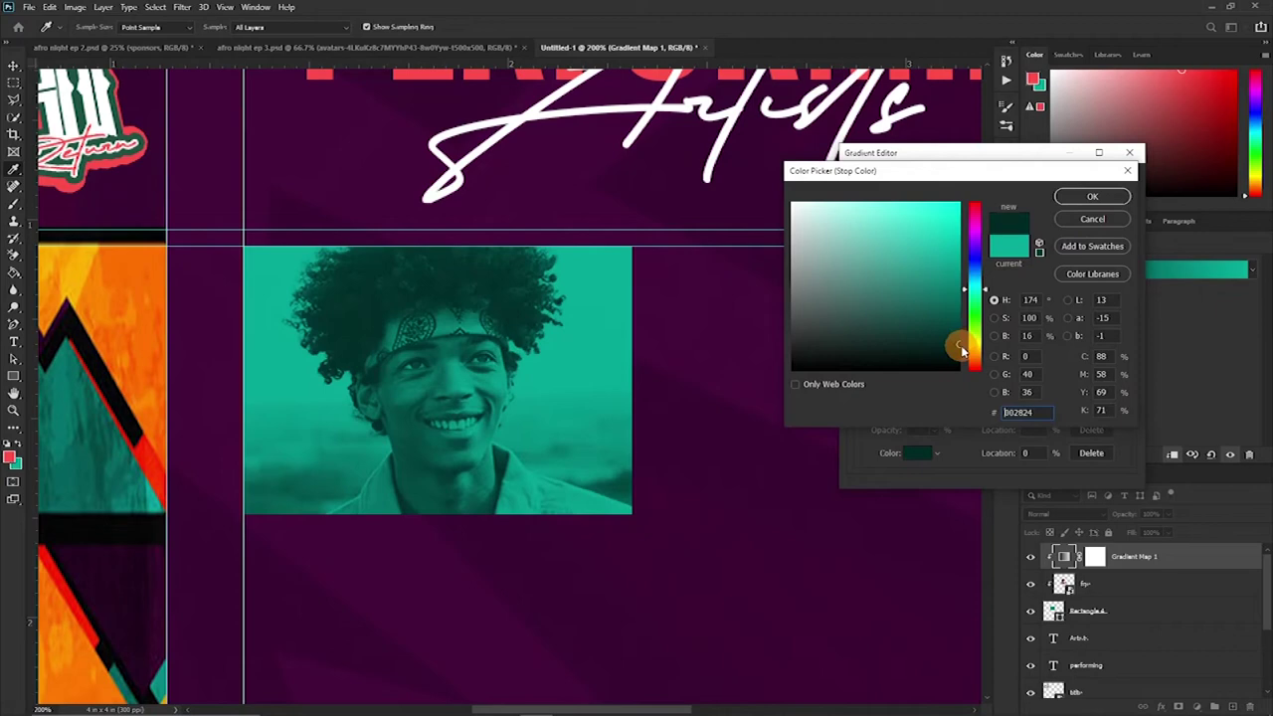
pyautogui.click(1101, 196)
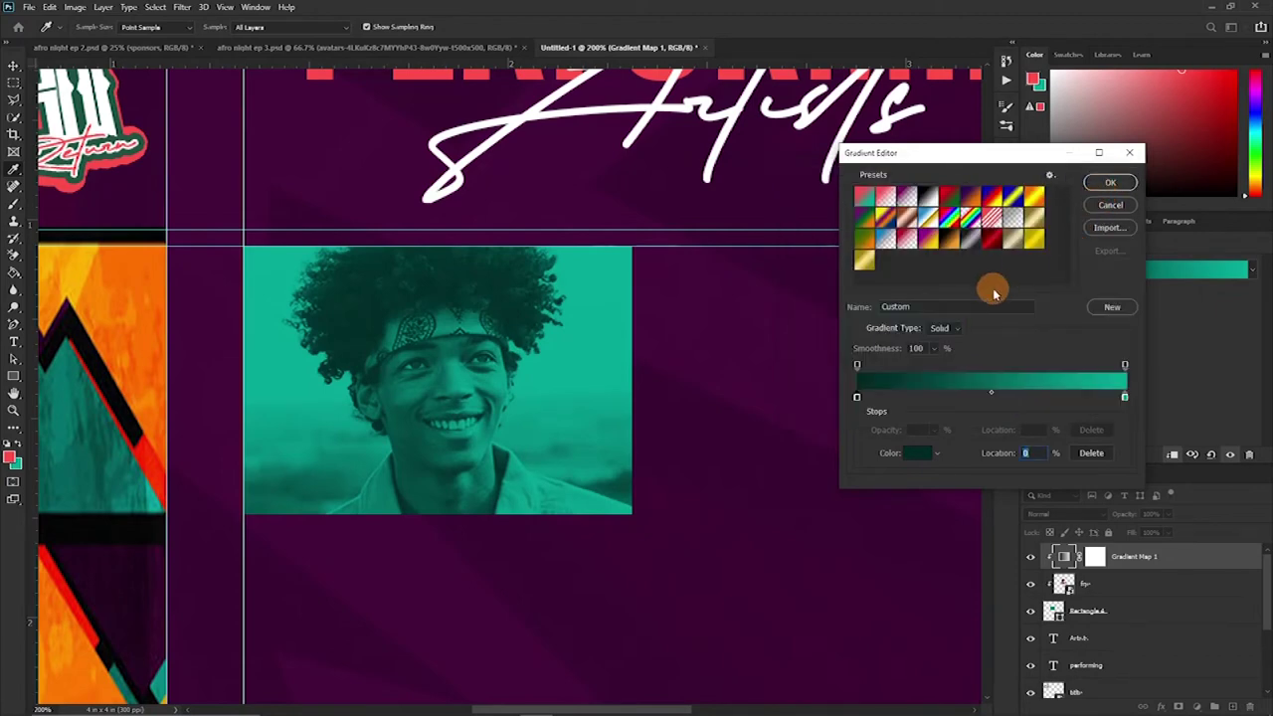
pyautogui.click(1108, 183)
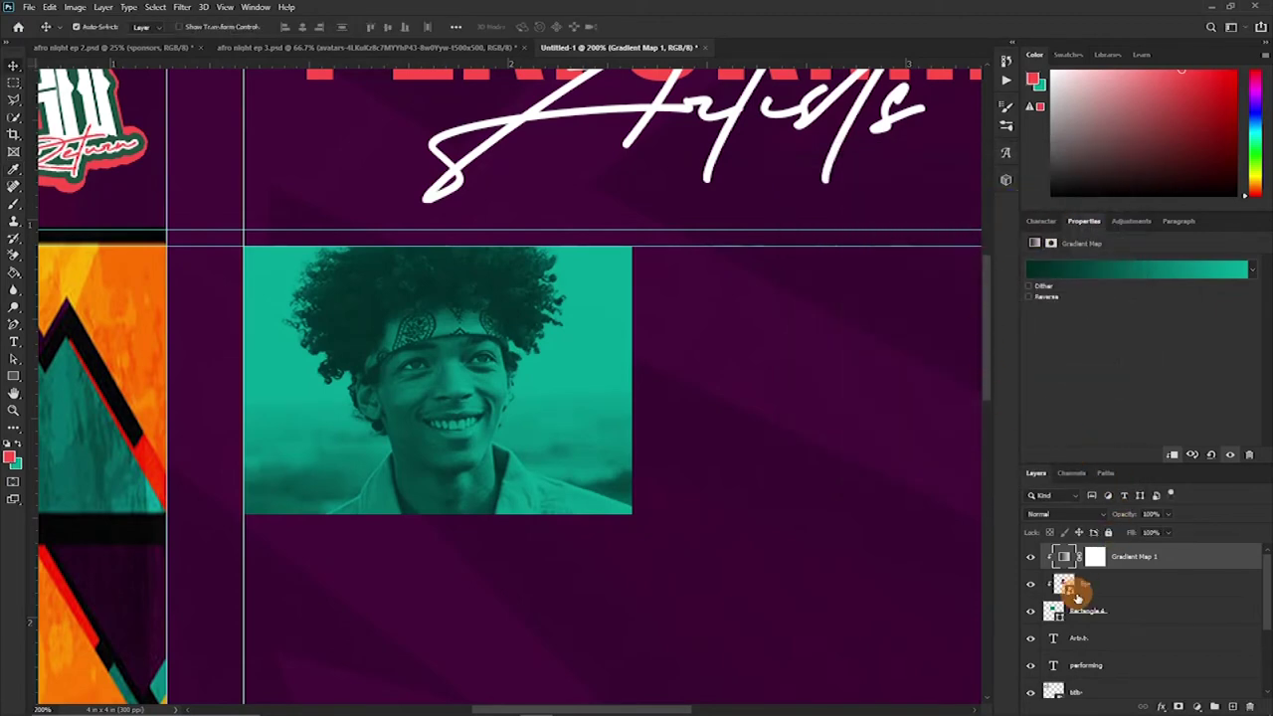
# - Return the fyr photo layer's blend mode to Normal
pyautogui.moveTo(1077, 593); pyautogui.dragTo(1074, 527)
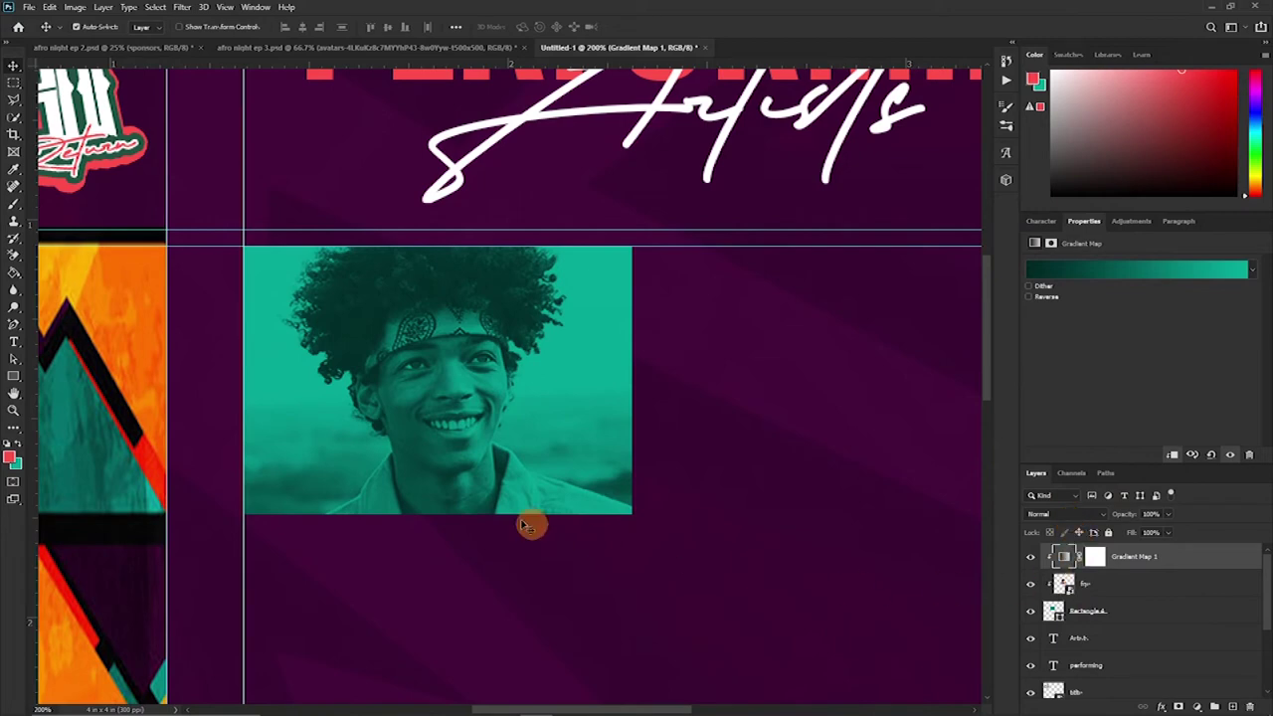
pyautogui.click(1116, 590)
pyautogui.click(1105, 614)
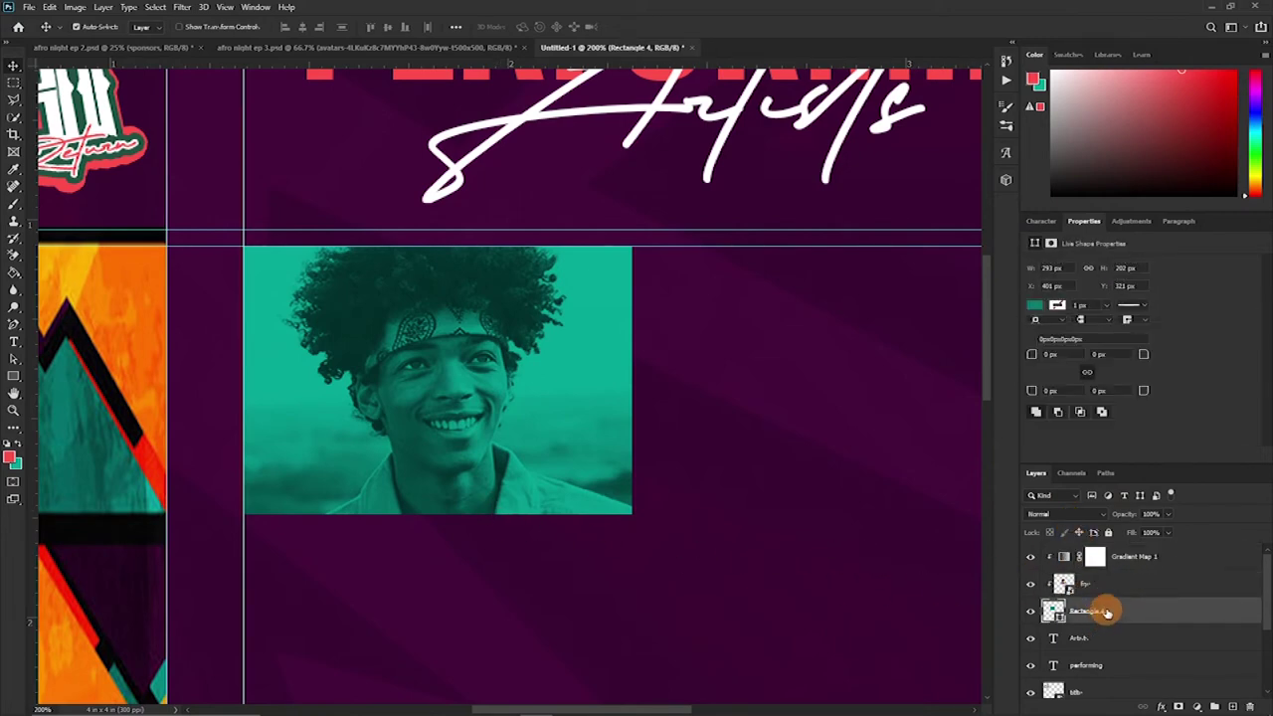
pyautogui.click(1108, 588)
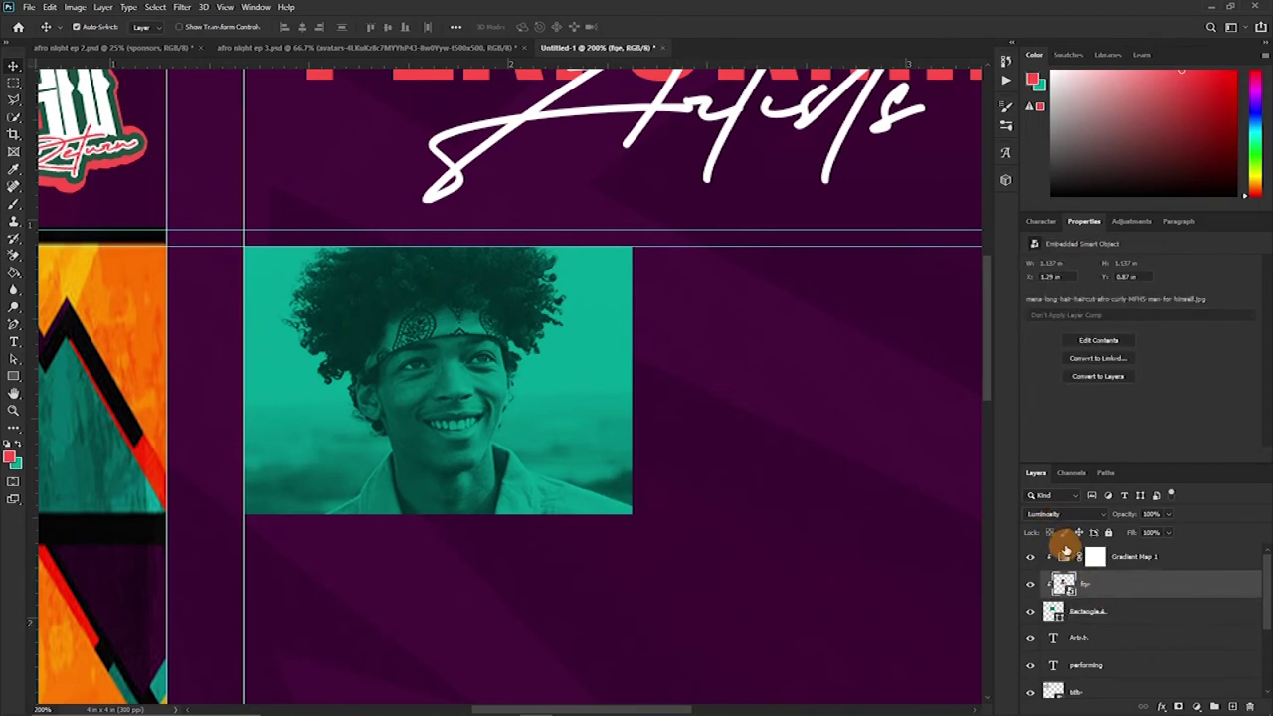
pyautogui.click(1058, 515)
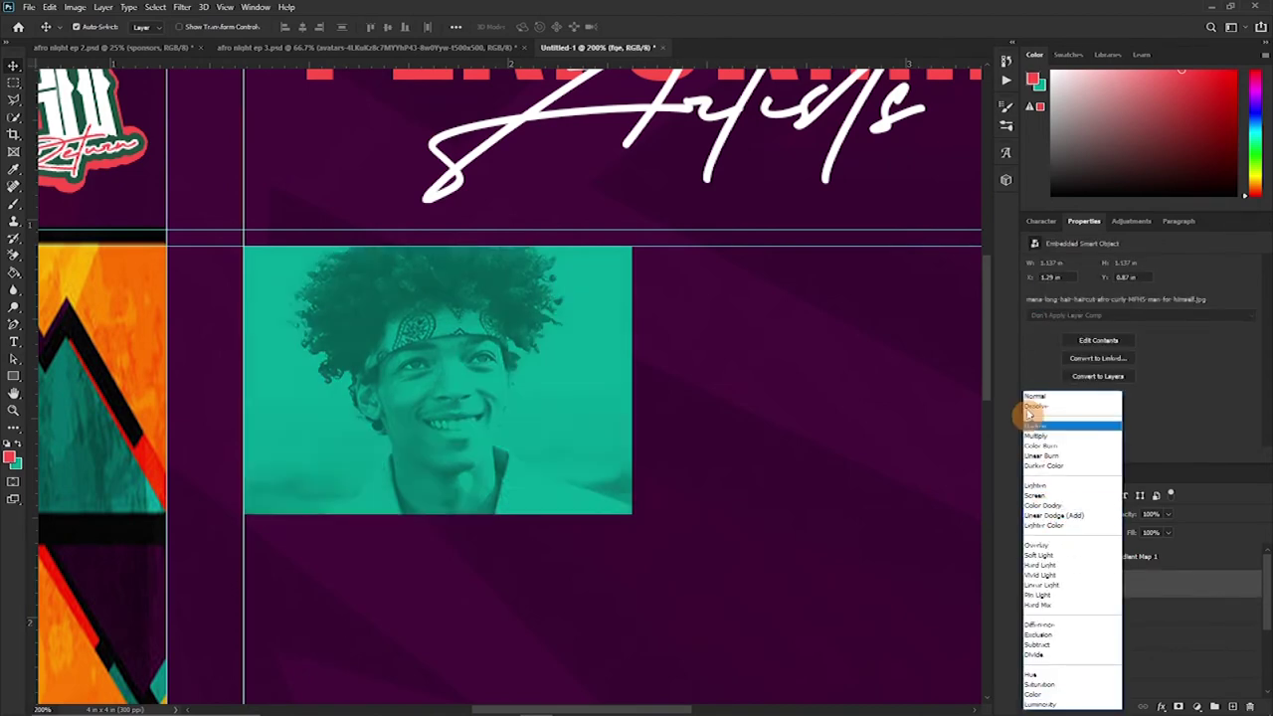
pyautogui.click(1040, 398)
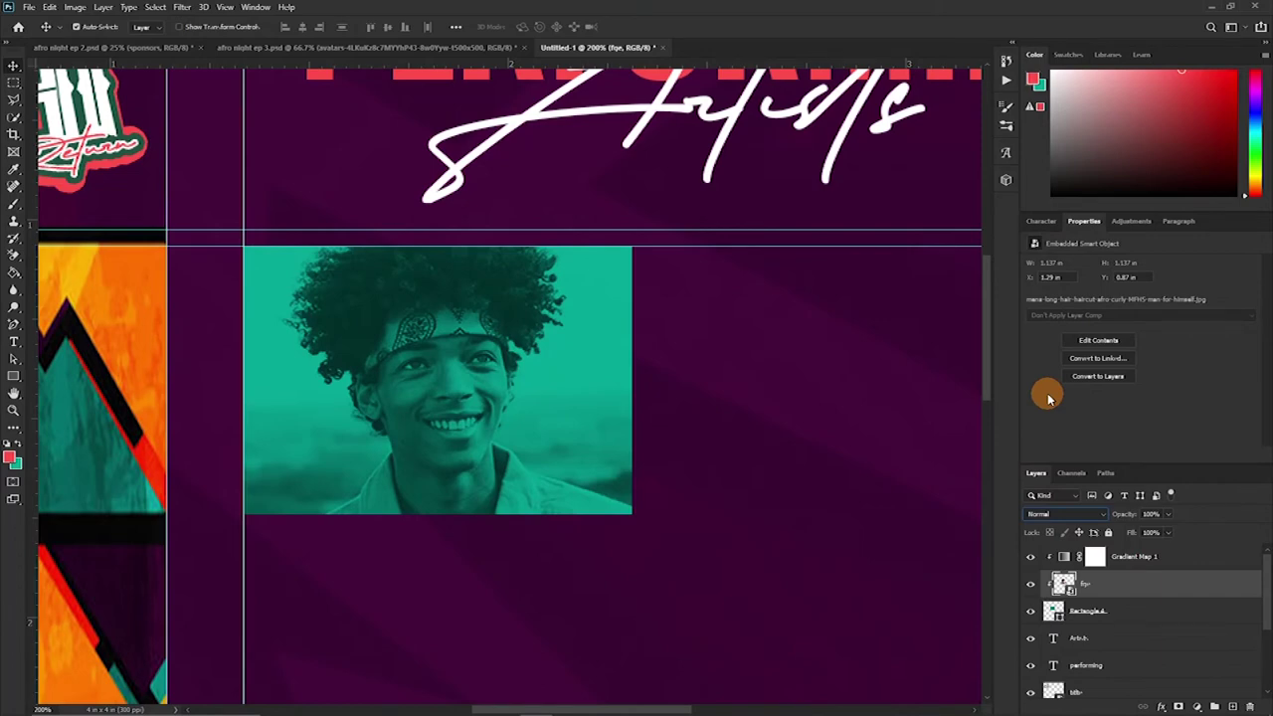
pyautogui.click(1137, 559)
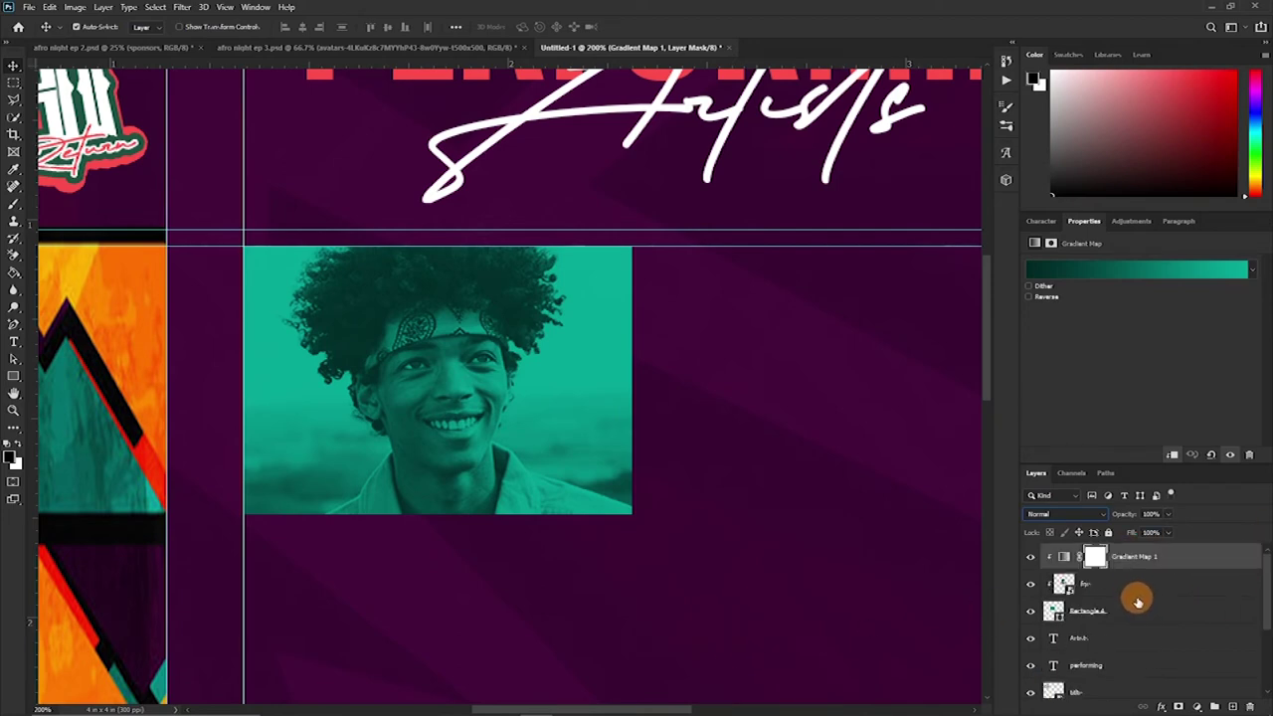
pyautogui.click(1137, 597)
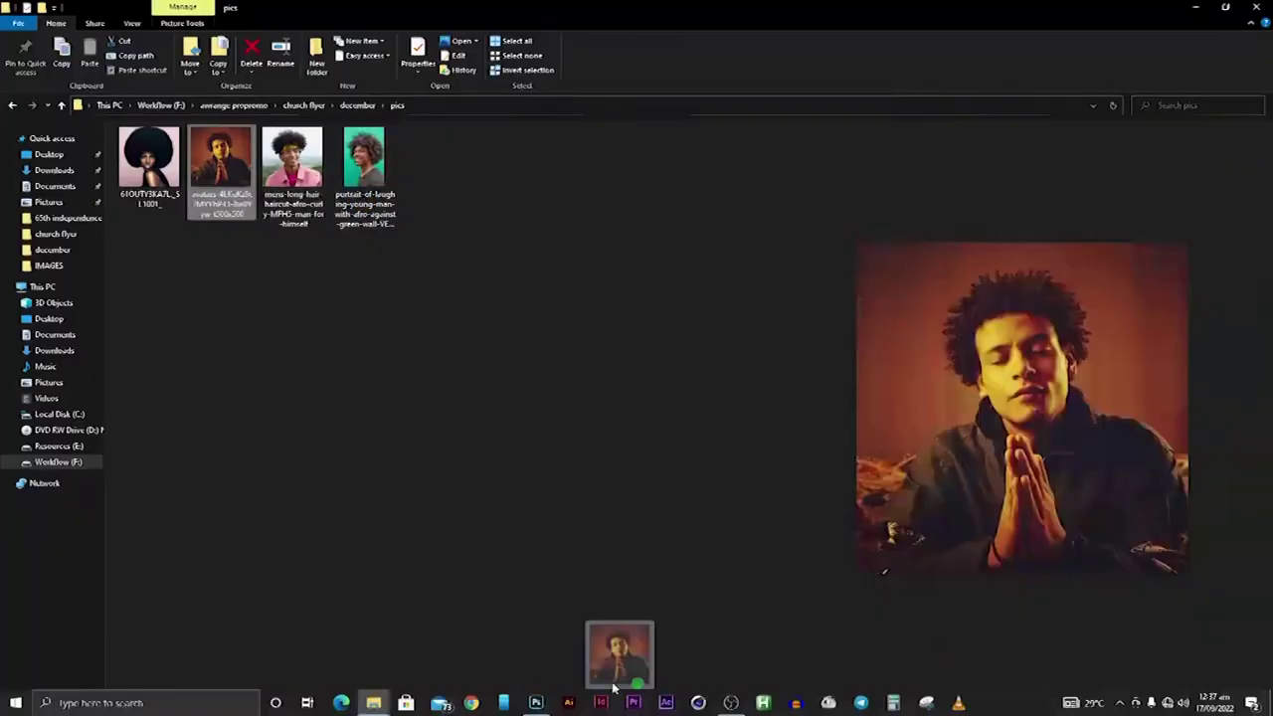
# - Drag the clasped-hands portrait from the pics folder onto the flyer canvas
pyautogui.moveTo(619, 653); pyautogui.dragTo(840, 467)
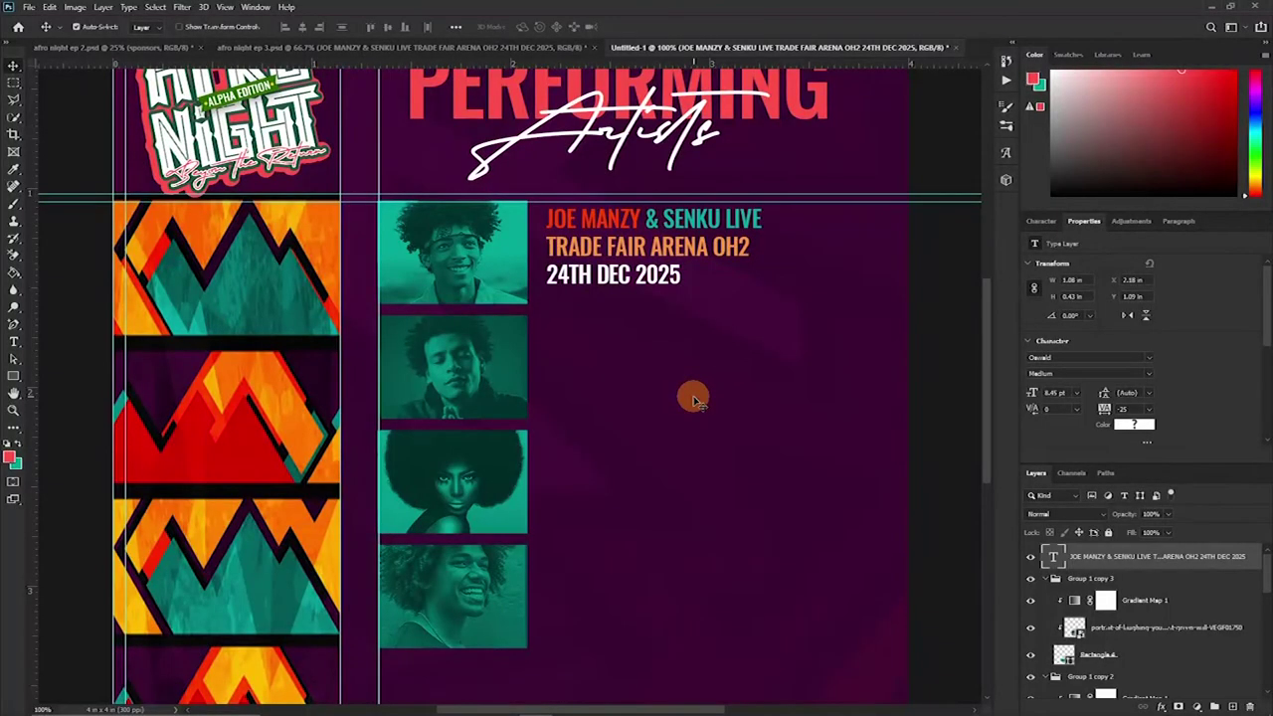
pyautogui.press('Down')
pyautogui.press('Down')
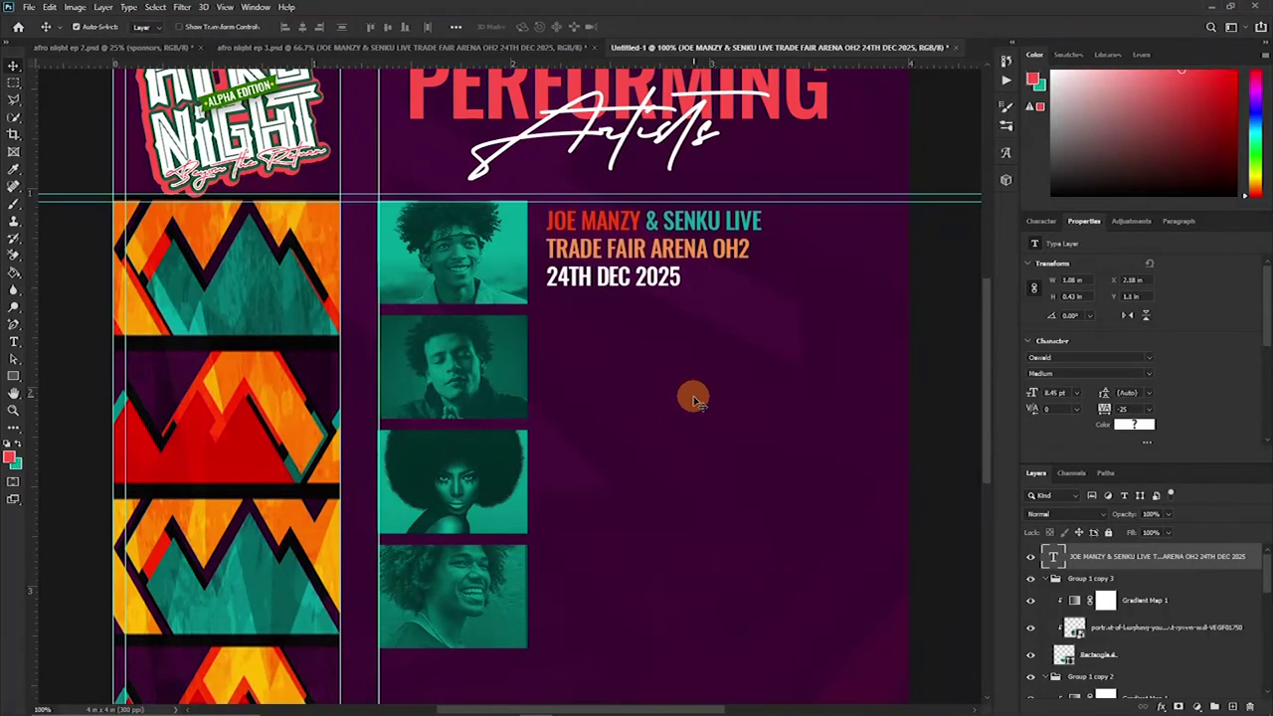
pyautogui.press('Right')
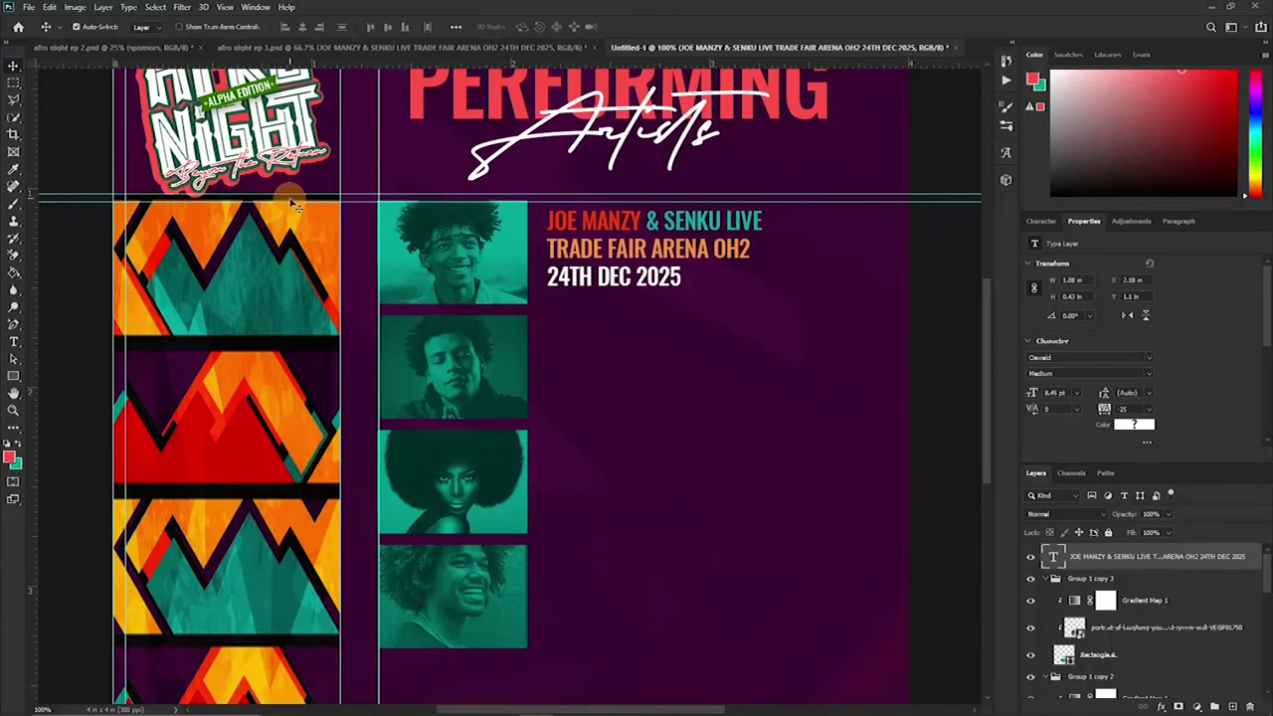
pyautogui.press('Left')
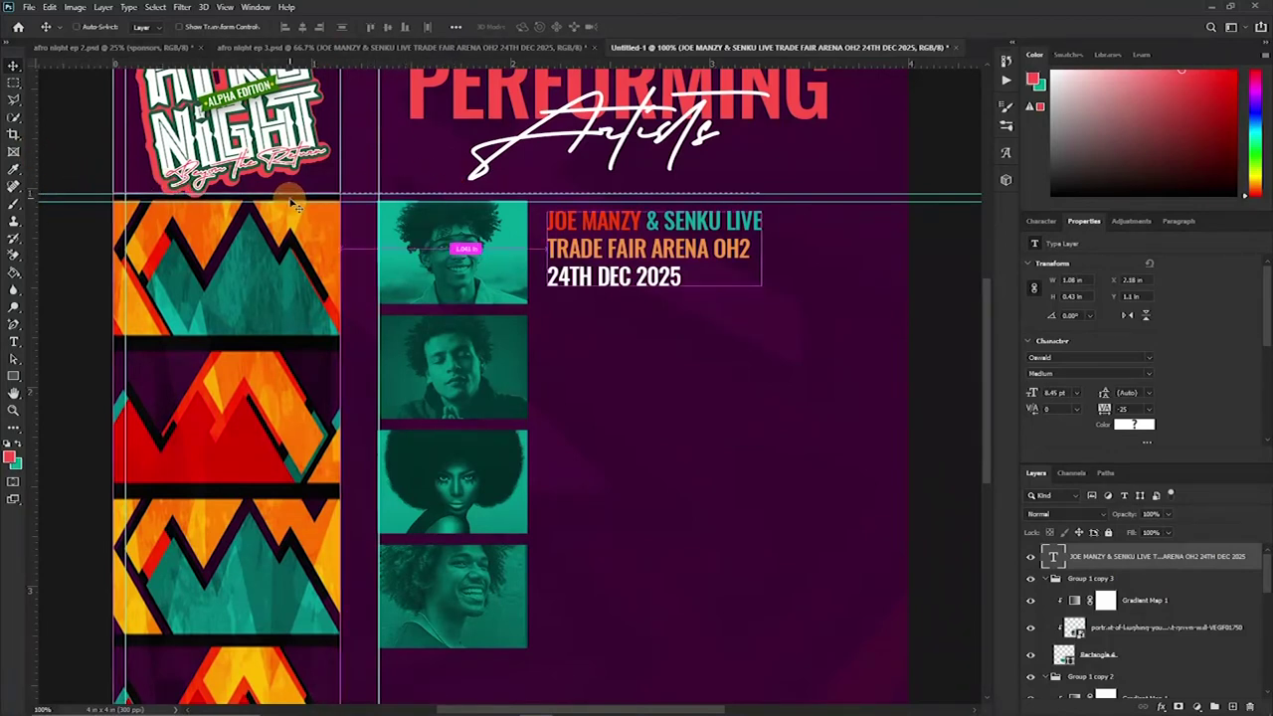
pyautogui.hotkey('ctrl', 'h')
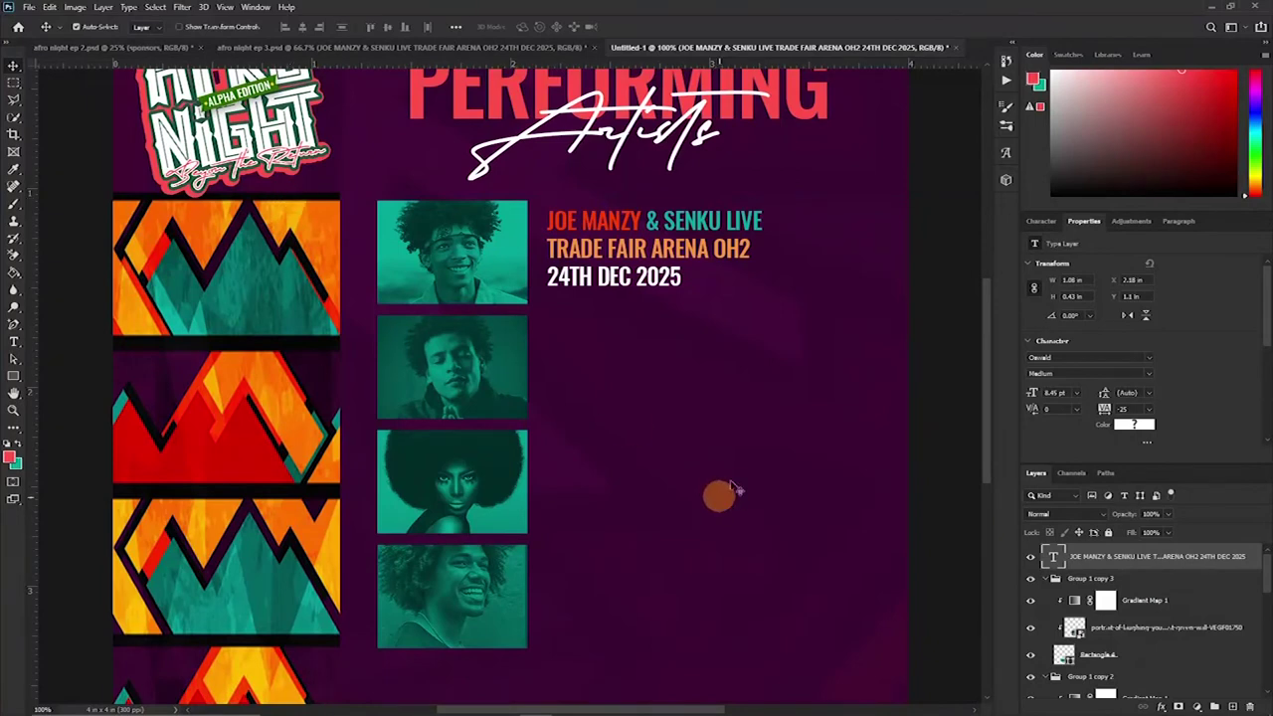
pyautogui.hotkey('ctrl', 'h')
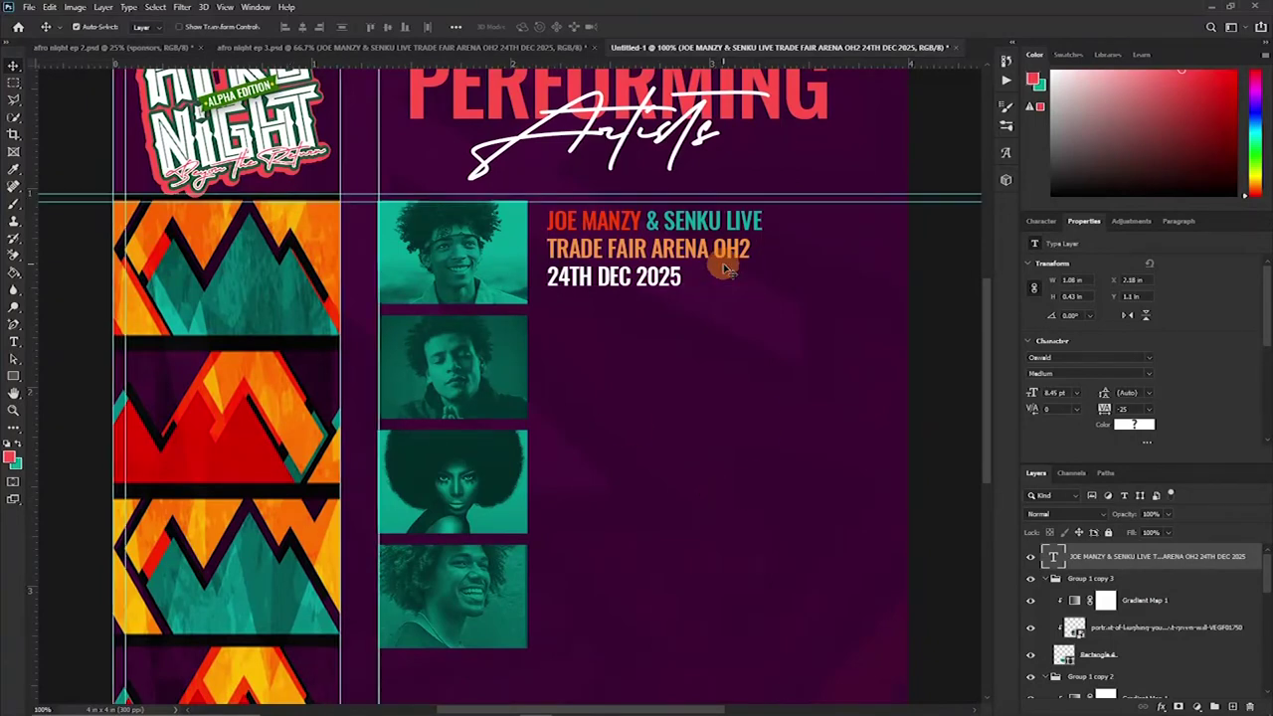
pyautogui.hotkey('ctrl', 'h')
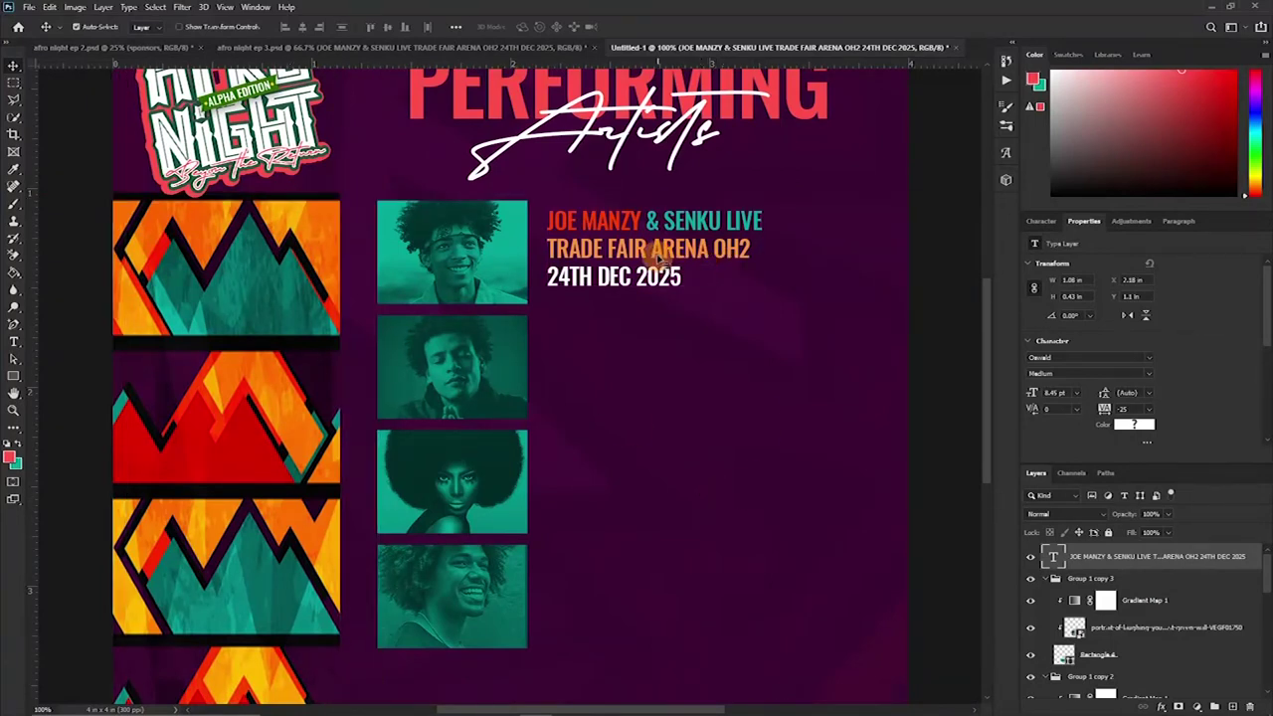
pyautogui.scroll(-1, 668, 261)
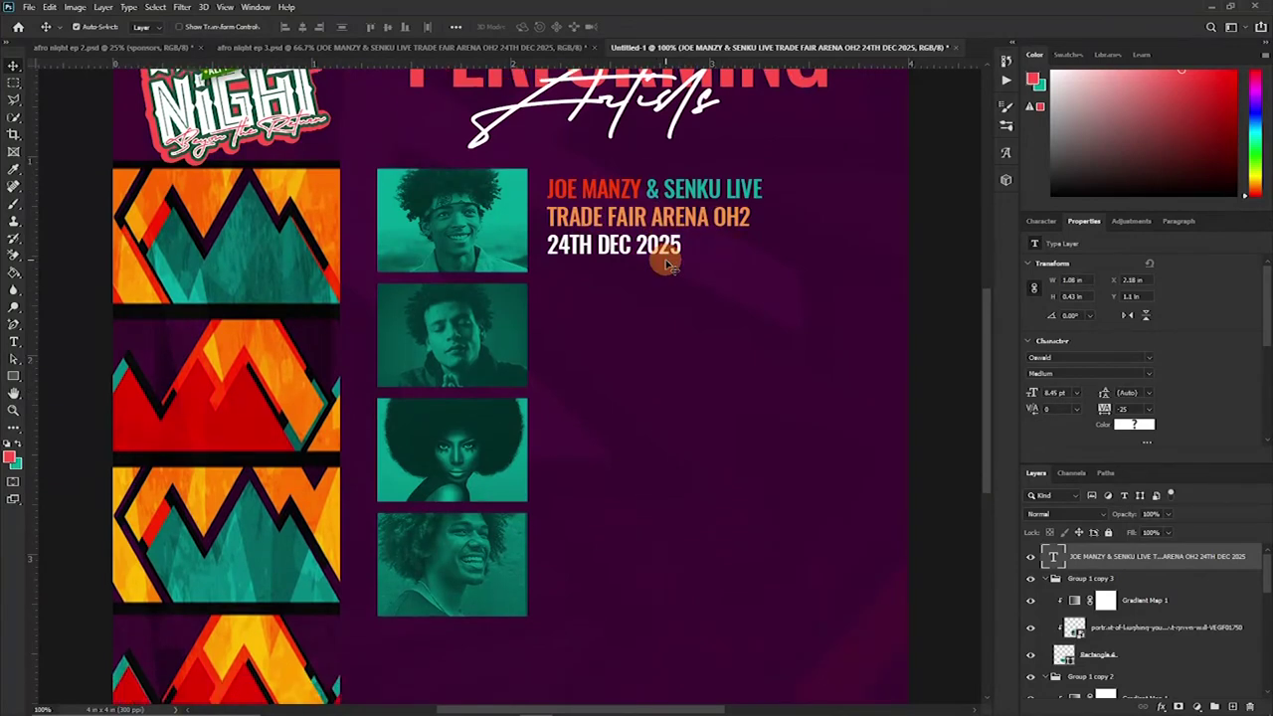
pyautogui.scroll(-2, 751, 234)
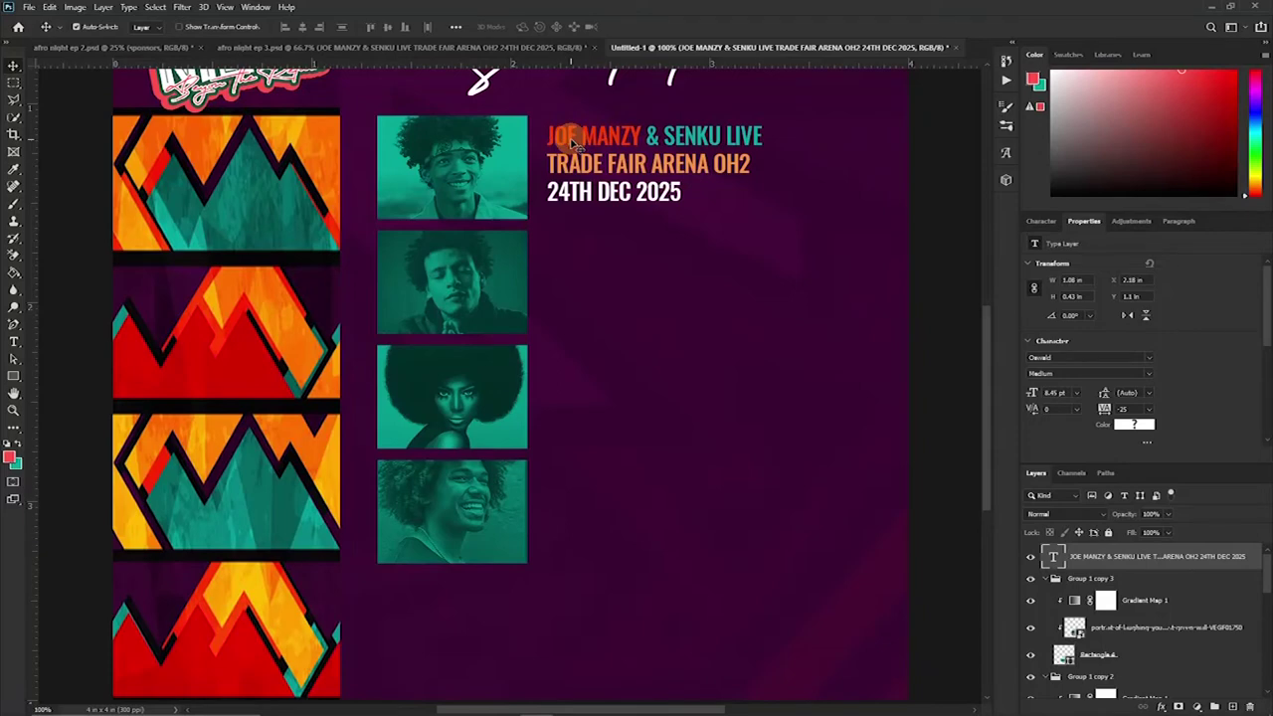
pyautogui.moveTo(569, 139); pyautogui.dragTo(580, 259)
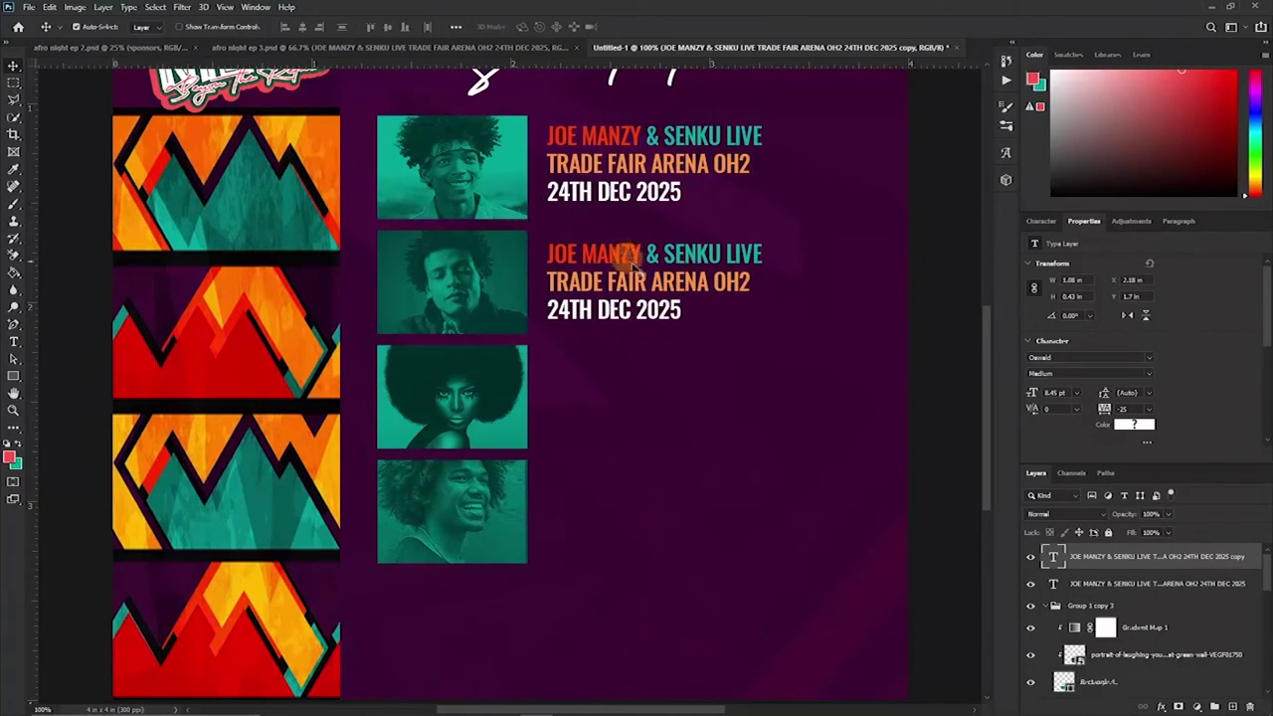
pyautogui.doubleClick(595, 255)
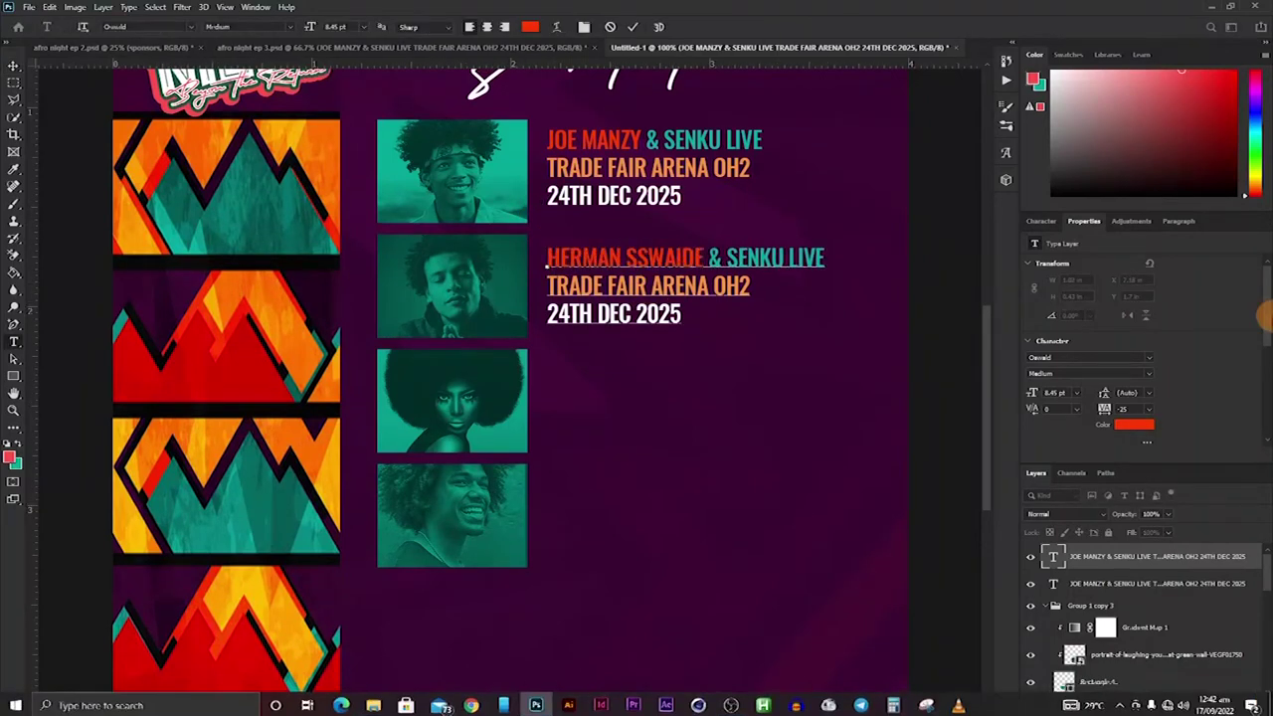
pyautogui.moveTo(547, 258); pyautogui.dragTo(708, 257)
pyautogui.click(530, 27)
pyautogui.press('Escape')
# - Change the copy's venue to ACCRA INTERNATIONAL ARENA and its date to 26TH
pyautogui.press('Down')
pyautogui.press('Home')
pyautogui.hotkey('shift', 'End')
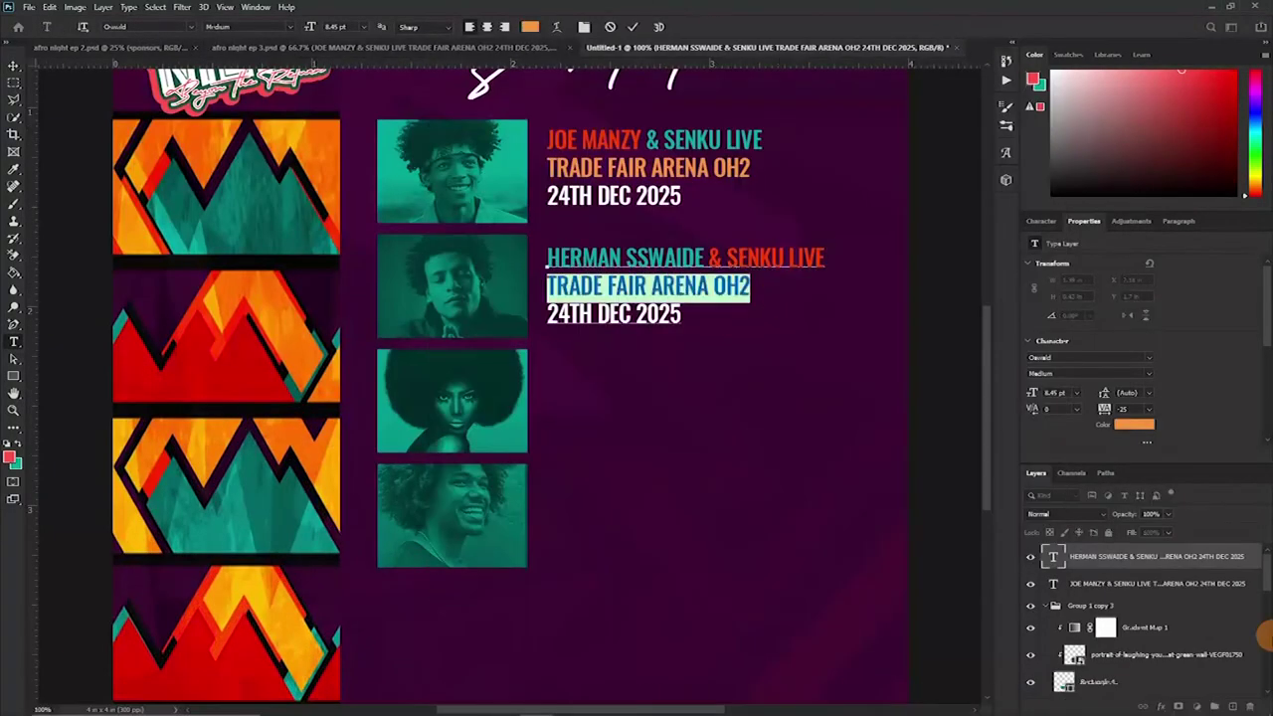
pyautogui.write('ACCRA INTERNATIONAL ARENA')
pyautogui.press('Down')
pyautogui.press('Home')
pyautogui.press('Right')
pyautogui.hotkey('shift', 'Right')
pyautogui.write('6')
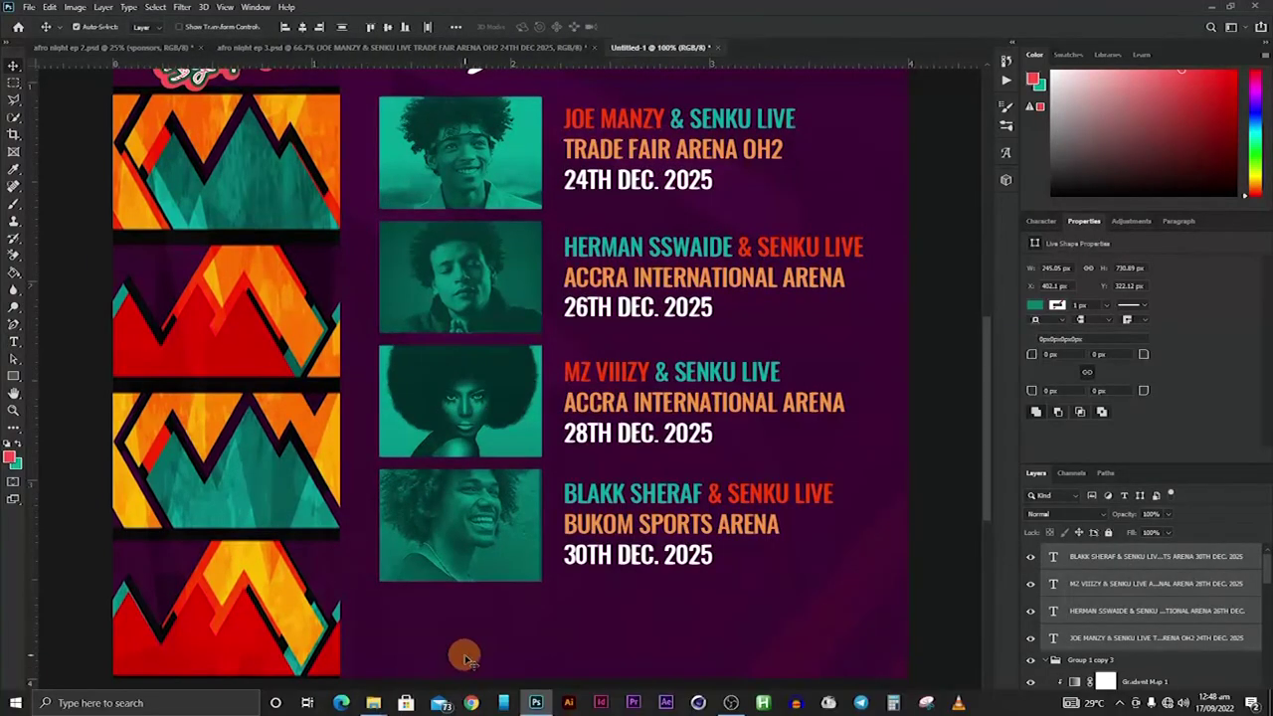
# - In File Explorer, open the december folder and select the sponsors image
pyautogui.scroll(-2, 465, 658)
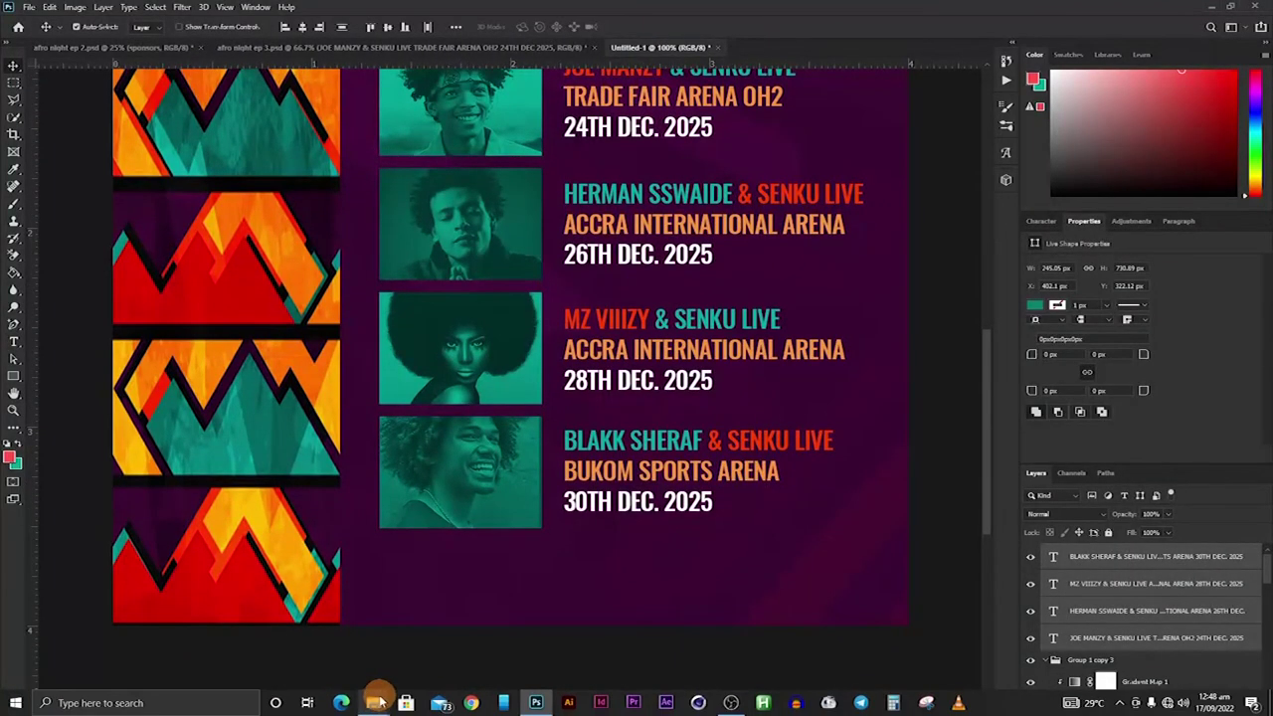
pyautogui.click(383, 607)
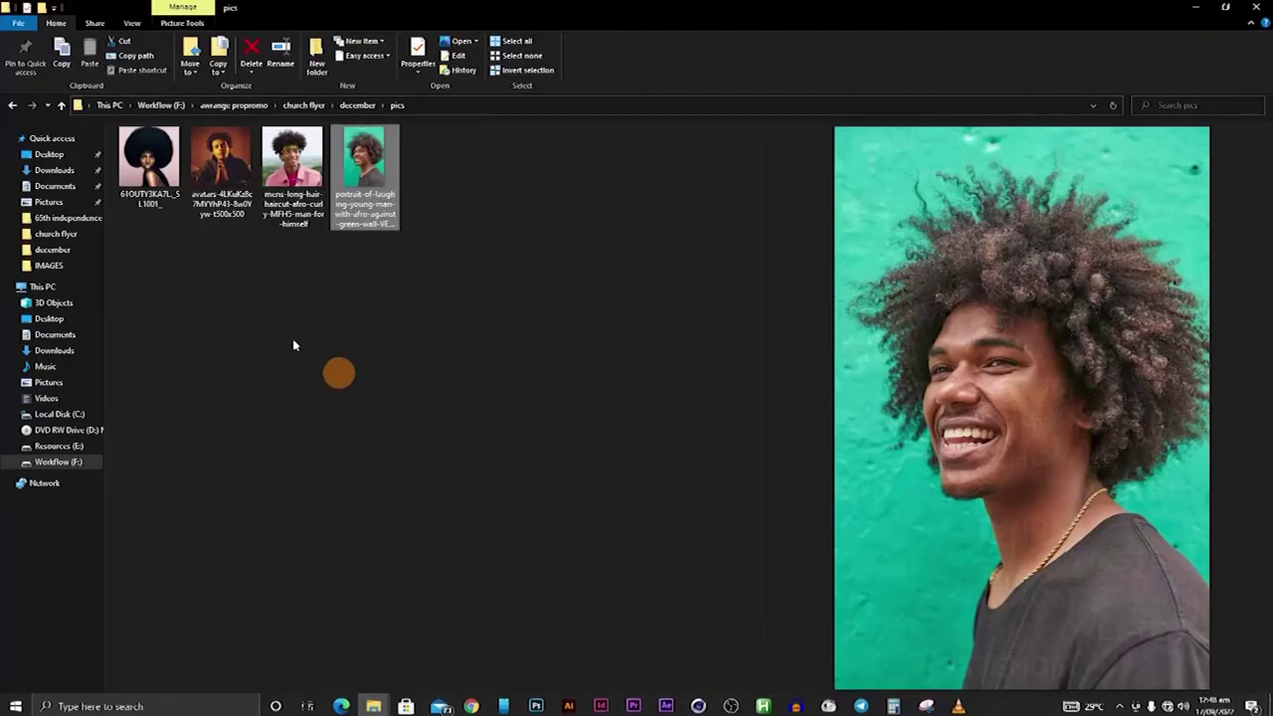
pyautogui.click(302, 105)
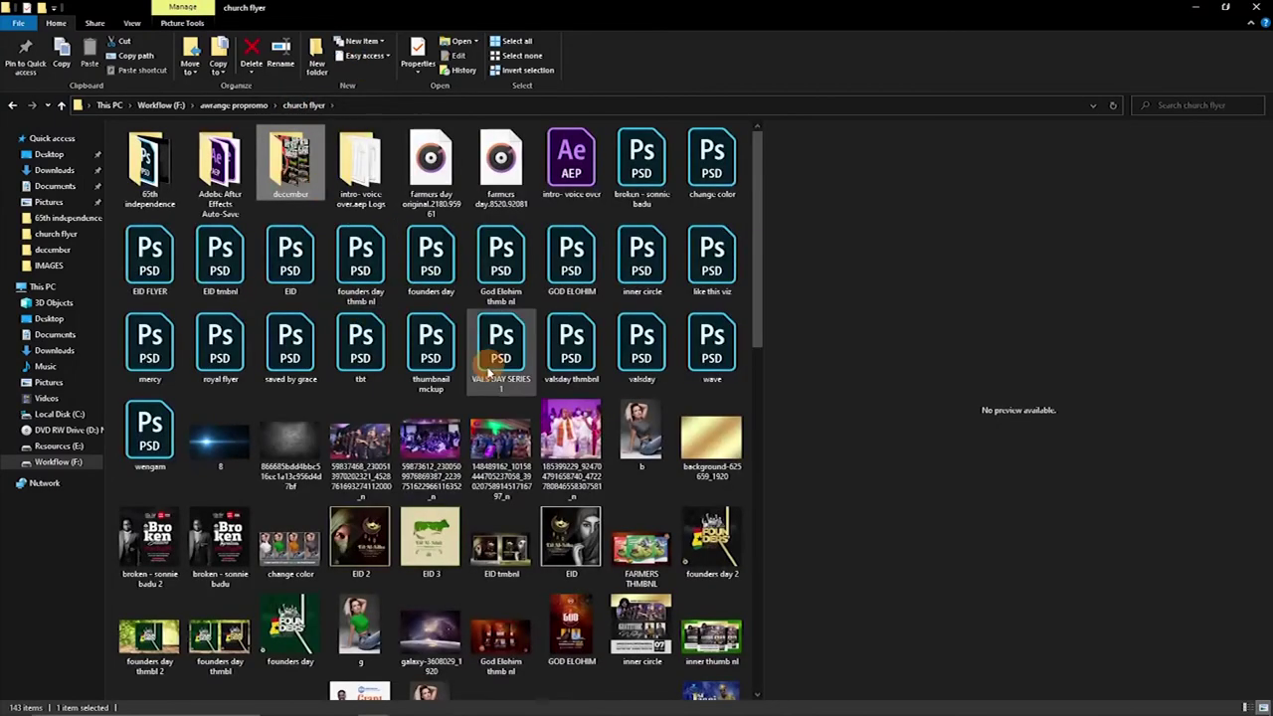
pyautogui.doubleClick(295, 171)
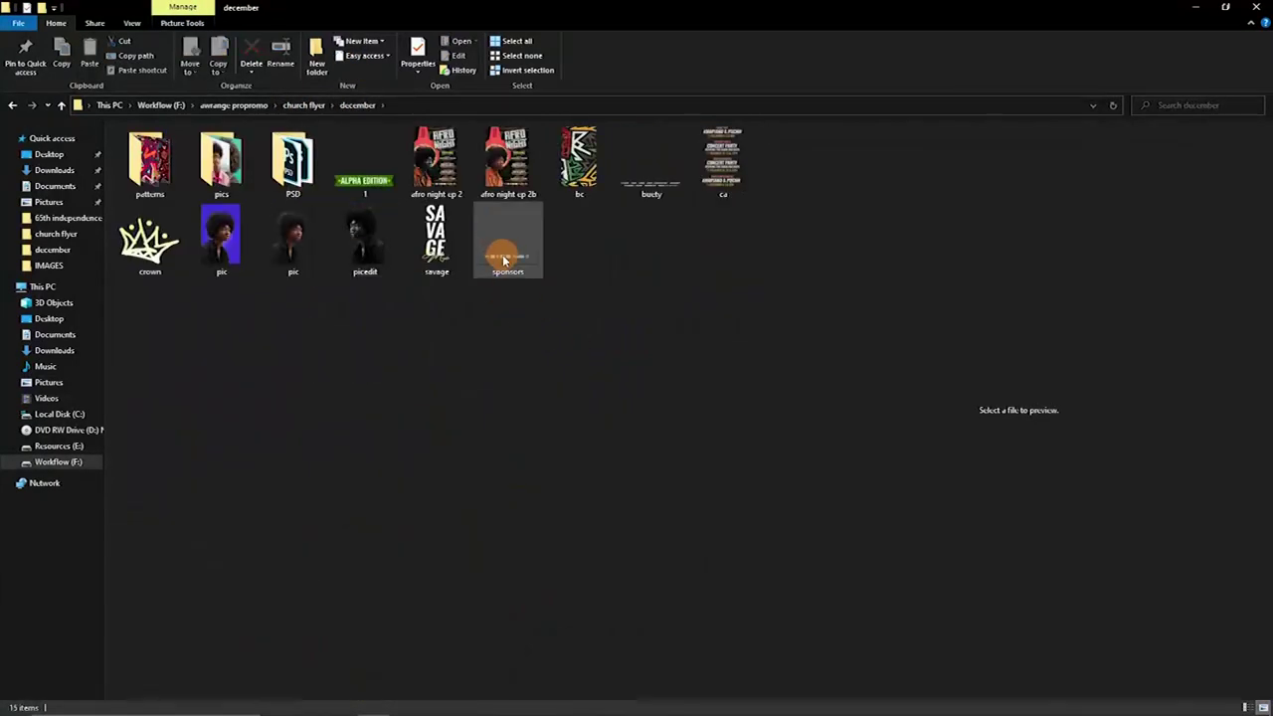
pyautogui.click(503, 260)
# - Place the sponsors logo image on the poster, scaled down and moved to the bottom
pyautogui.click(537, 703)
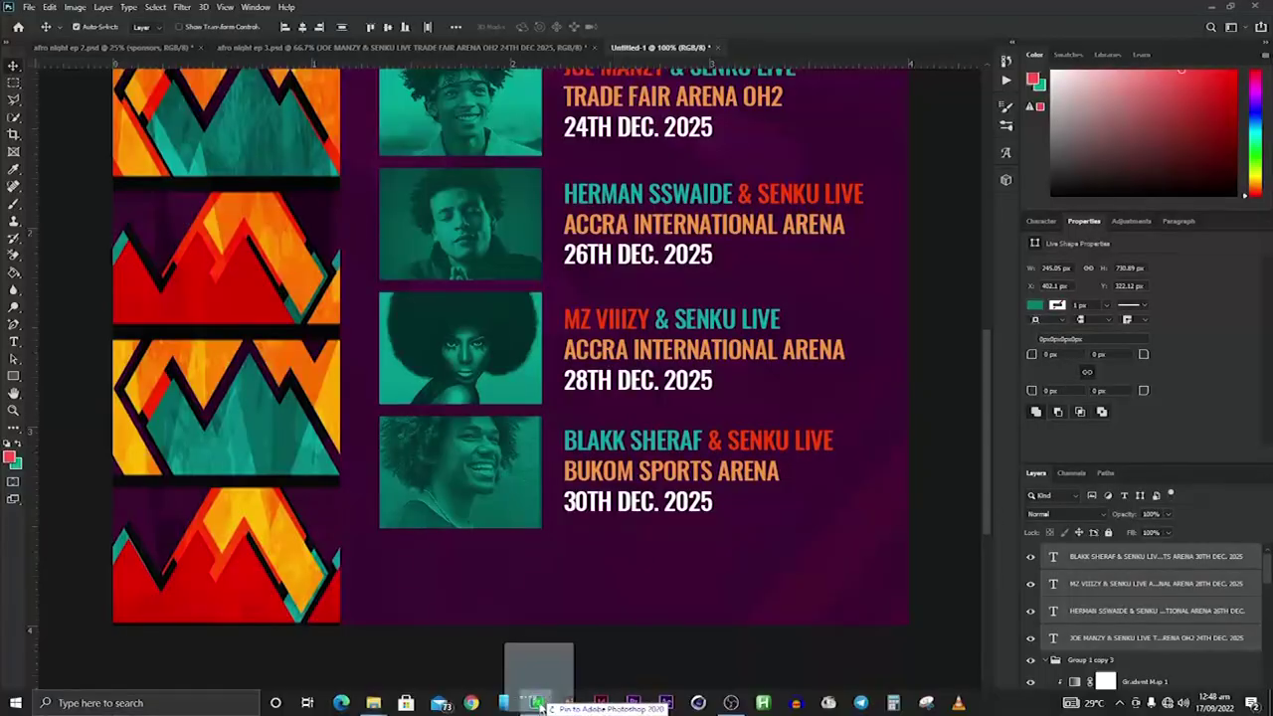
pyautogui.moveTo(537, 703); pyautogui.dragTo(563, 577)
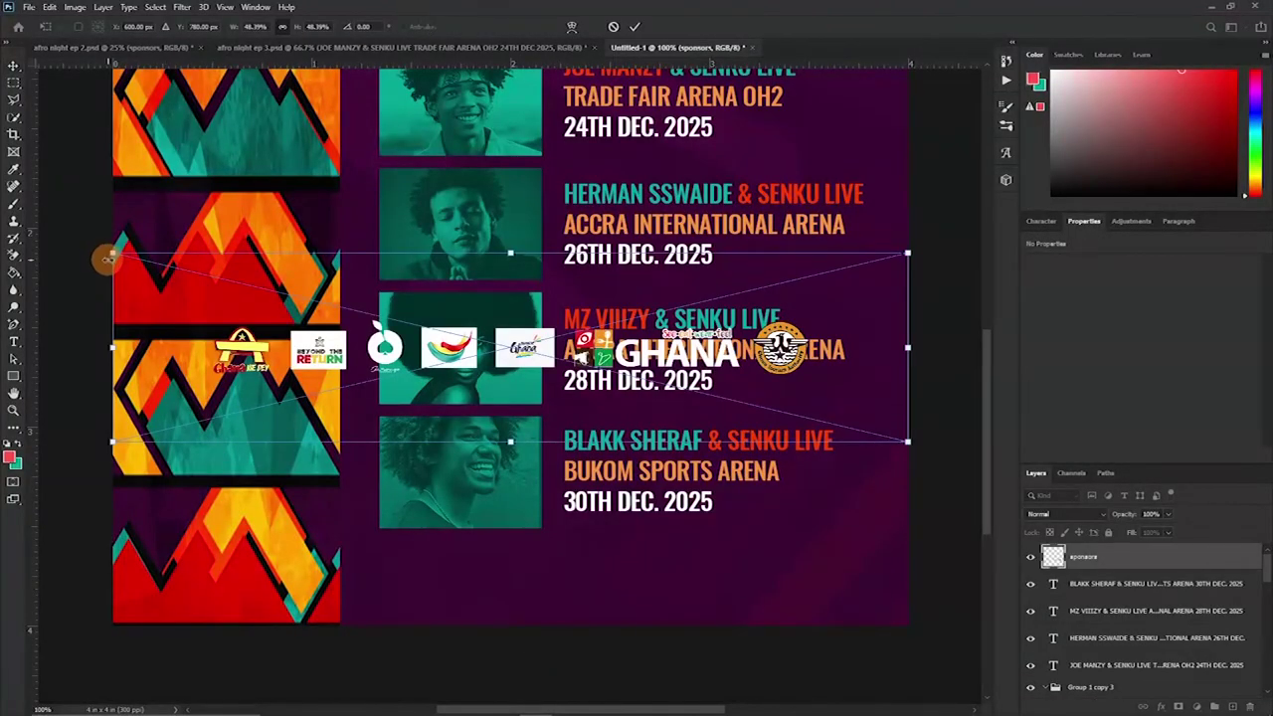
pyautogui.moveTo(114, 255); pyautogui.dragTo(378, 292)
pyautogui.moveTo(636, 368); pyautogui.dragTo(660, 580)
pyautogui.press('Return')
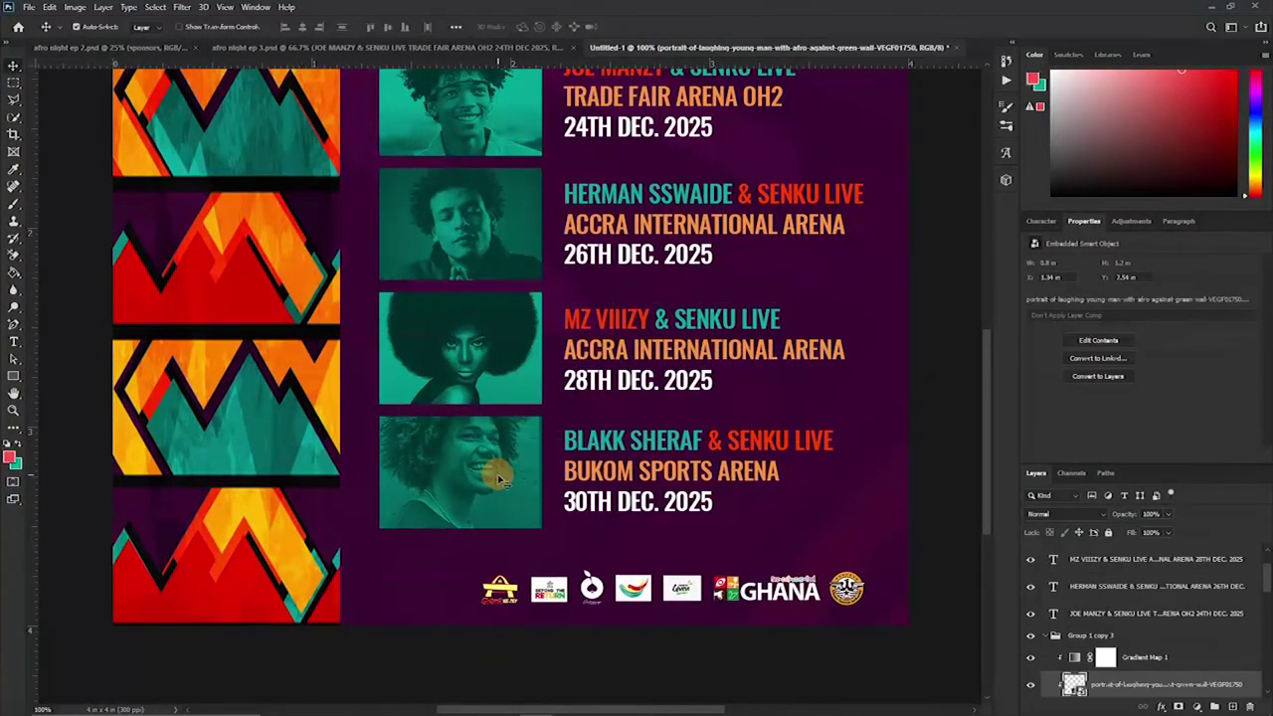
# - Add a SPONSORS: text label left of the logos and line it up with them
pyautogui.click(404, 590)
pyautogui.write('SPONSORS:')
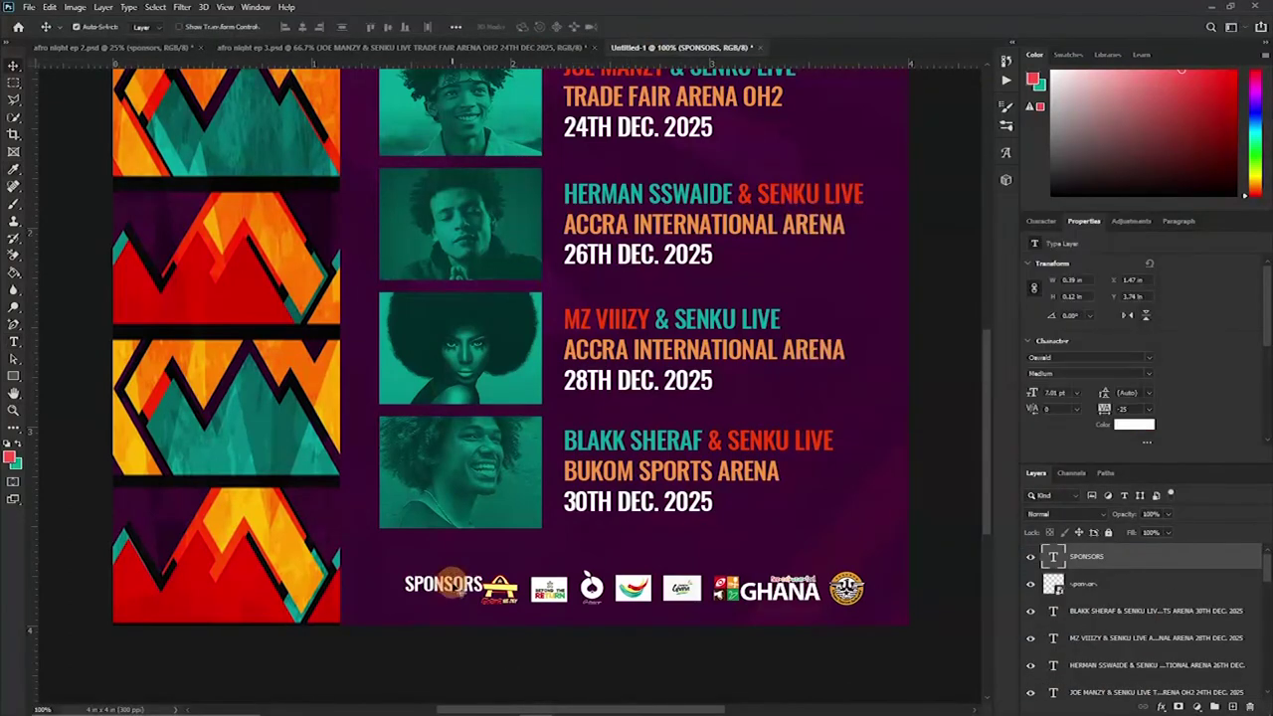
pyautogui.click(1074, 371)
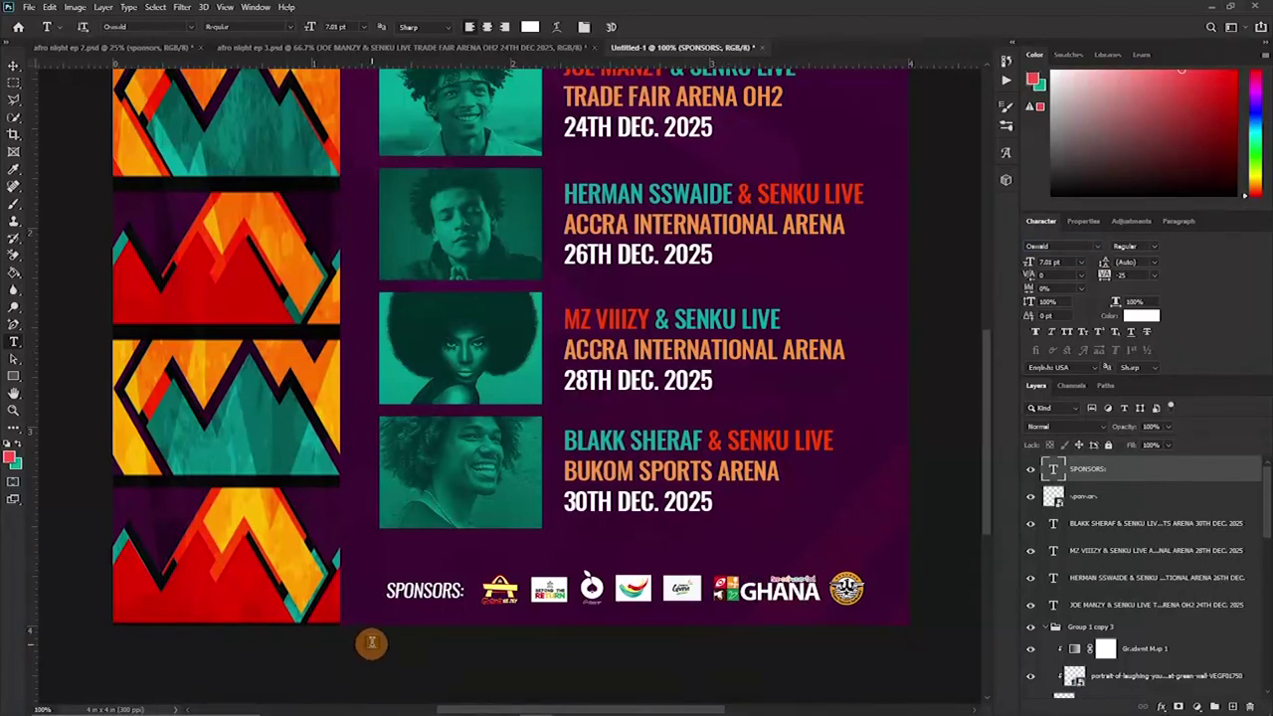
pyautogui.press('v')
pyautogui.moveTo(416, 594); pyautogui.dragTo(416, 590)
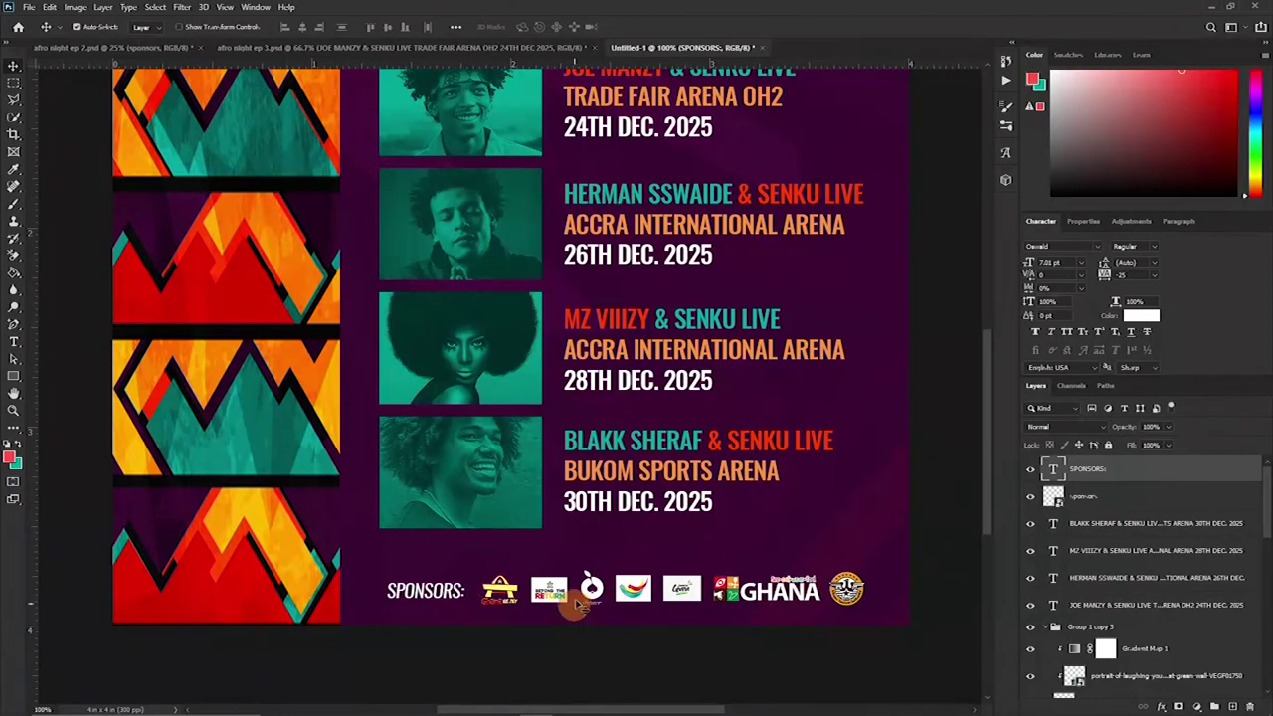
pyautogui.keyDown('shift'); pyautogui.click(558, 590); pyautogui.keyUp('shift')
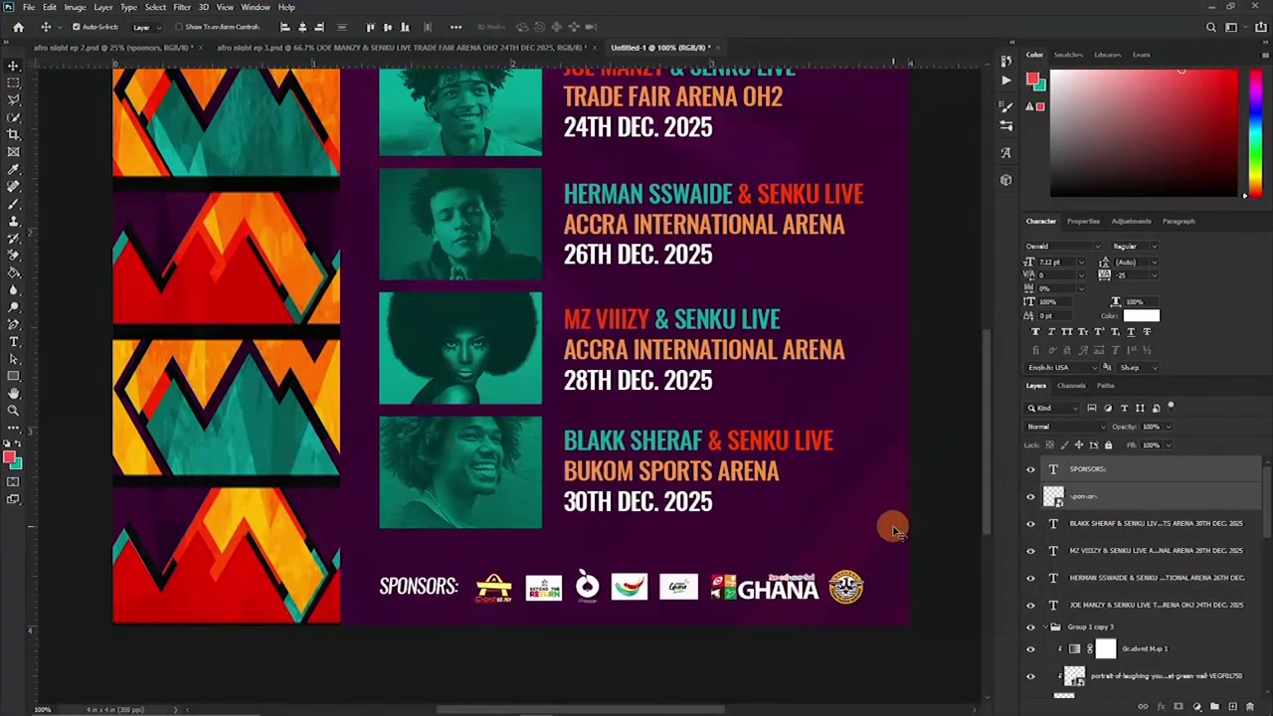
pyautogui.hotkey('ctrl', '-')
pyautogui.hotkey('ctrl', '-')
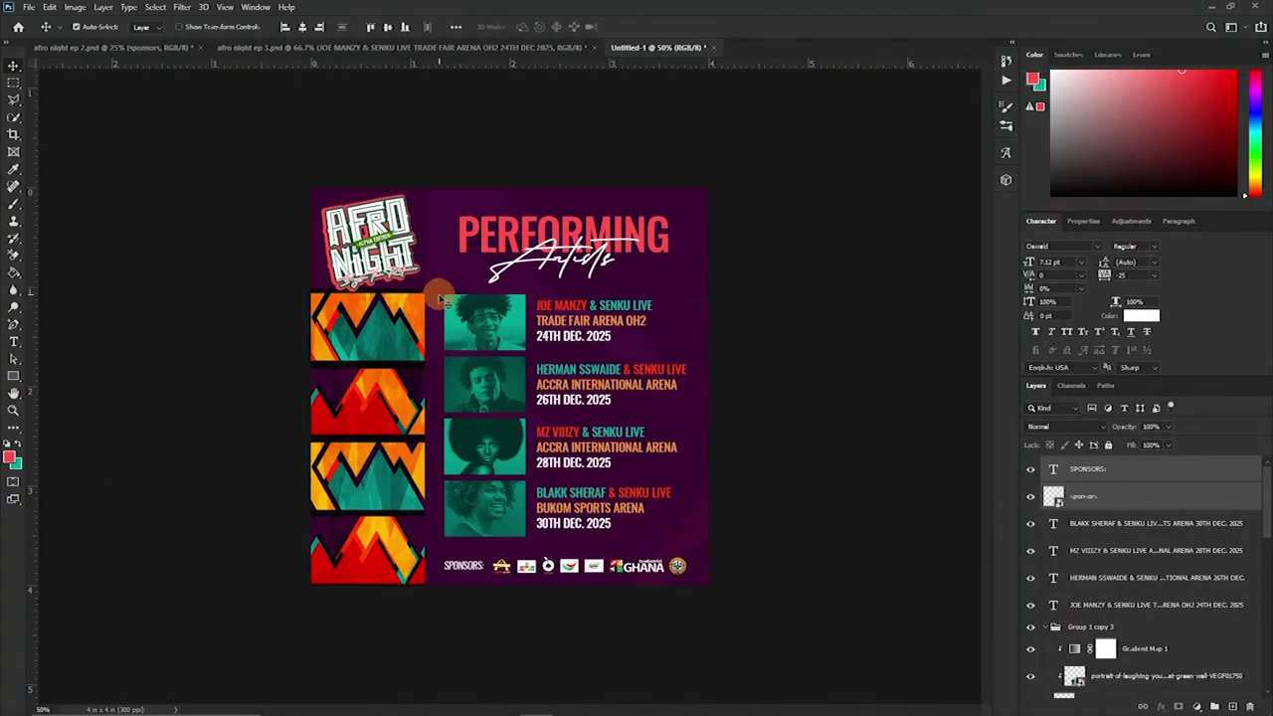
# - Scale the four artist photos and their name/venue/date text up to about 104%
pyautogui.moveTo(439, 295); pyautogui.dragTo(621, 530)
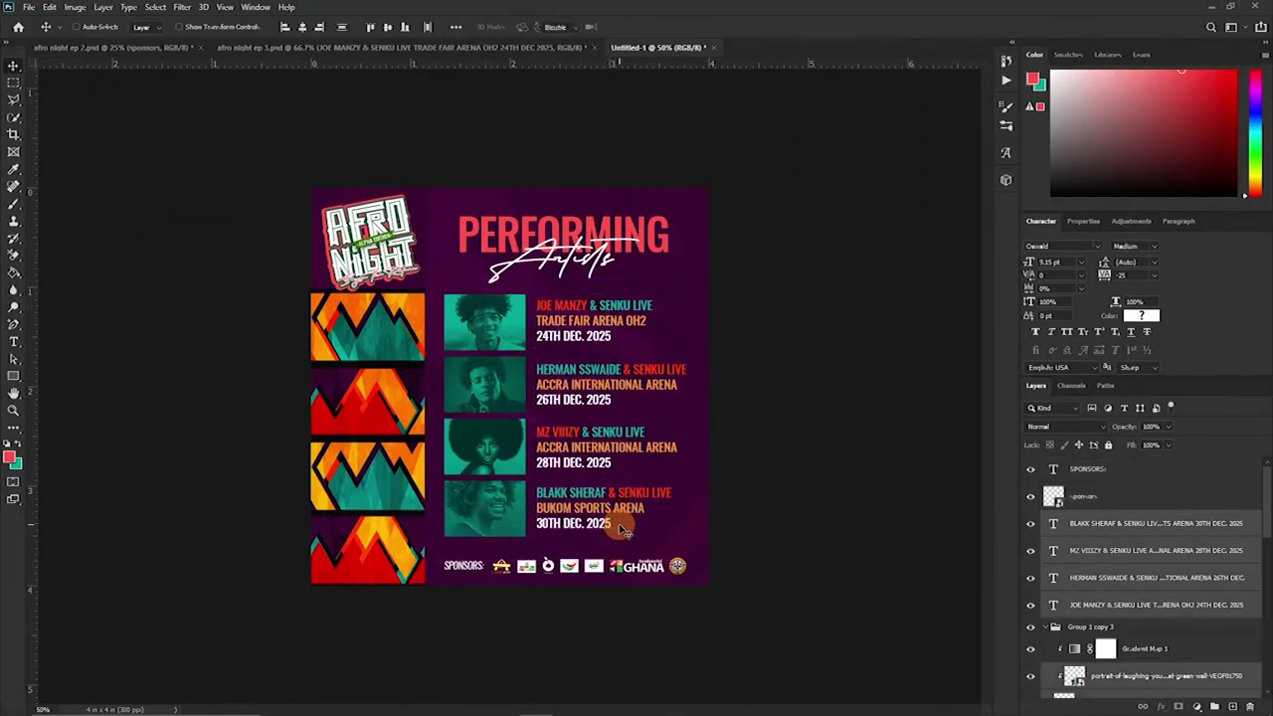
pyautogui.hotkey('ctrl', 't')
pyautogui.moveTo(685, 563); pyautogui.dragTo(697, 573)
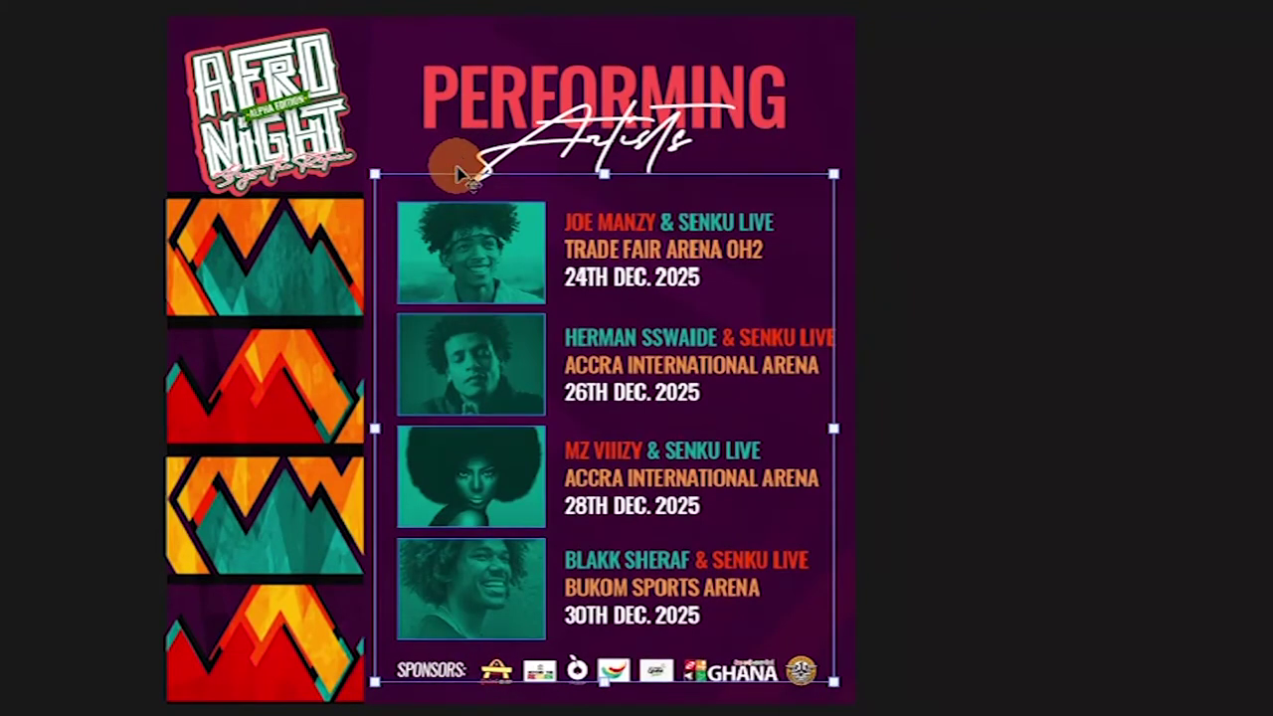
pyautogui.press('Return')
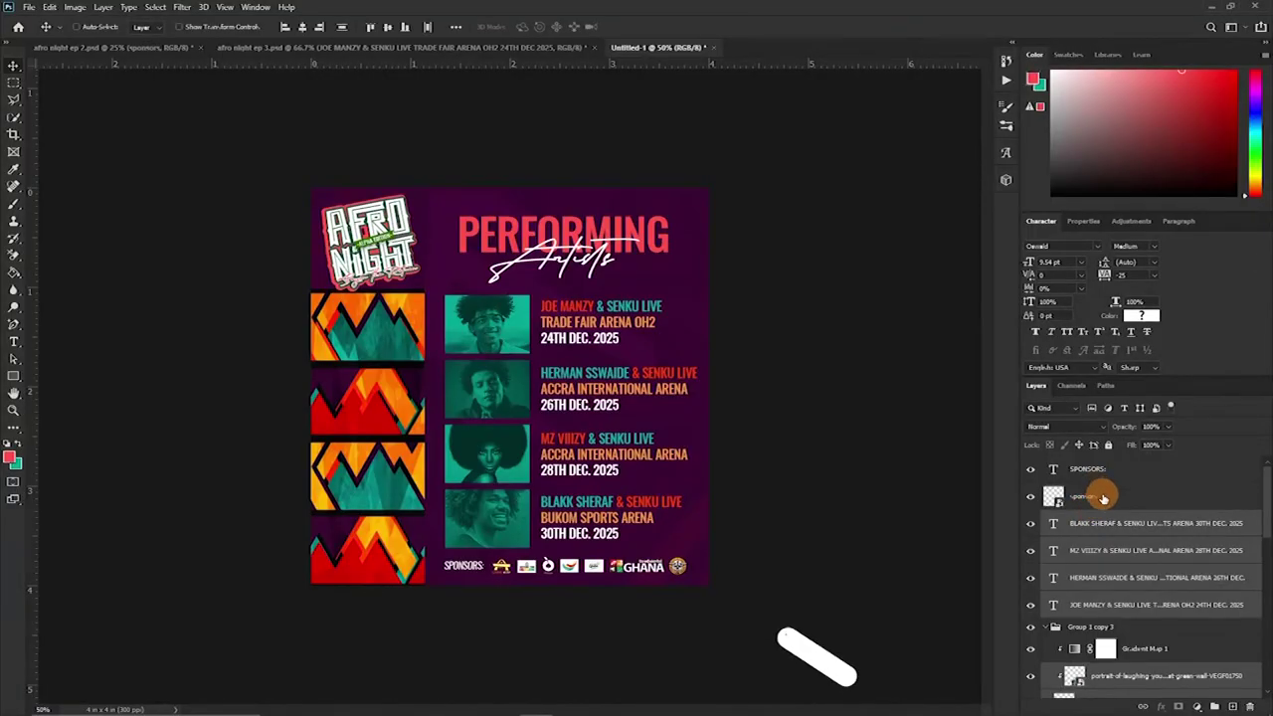
pyautogui.keyDown('shift'); pyautogui.click(1107, 470); pyautogui.keyUp('shift')
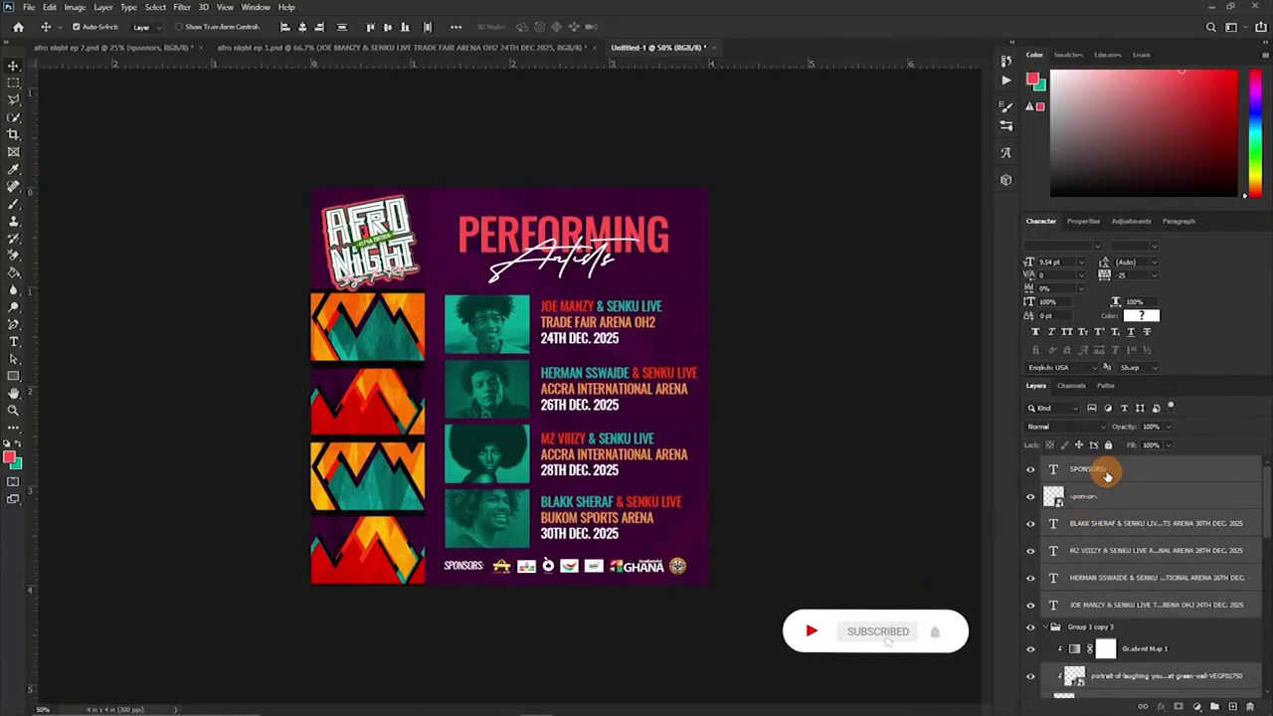
pyautogui.hotkey('ctrl', '+')
pyautogui.hotkey('ctrl', '+')
pyautogui.hotkey('ctrl', '+')
pyautogui.hotkey('ctrl', '+')
pyautogui.scroll(-10, 636, 339)
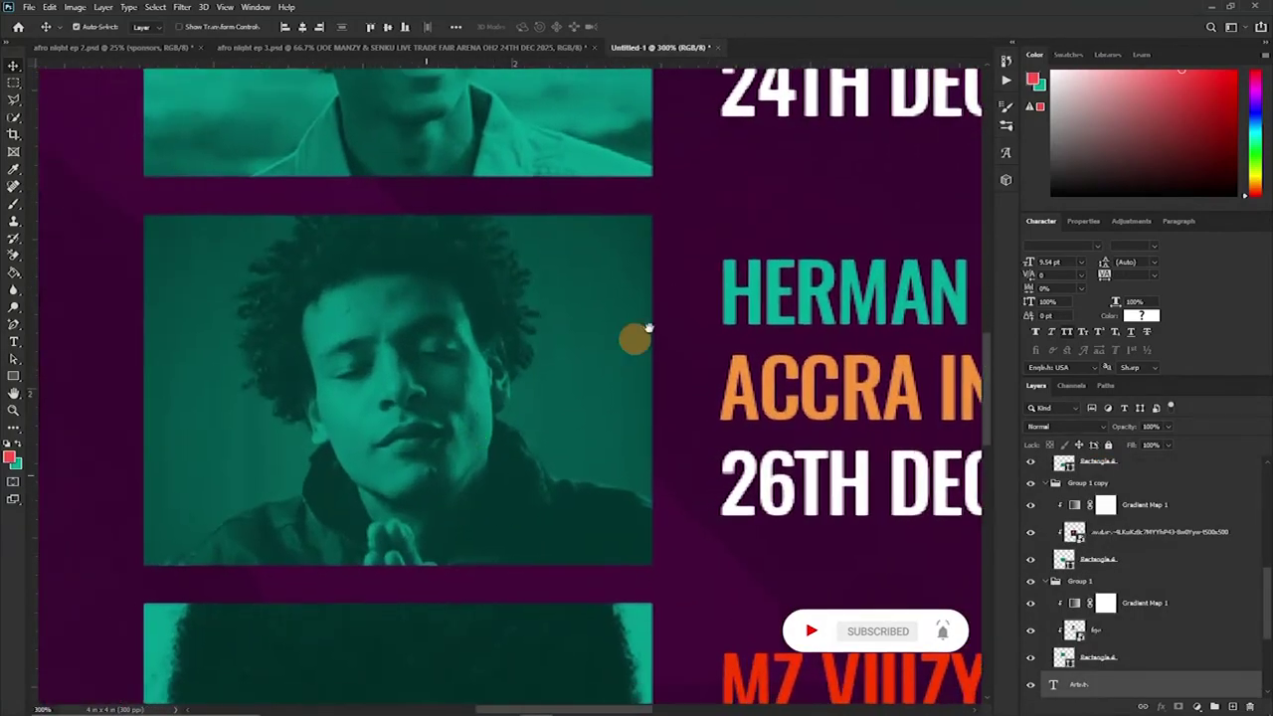
pyautogui.scroll(-5, 656, 489)
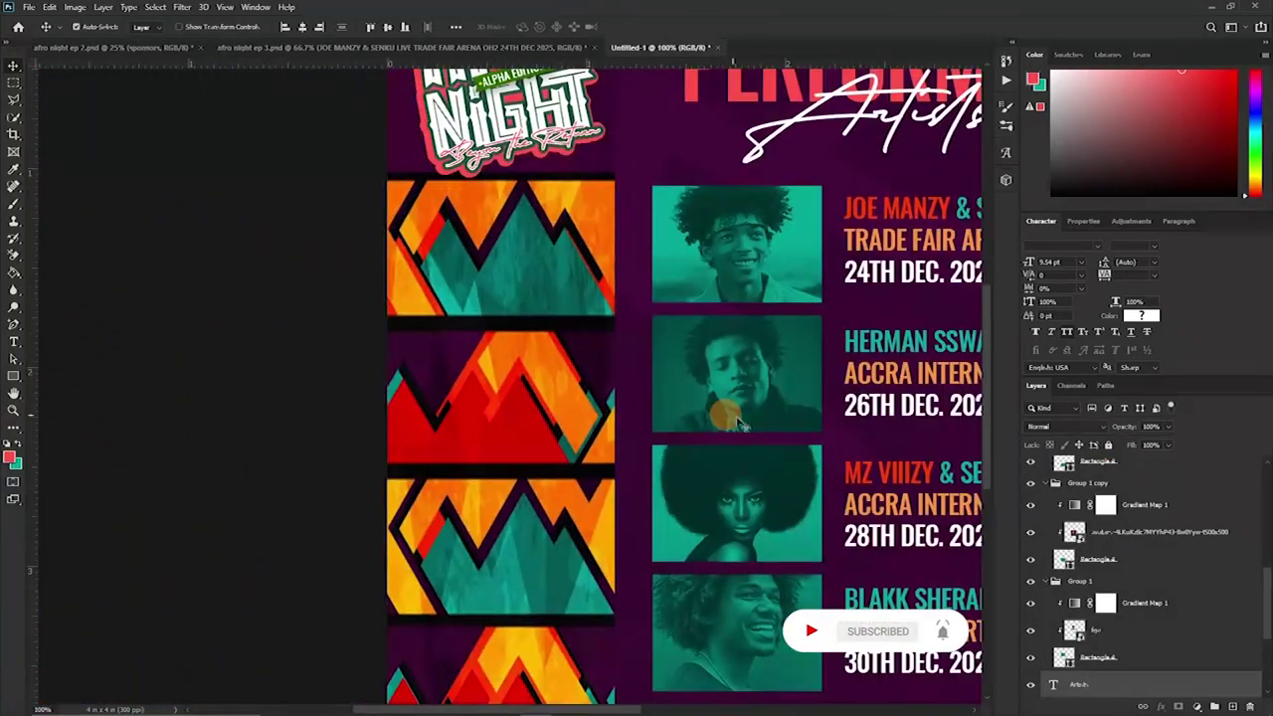
pyautogui.moveTo(796, 451); pyautogui.dragTo(557, 331)
pyautogui.scroll(-3, 557, 332)
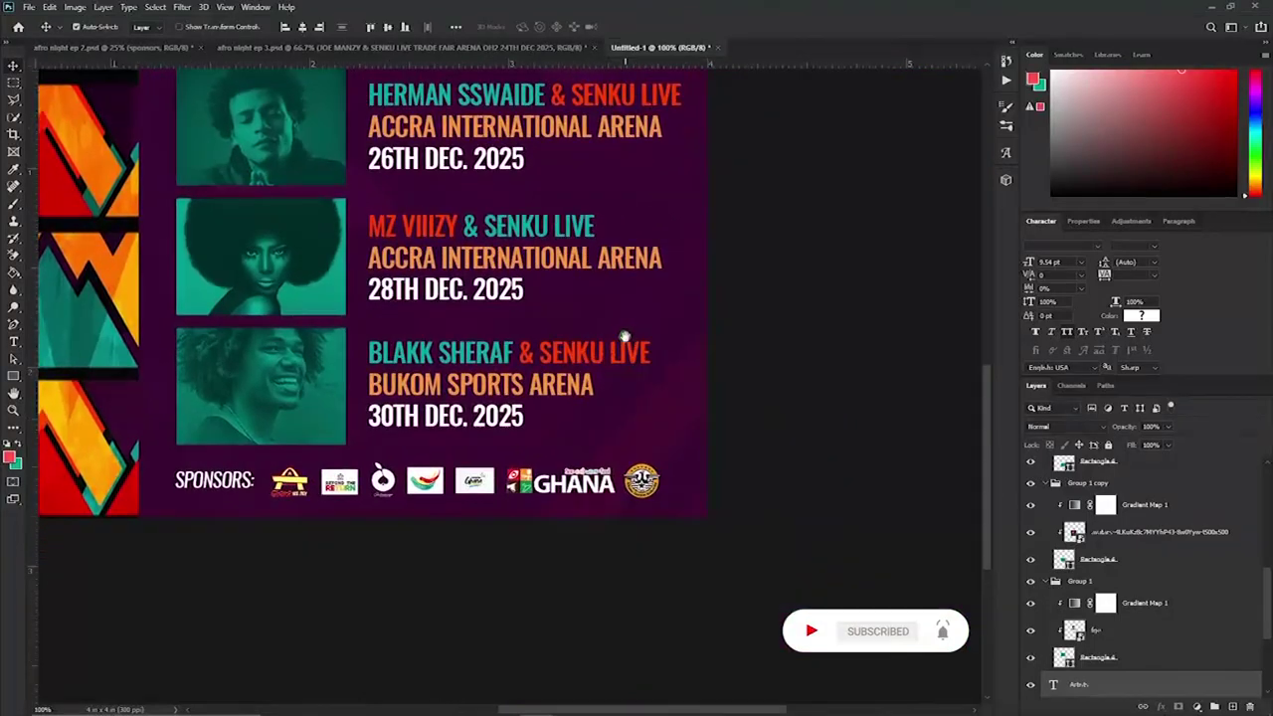
pyautogui.scroll(9, 587, 378)
pyautogui.scroll(1, 614, 416)
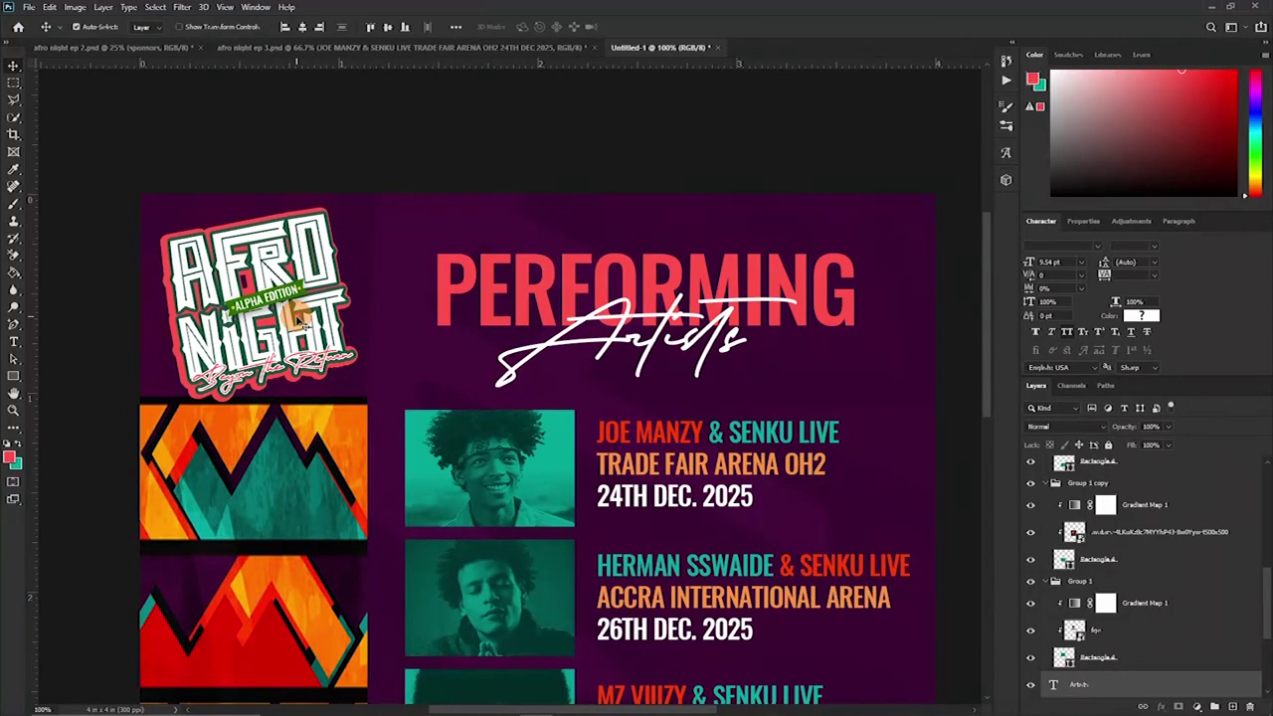
pyautogui.scroll(-10, 488, 401)
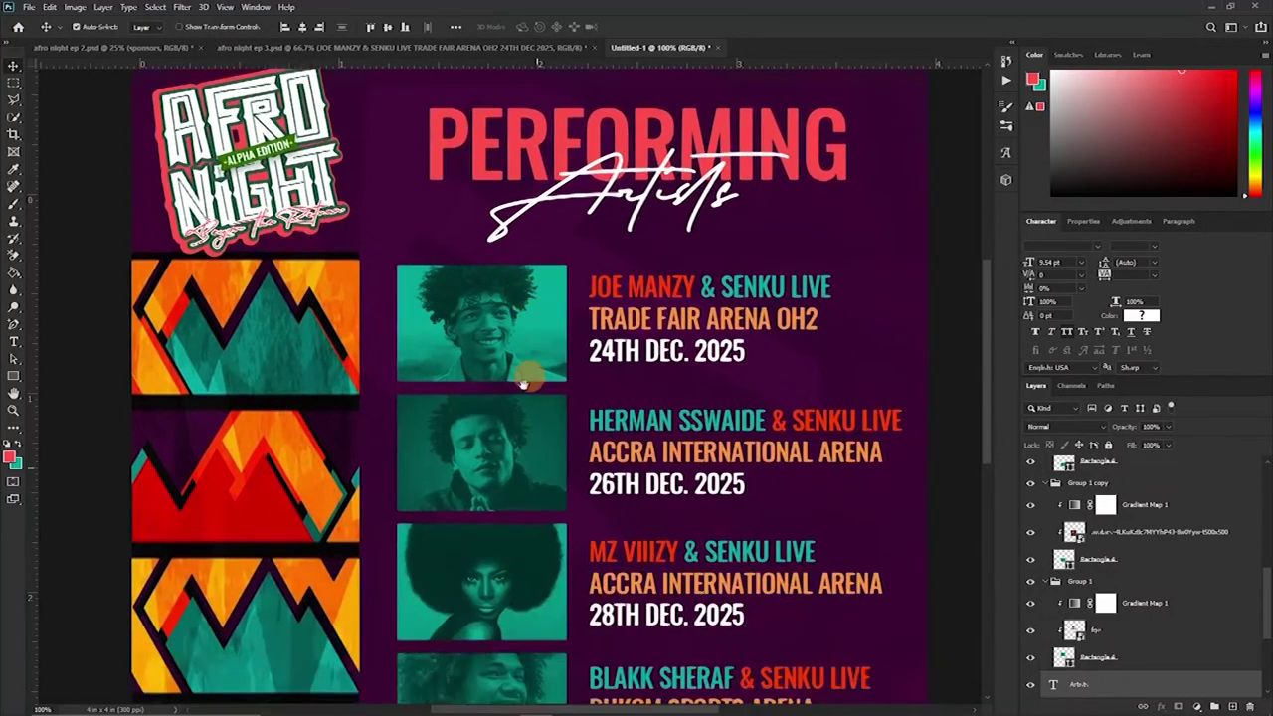
pyautogui.scroll(-1, 581, 434)
pyautogui.scroll(2, 631, 455)
pyautogui.hscroll(1, 636, 467)
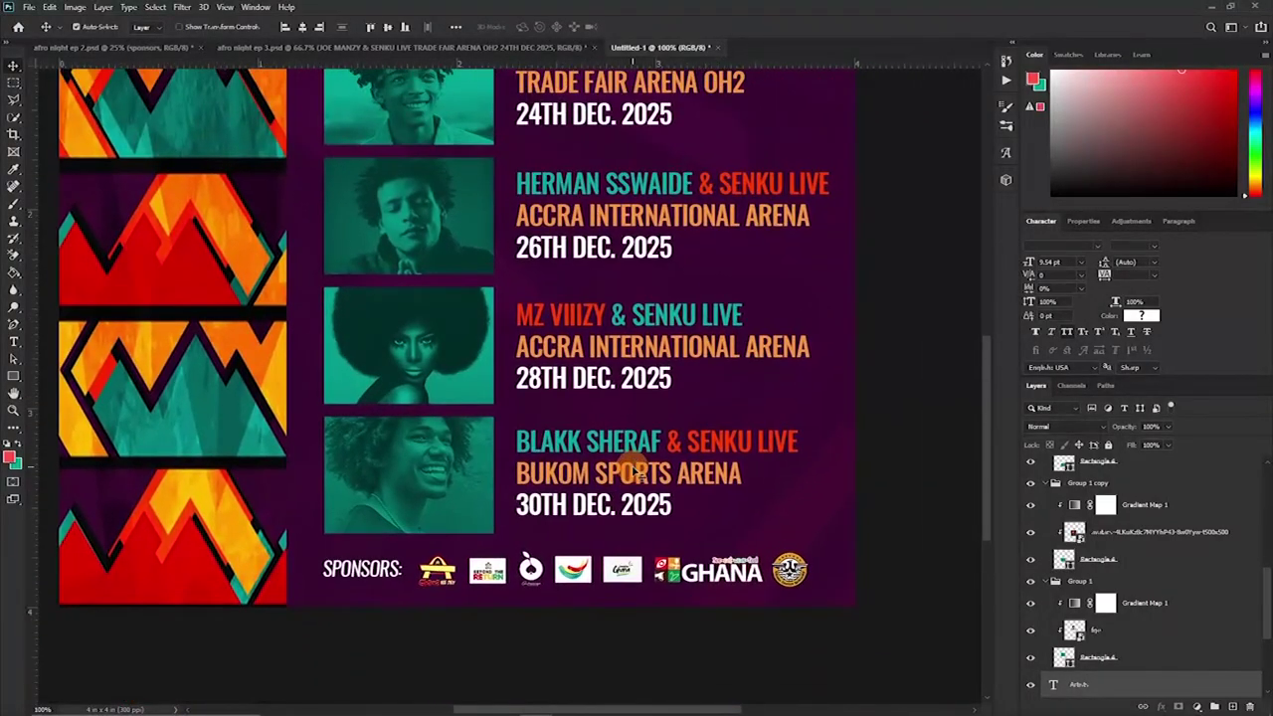
pyautogui.scroll(7, 526, 341)
pyautogui.hscroll(-2, 554, 397)
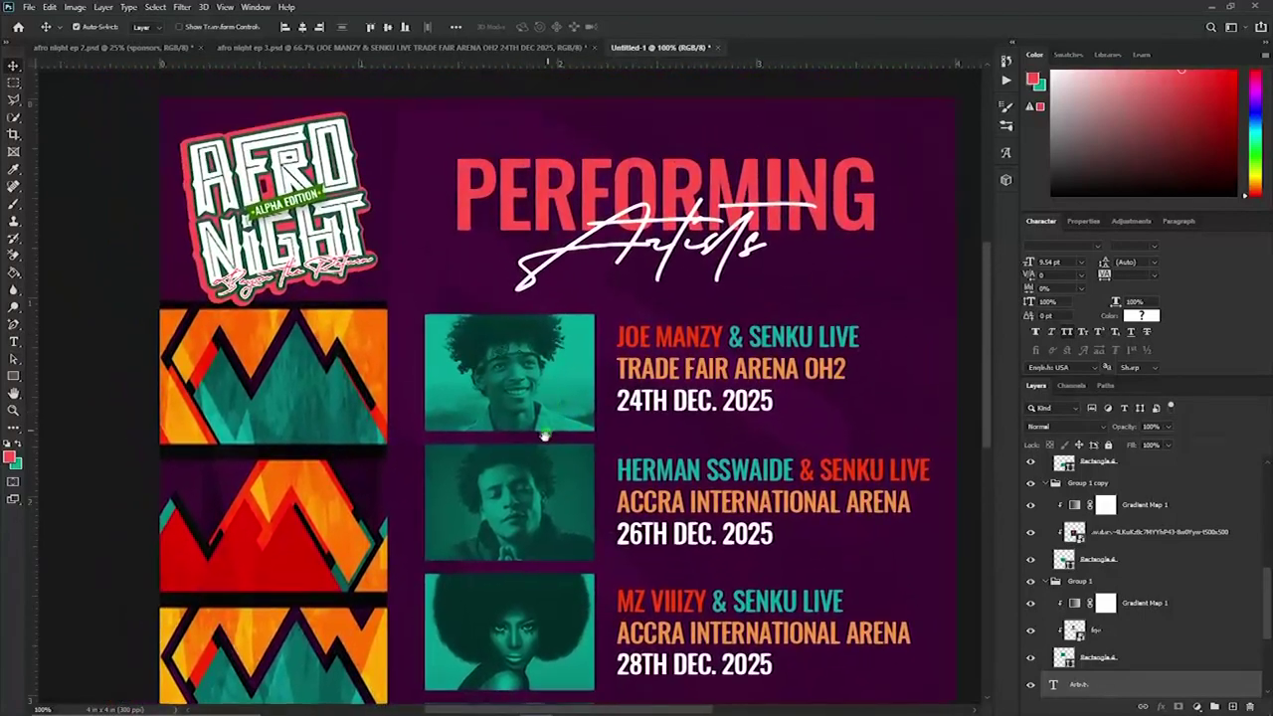